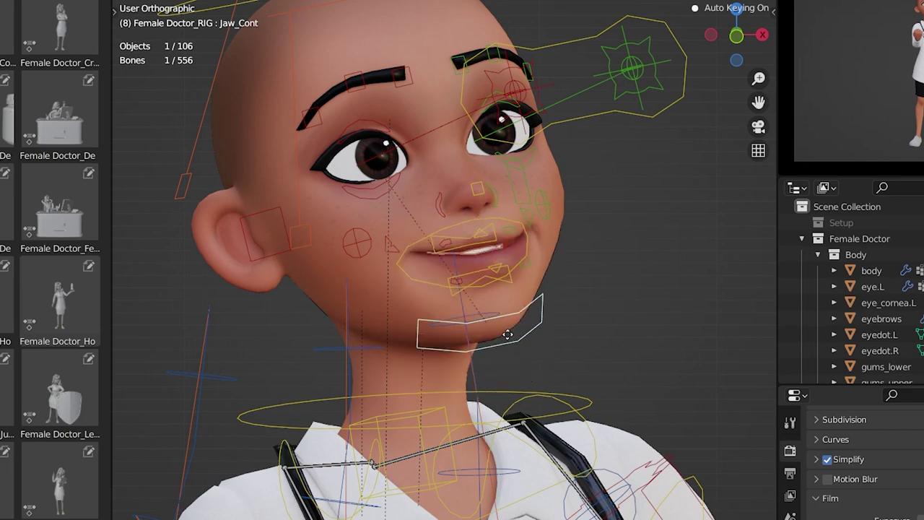
Lower the jaw control to open the doctor's mouth and select the eye target control
left_click_drag(507, 334, 509, 358)
left_click(363, 138)
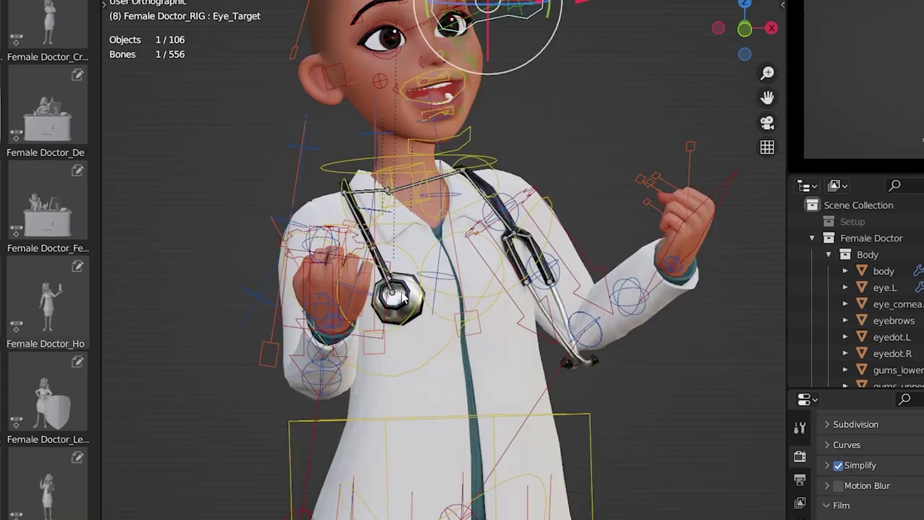
scroll(448, 289, "up", 4)
middle_click_drag(440, 290, 506, 286)
left_click(507, 286)
middle_click_drag(545, 249, 614, 228)
mouse_move(614, 228)
left_mouse_down()
mouse_move(610, 249)
mouse_move(603, 234)
left_mouse_up()
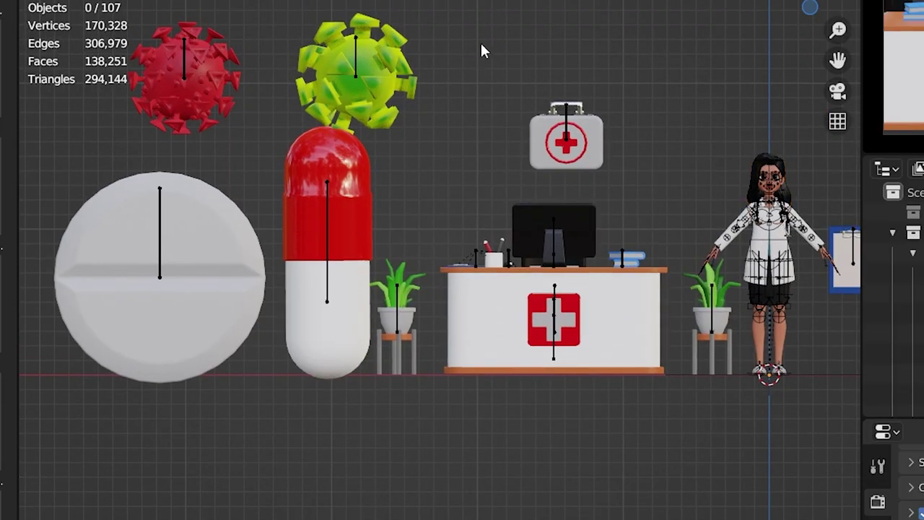
Examine the row of medical props and furniture lined up around the doctor character
mouse_move(529, 62)
middle_mouse_down("shift")
mouse_move(555, 67)
mouse_move(507, 74)
middle_mouse_up("shift")
middle_click_drag(724, 102, 603, 109, "shift")
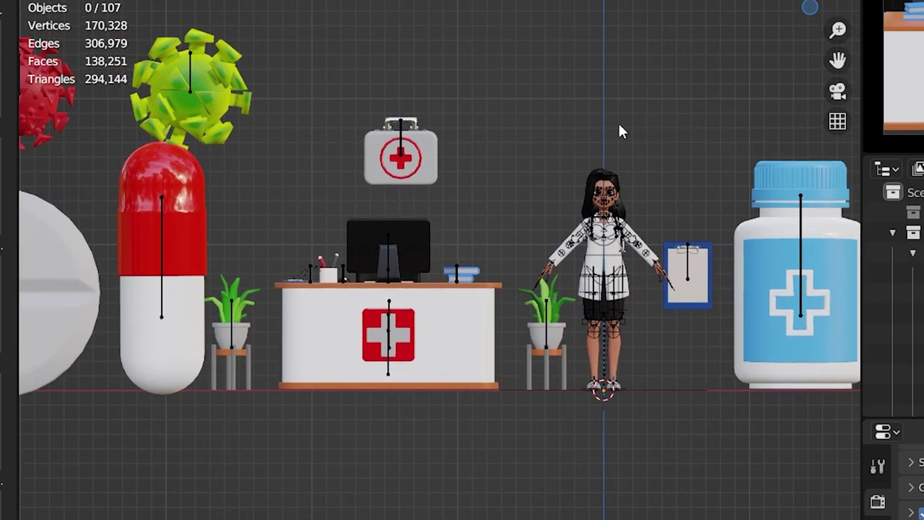
scroll(619, 130, "right", 8)
scroll(631, 145, "right", 3)
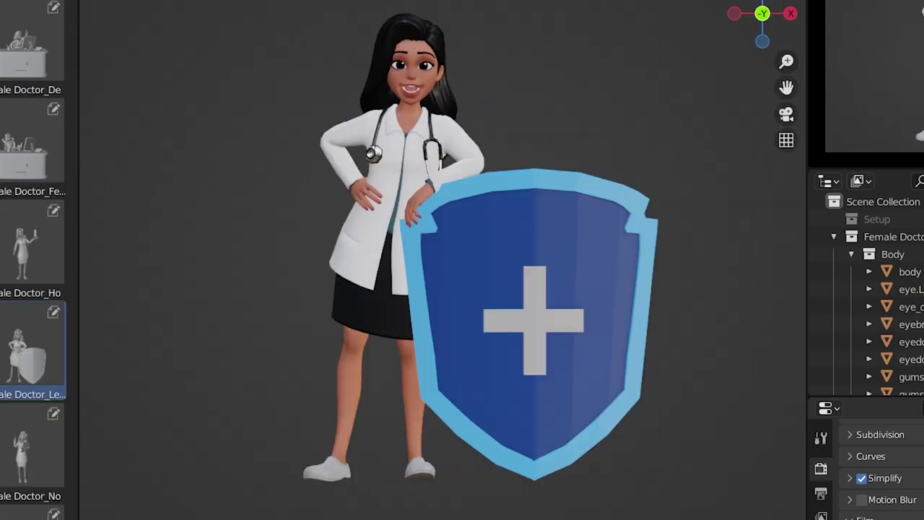
Browse the doctor's pose library and preview the poses, including those with the shield
scroll(7, 373, "down", 2)
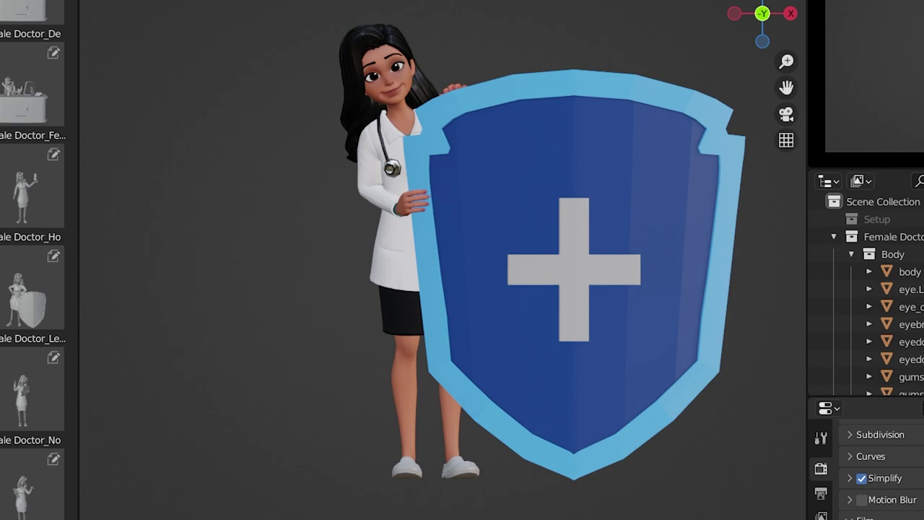
scroll(7, 373, "down", 4)
scroll(6, 373, "down", 6)
scroll(7, 373, "down", 5)
left_click(6, 372)
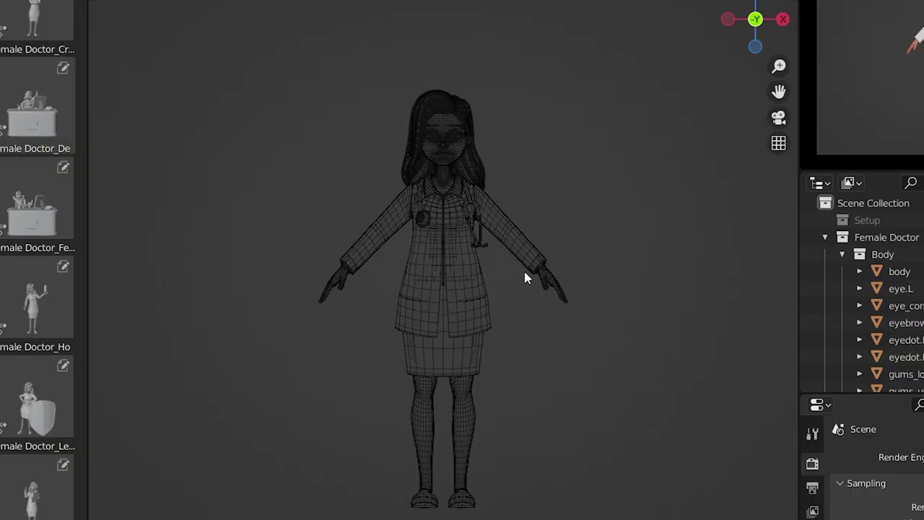
Examine the doctor's wireframe topology from several sides
key("KP_6")
key("KP_6")
key("KP_6")
key("KP_6")
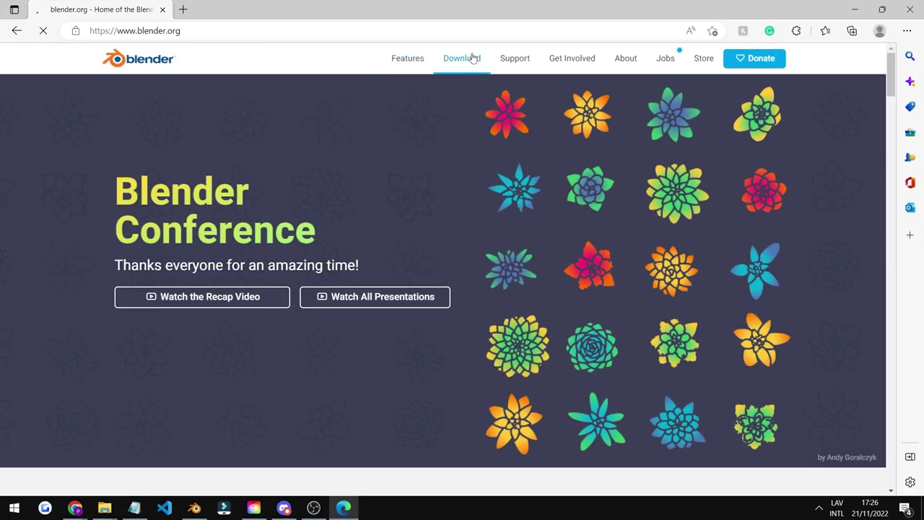
Open the download page on blender.org in the browser and highlight its address
left_click(473, 58)
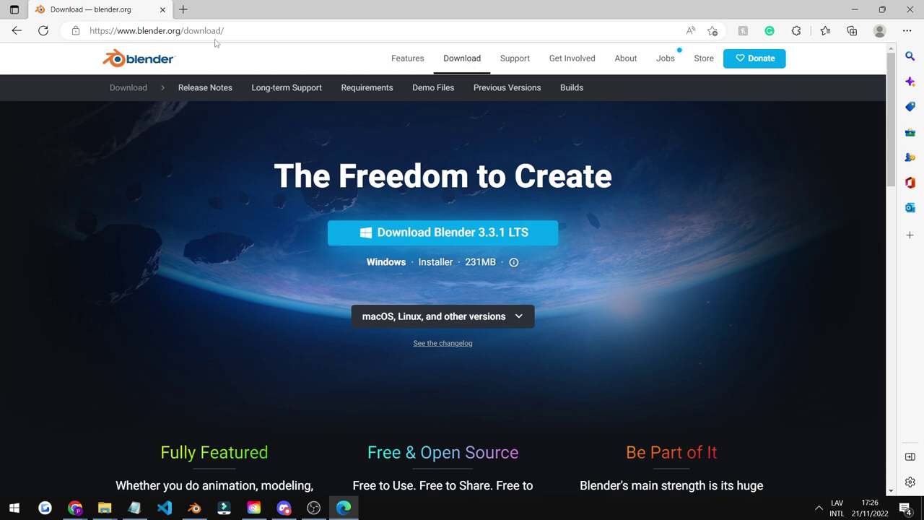
left_click(138, 30)
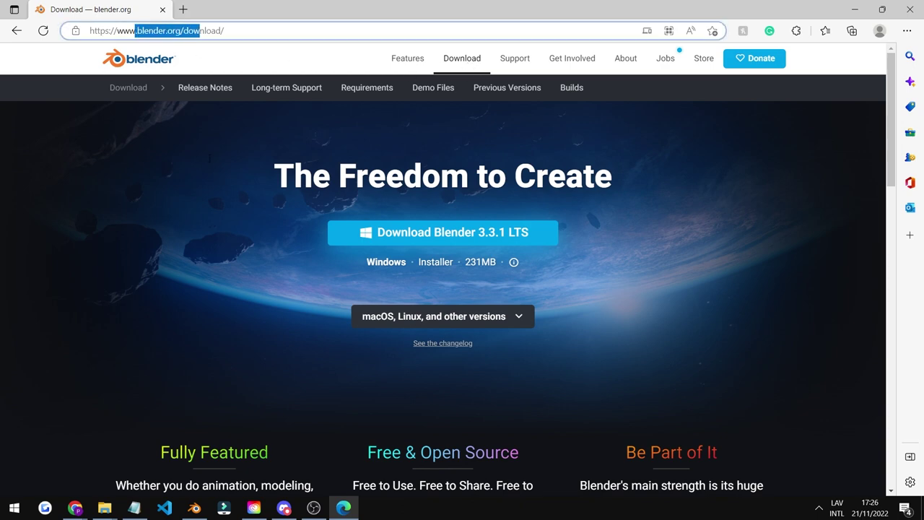
left_click(194, 61)
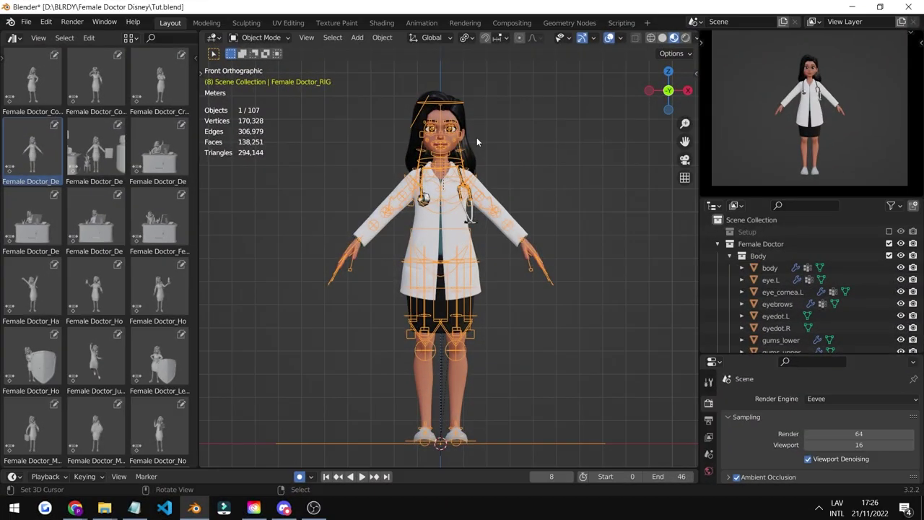
In Blender, switch the female doctor rig to Pose Mode
scroll(506, 143, "down", 1)
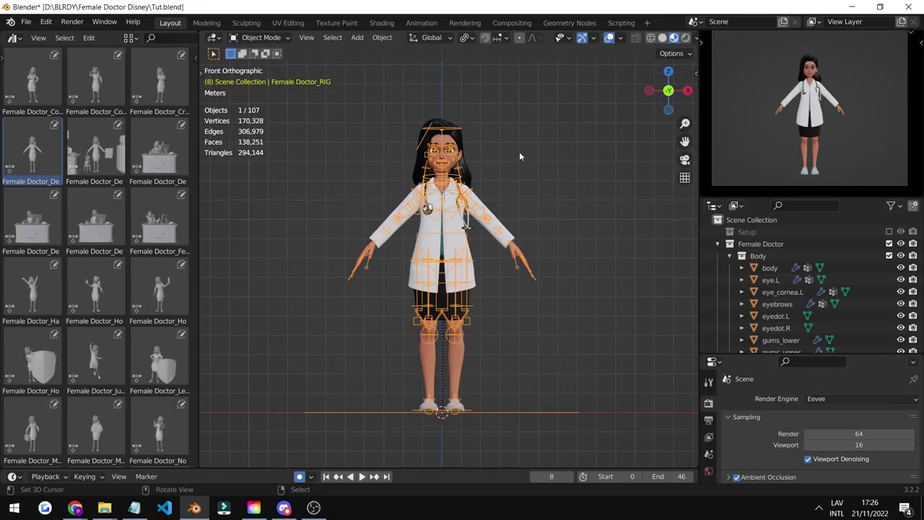
left_click(260, 38)
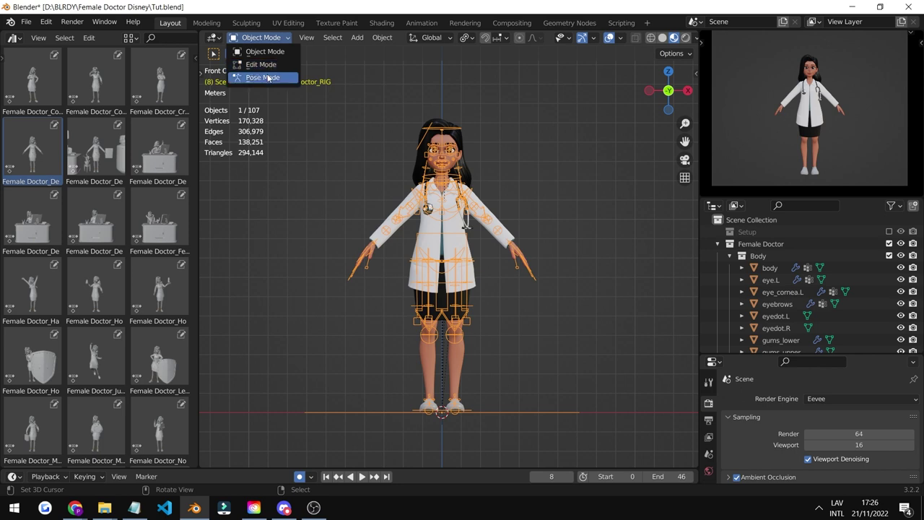
left_click(268, 77)
scroll(470, 141, "up", 1)
middle_click_drag(545, 160, 502, 160, "shift")
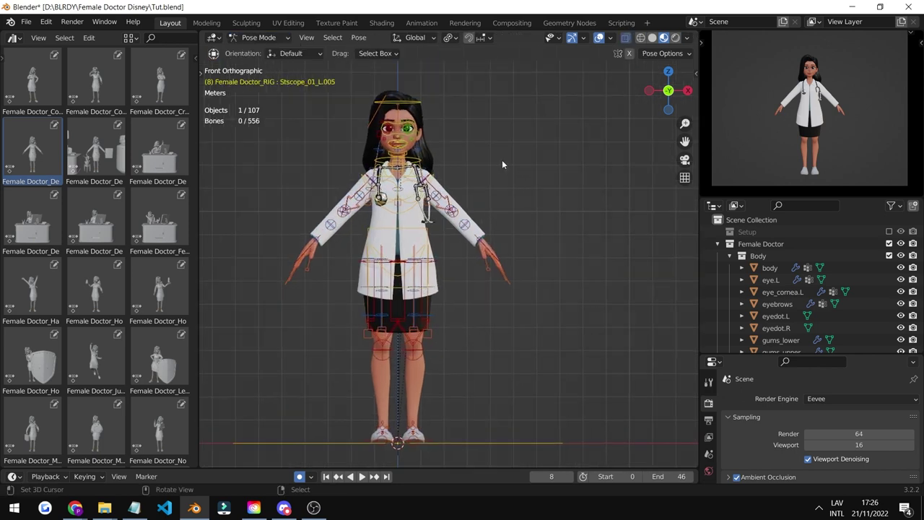
Show the rig layer settings and hide the left and right arm tweak controls and the hair controls
key("n")
scroll(642, 260, "down", 6)
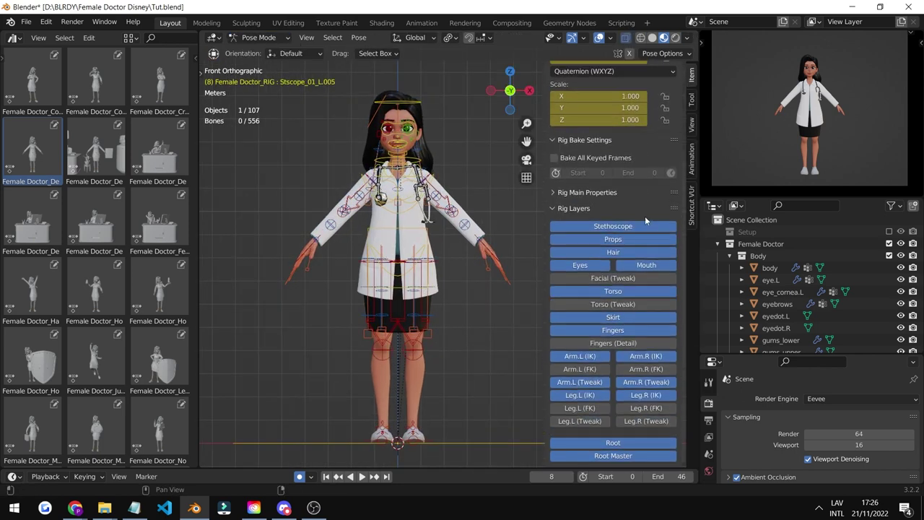
scroll(469, 190, "up", 4)
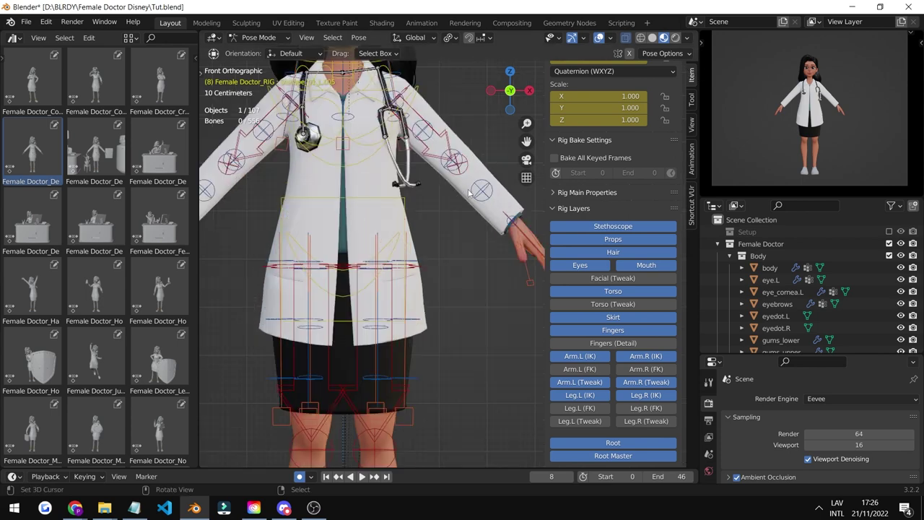
middle_click_drag(463, 244, 510, 329, "shift")
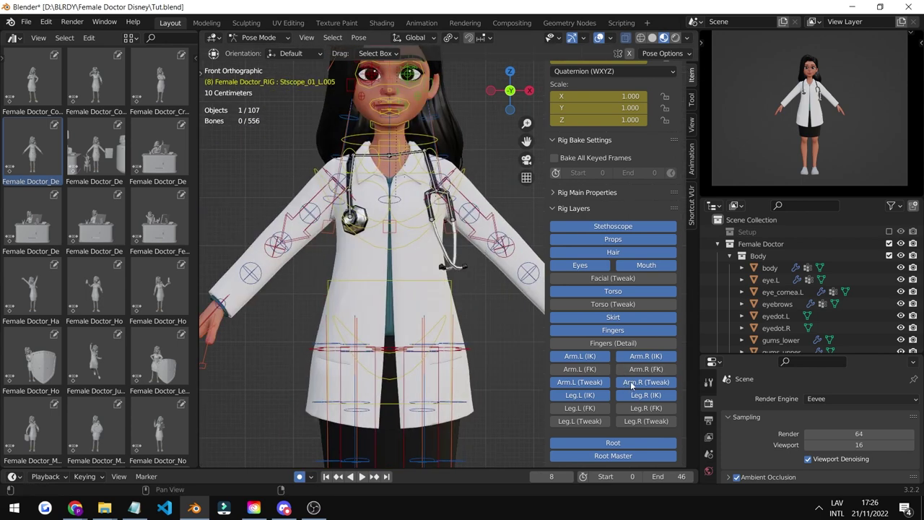
left_click(601, 381)
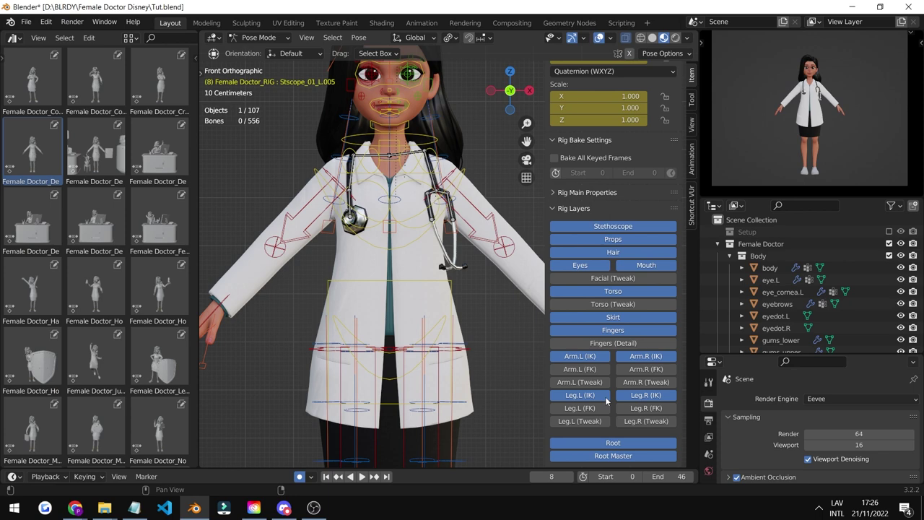
left_click(603, 397)
left_click(606, 253)
Return to Object Mode and hide the doctor's hair mesh
scroll(442, 123, "down", 1)
middle_click_drag(433, 108, 437, 199, "shift")
scroll(422, 167, "up", 1)
left_click(257, 38)
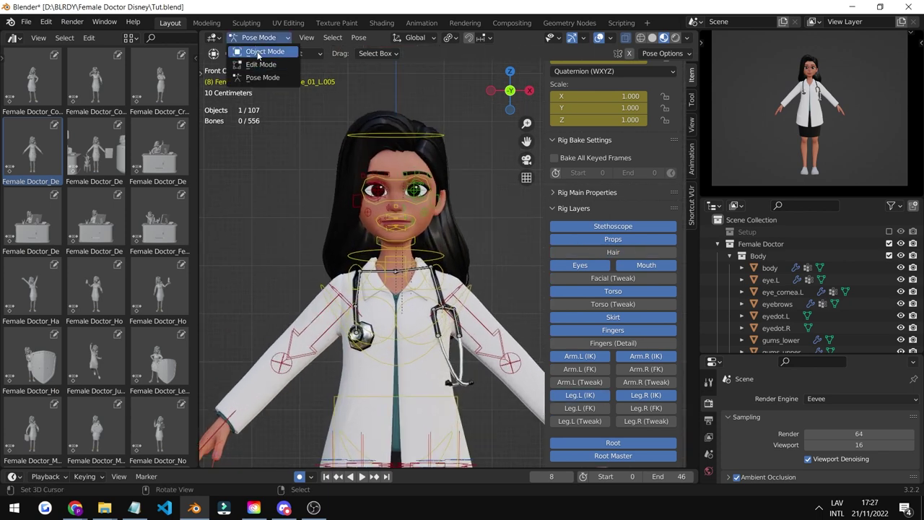
left_click(266, 51)
left_click(389, 123)
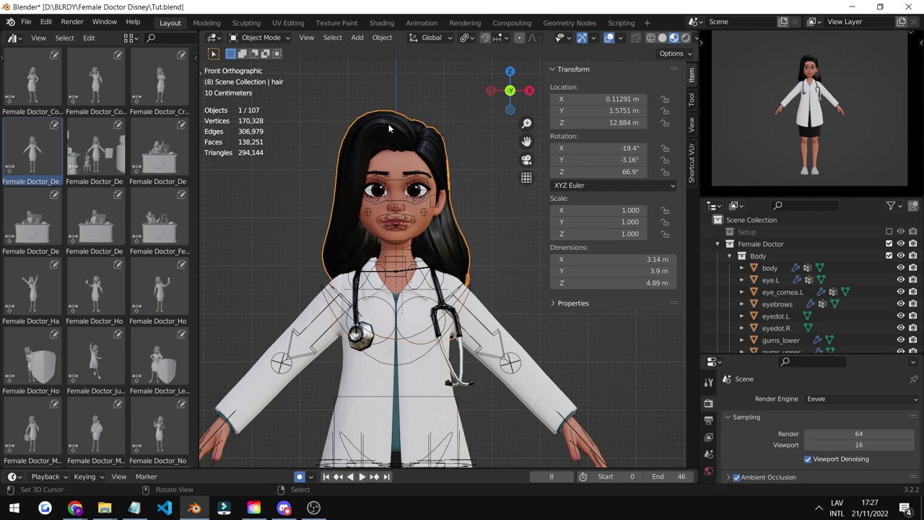
key("h")
Select the character rig and put it in Pose Mode, with the face seen close up at an angle
left_click(417, 203)
key("Tab")
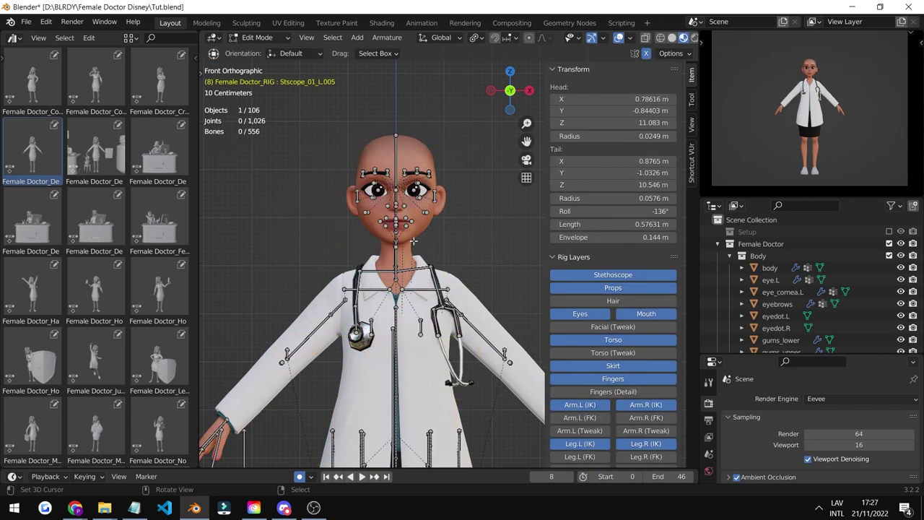
key("Tab")
left_click(259, 39)
left_click(262, 78)
scroll(401, 224, "up", 3)
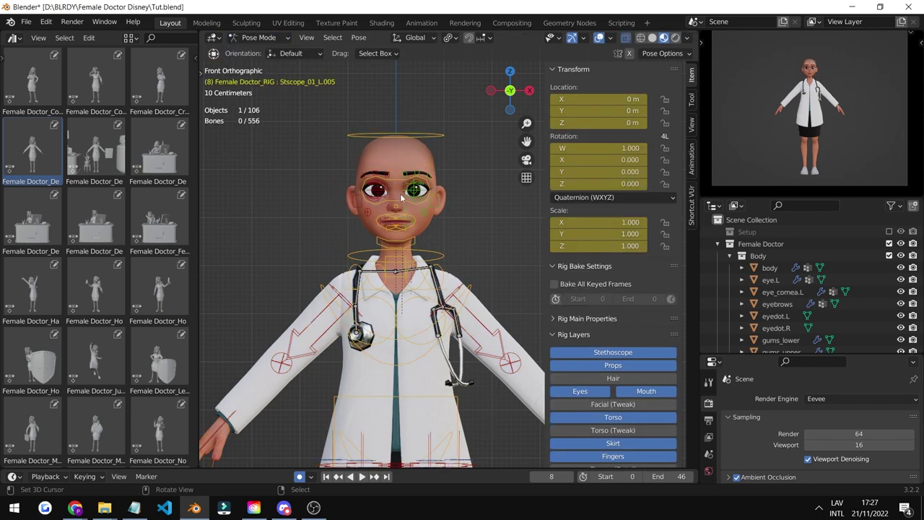
scroll(400, 224, "down", 2)
middle_click_drag(407, 226, 432, 229)
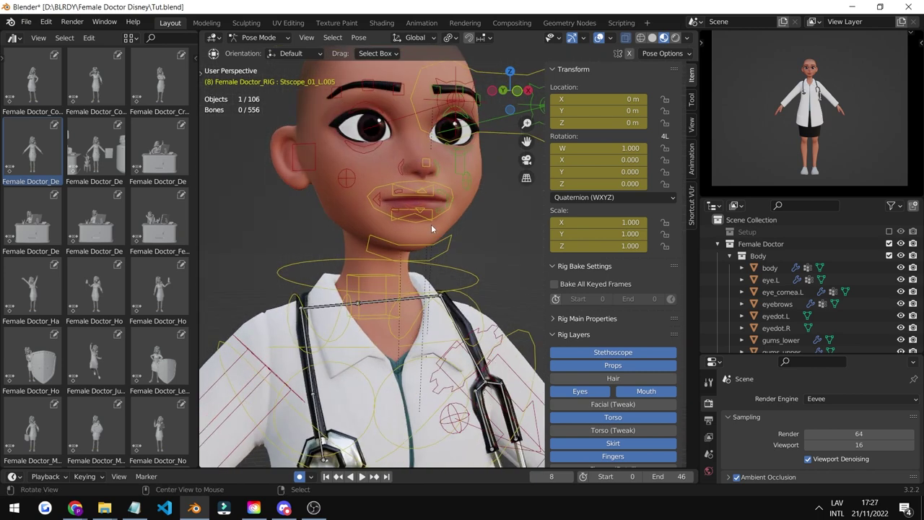
Try moving the jaw control downward to open the mouth
left_click(430, 247)
scroll(430, 247, "up", 3)
scroll(430, 247, "down", 2)
key("g")
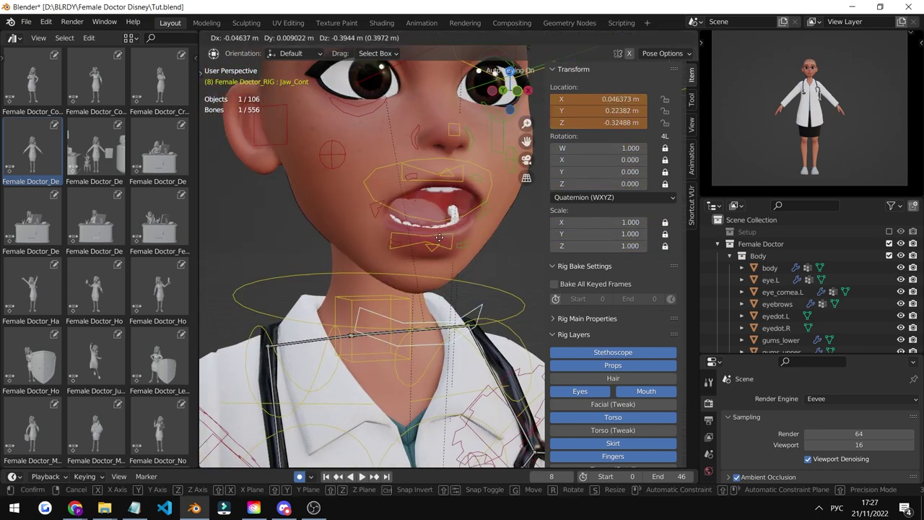
key("Escape")
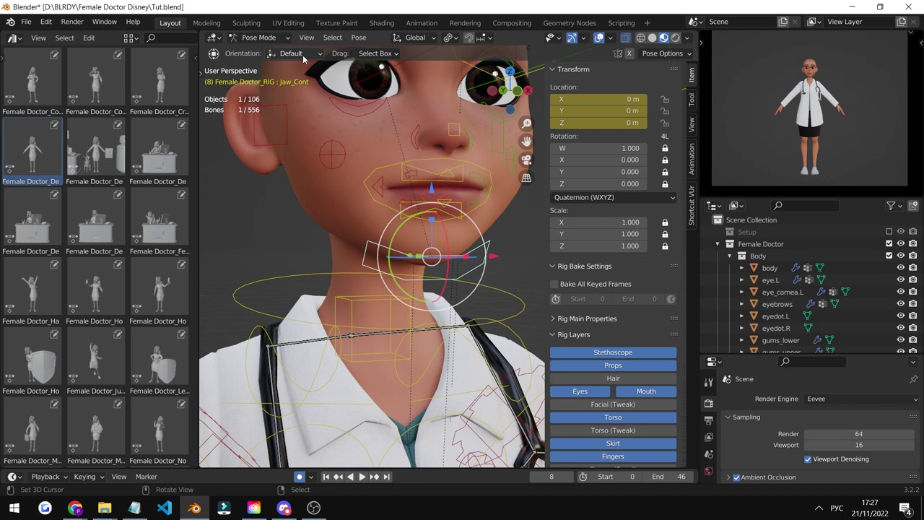
Switch to Object Mode and unhide the doctor's hair
left_click(260, 38)
left_click(265, 53)
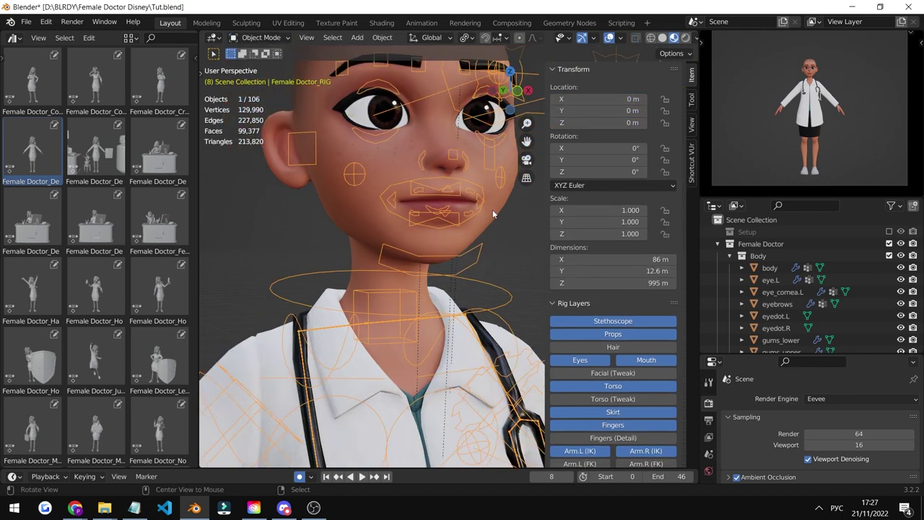
key("alt+h")
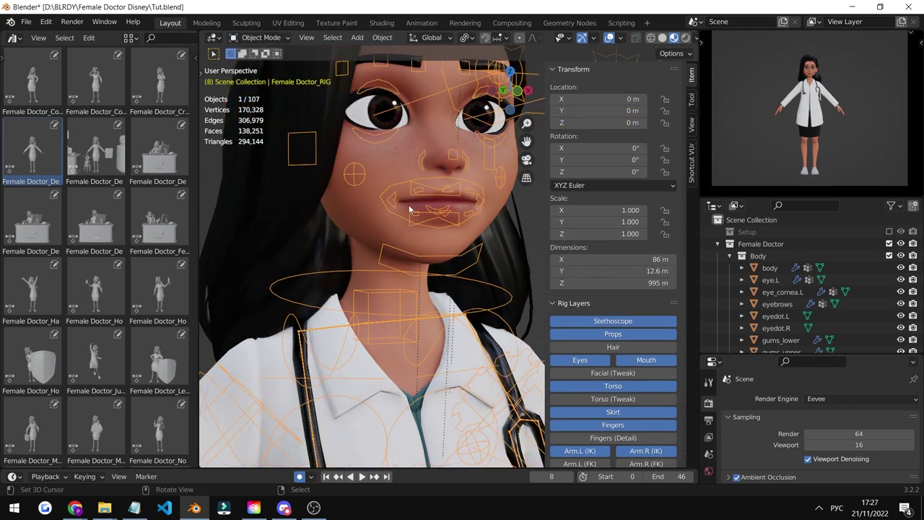
Put the rig back in Pose Mode and try lowering the jaw control with the hair shown
left_click(260, 37)
key("Return")
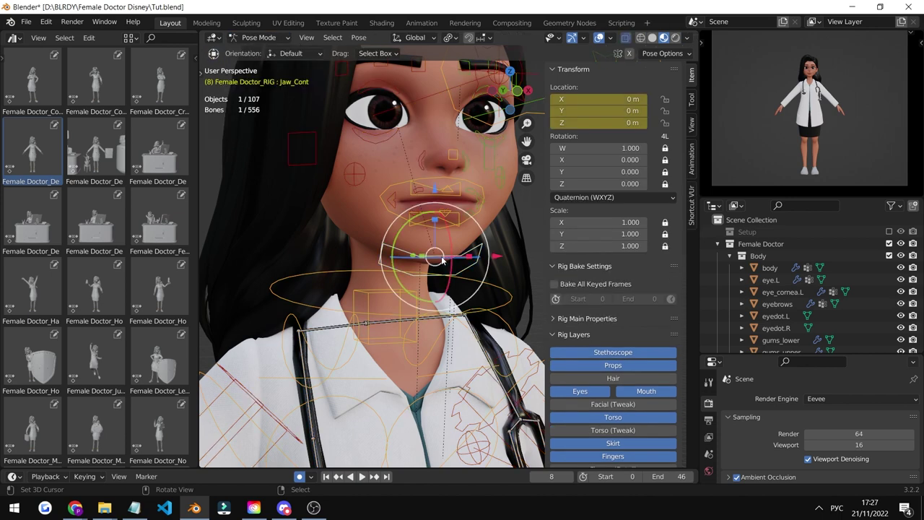
key("g")
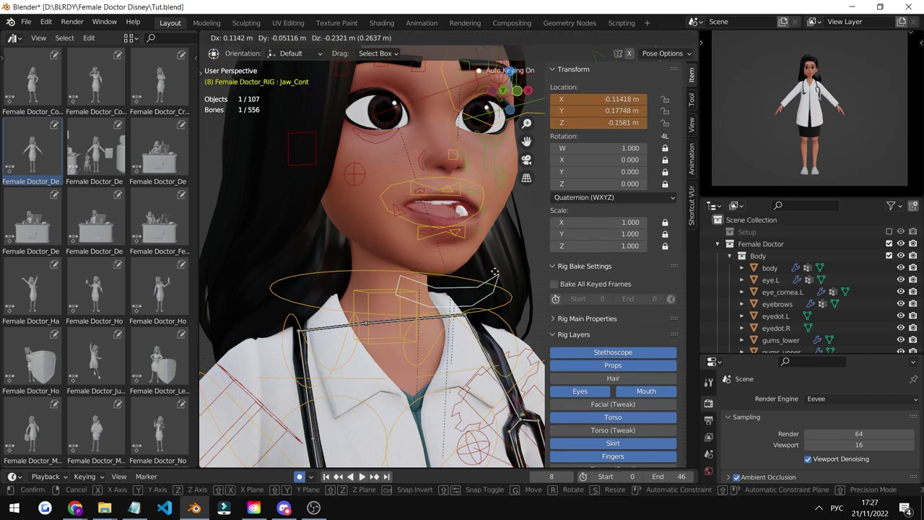
key("Escape")
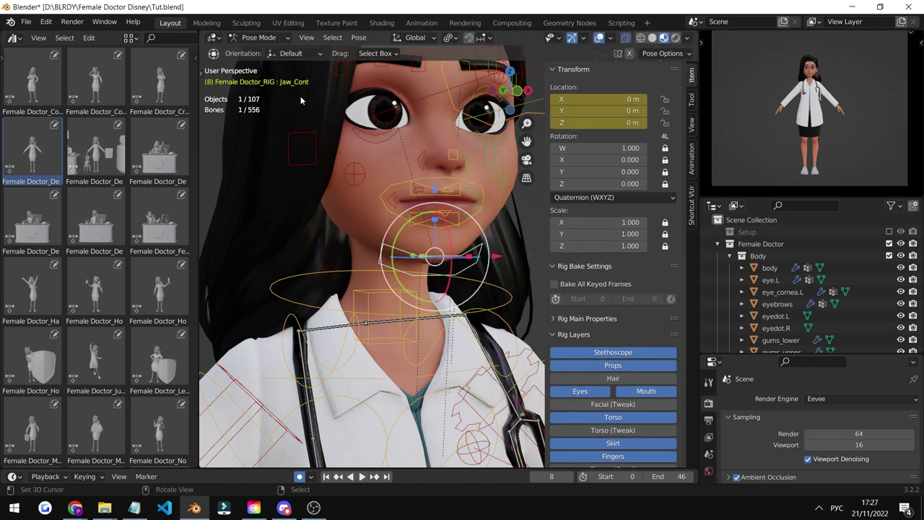
Leave Pose Mode, select the hair mesh and hide it again
key("Return")
scroll(322, 154, "down", 2)
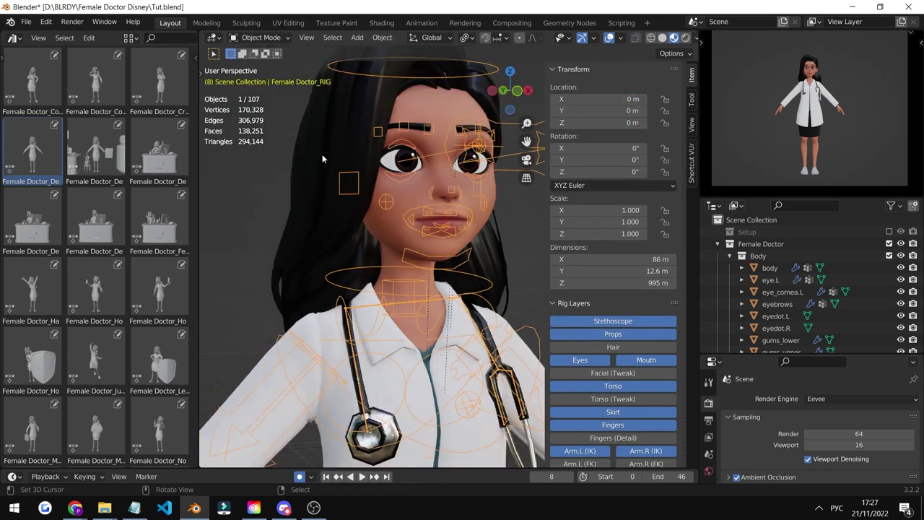
left_click(330, 148)
key("h")
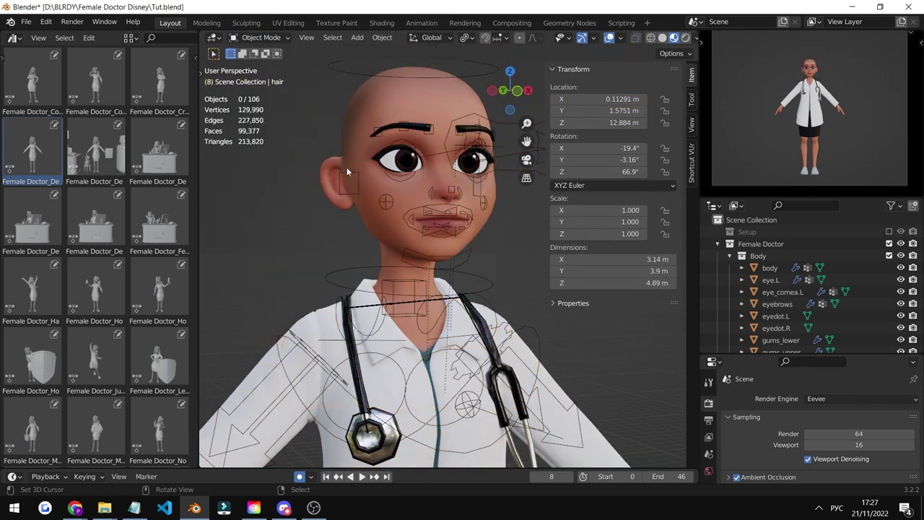
Select the female doctor rig through its face controls and enter Pose Mode again
scroll(448, 205, "up", 2)
left_click(448, 204)
left_click(456, 192)
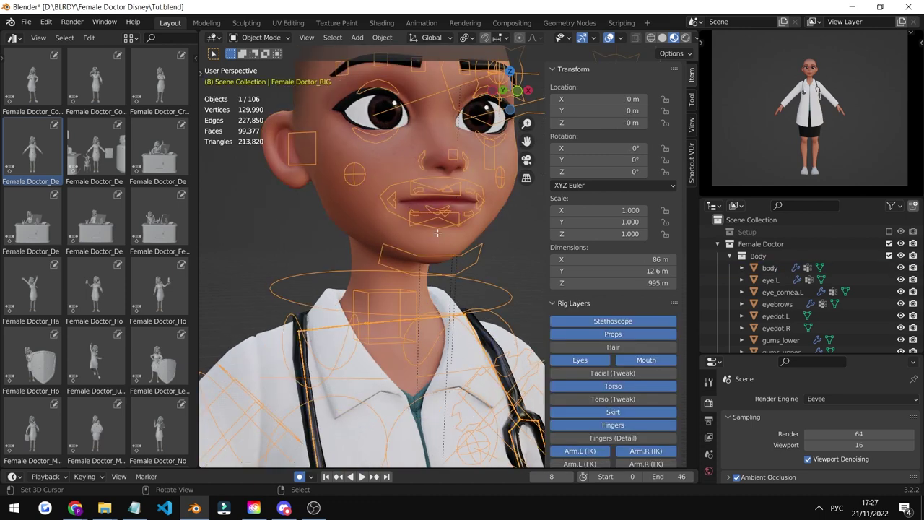
key("ctrl+Tab")
key("ctrl+Tab")
left_click(261, 38)
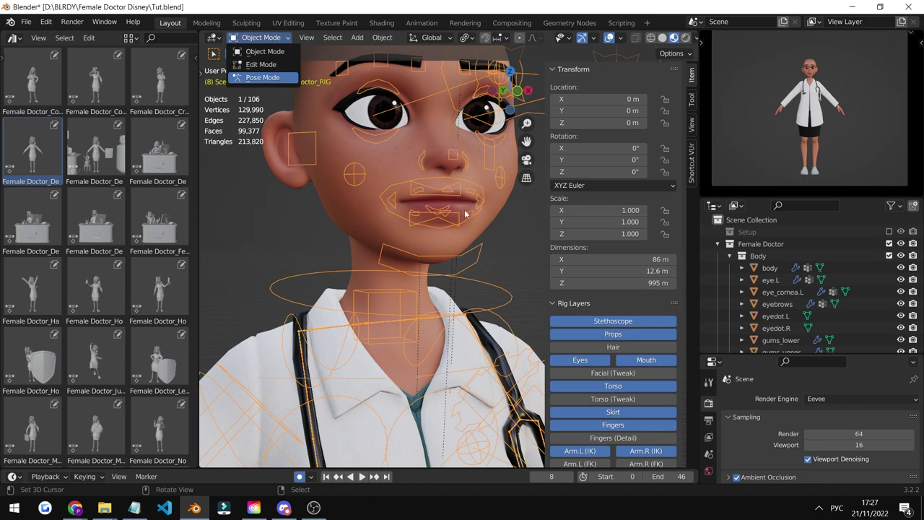
left_click(266, 80)
Try shifting the jaw control down and sideways on the bald head
left_click(447, 251)
key("g")
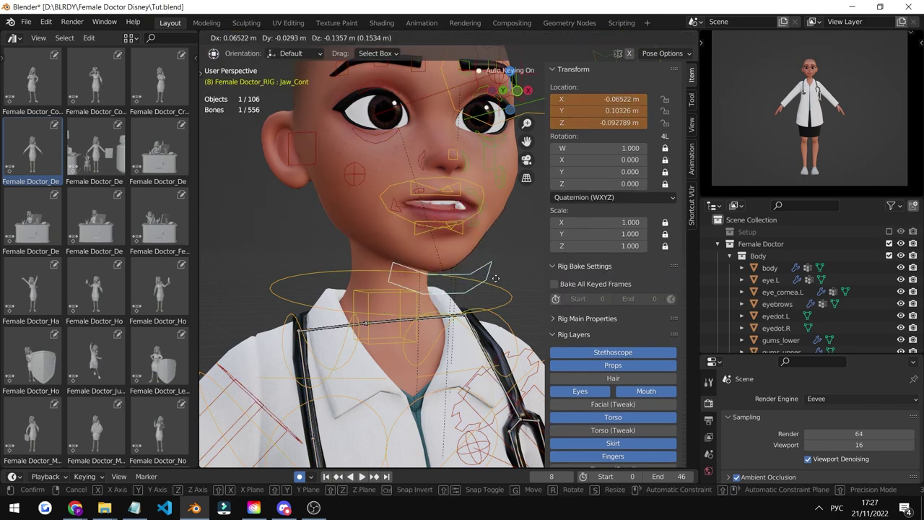
right_click(472, 298)
Try moving the stethoscope bone behind the left shoulder and rotating the next bone in the chain
scroll(471, 295, "down", 2)
middle_click_drag(471, 294, 415, 310)
left_click(446, 296)
left_click(460, 270)
middle_click_drag(460, 270, 434, 270)
key("g")
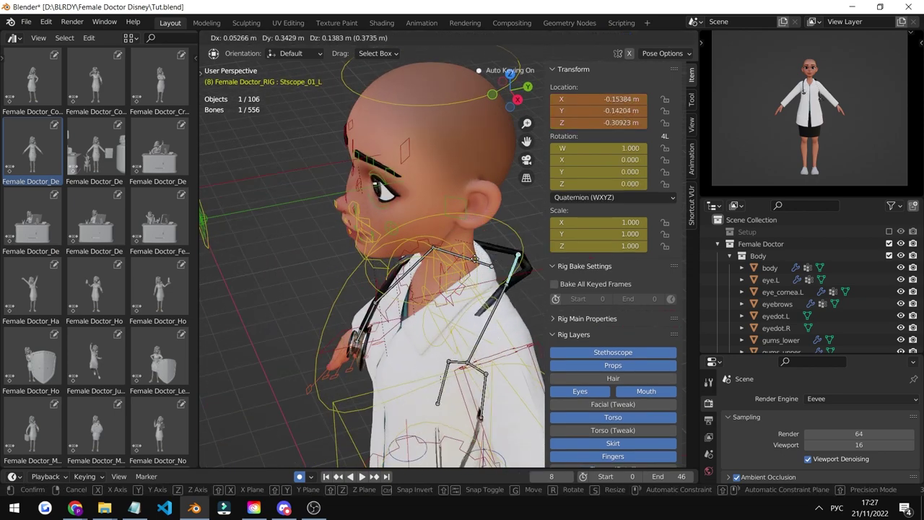
key("Escape")
right_click(477, 311)
key("r")
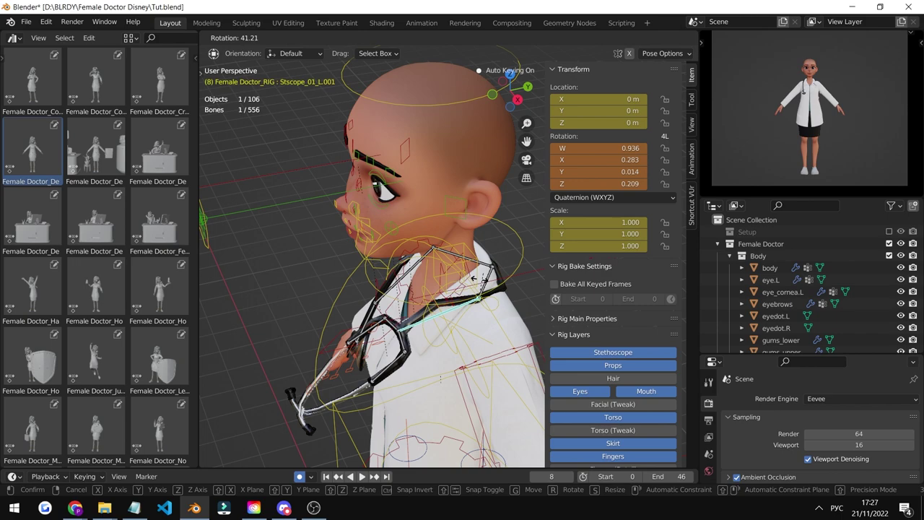
key("Escape")
Try rotating the stethoscope's fork bone on the chest and the bone of its inner ear tube
middle_click_drag(445, 289, 417, 237, "shift")
left_click(416, 236)
key("r")
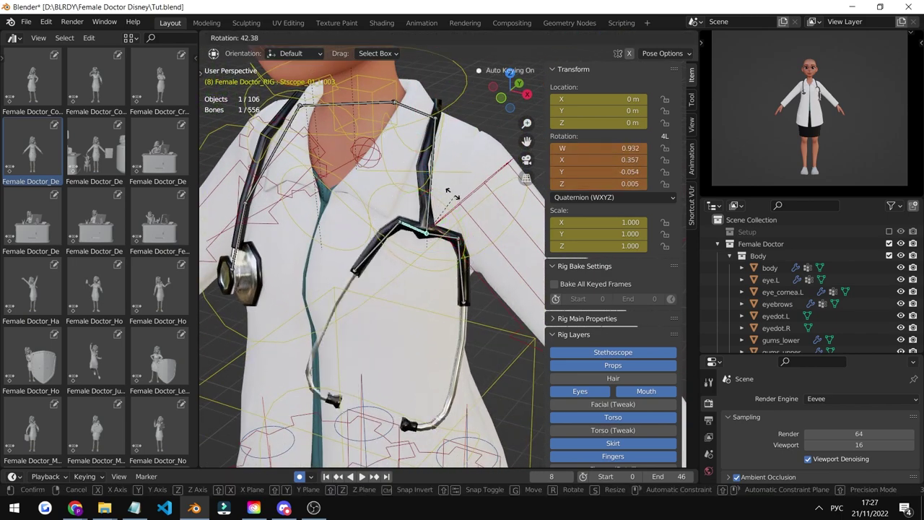
right_click(376, 273)
right_click(405, 278)
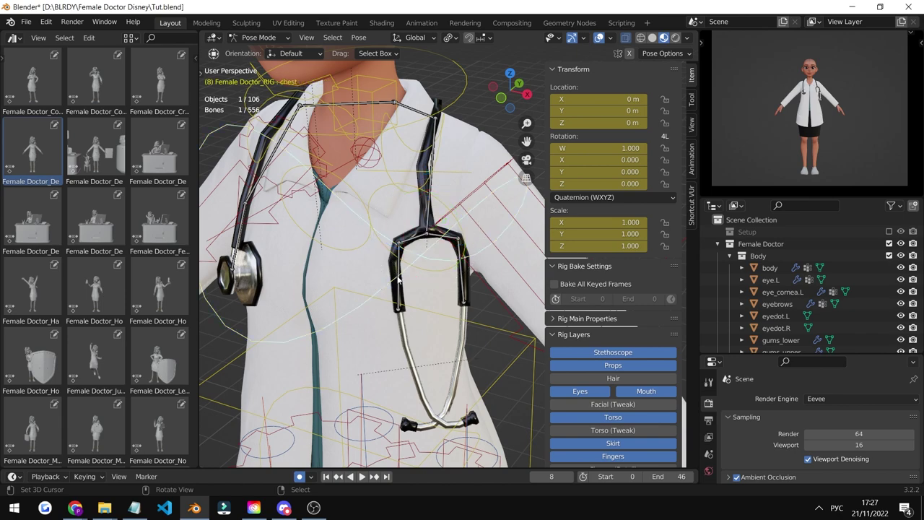
key("r")
right_click(406, 279)
left_click(398, 291)
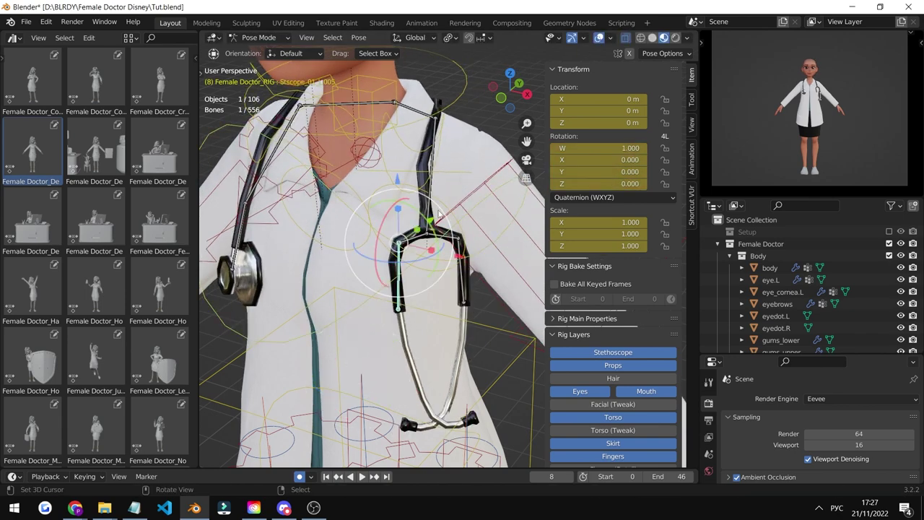
key("r")
key("Escape")
Try moving the box-shaped torso control to shift the upper body
scroll(416, 183, "down", 5)
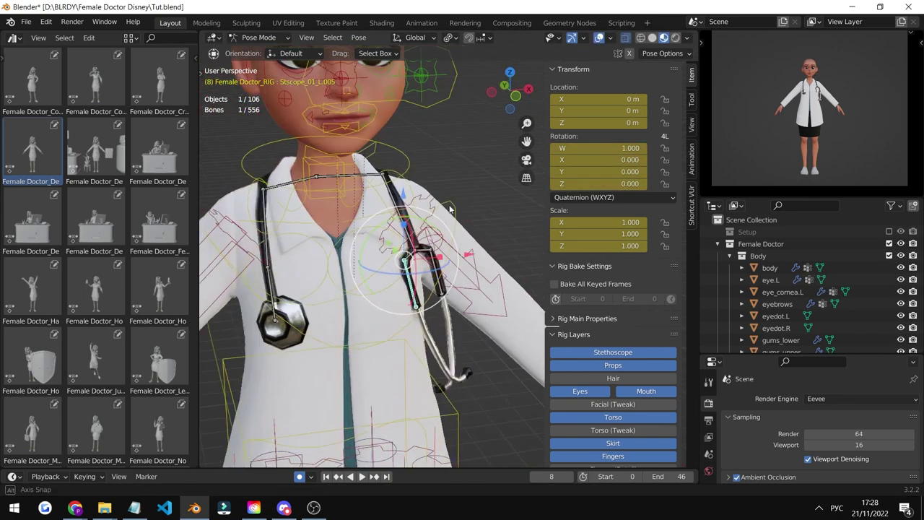
scroll(415, 183, "up", 2)
middle_click_drag(415, 183, 395, 182)
right_click(394, 182)
key("g")
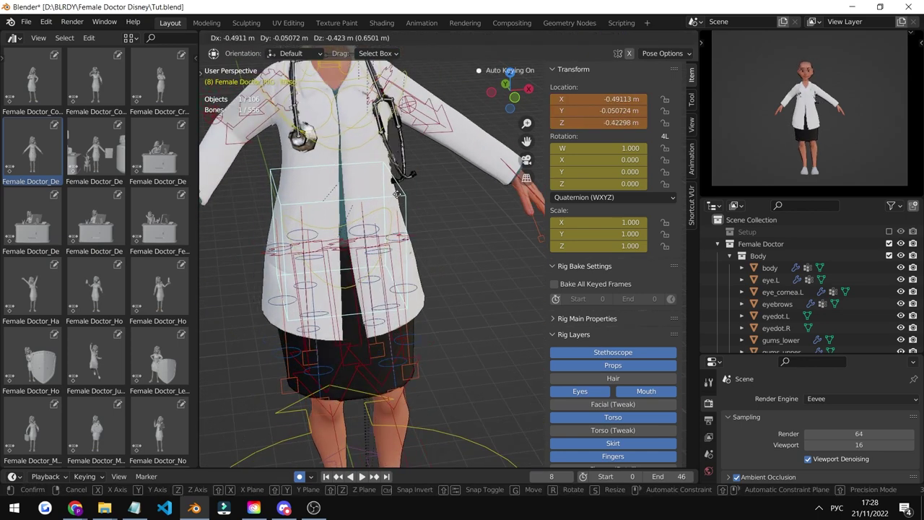
key("Escape")
Try rotating the left side bone at the lower edge of the white coat
scroll(413, 254, "up", 2)
middle_click_drag(412, 254, 380, 255)
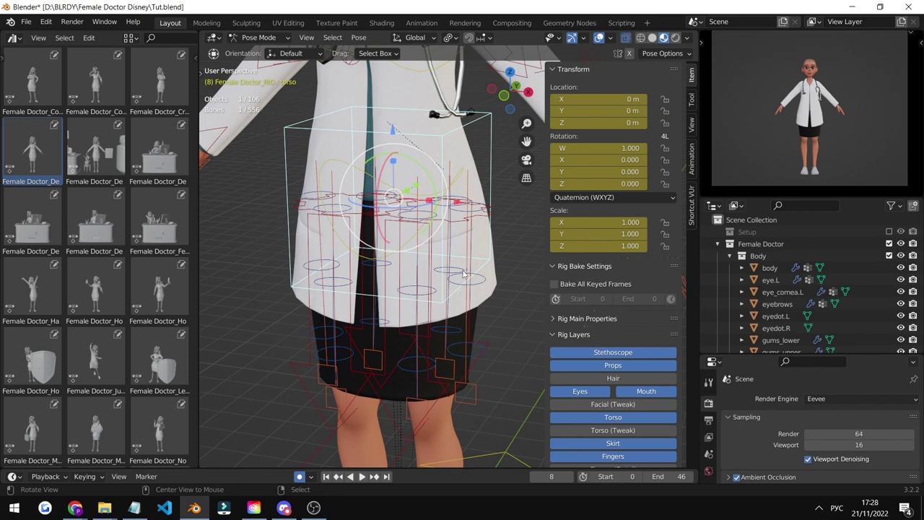
middle_click_drag(463, 275, 406, 277)
middle_click_drag(519, 363, 405, 299, "shift")
right_click(457, 376)
key("g")
key("Escape")
key("r")
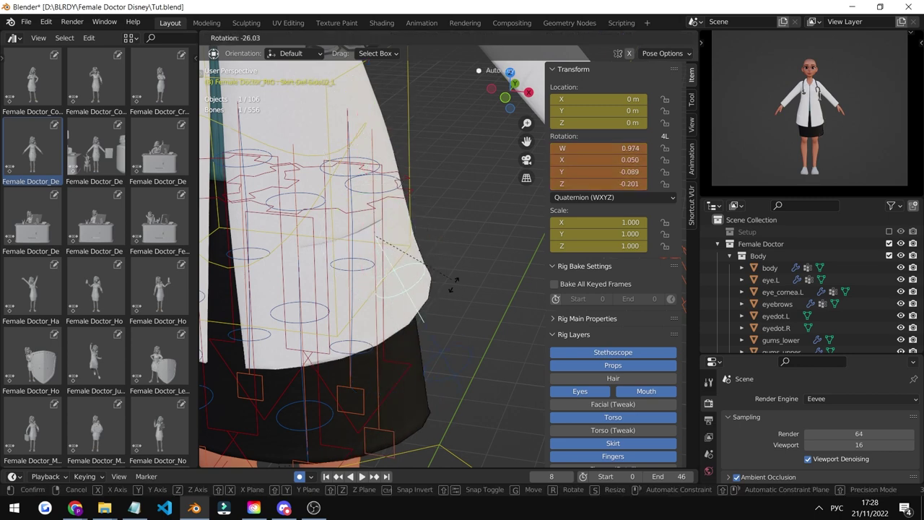
right_click(437, 305)
Try rotating the lower front bone of the black skirt on the left leg
scroll(437, 305, "down", 2)
middle_click_drag(438, 305, 373, 340)
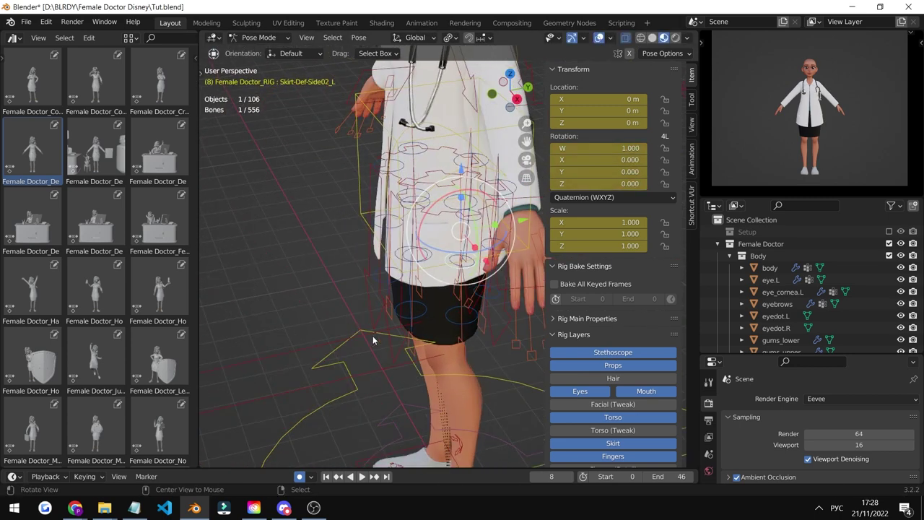
left_click(423, 315)
key("r")
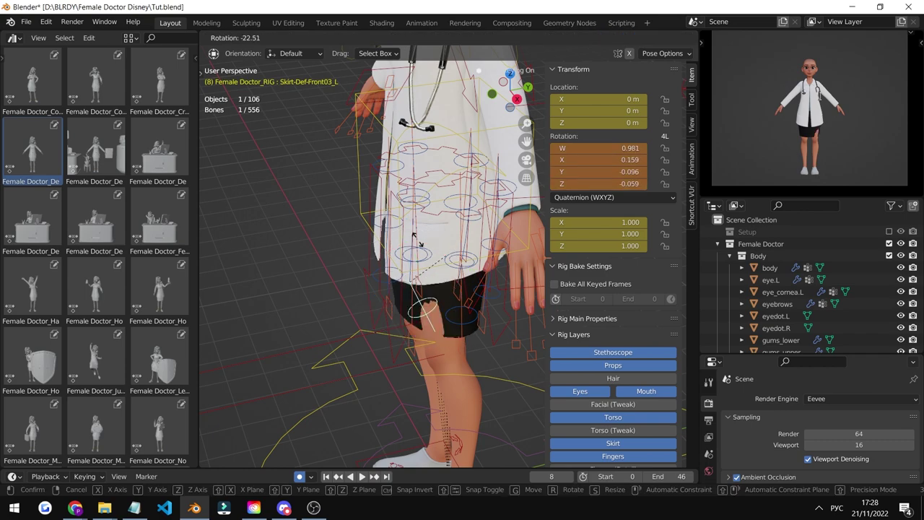
right_click(418, 253)
Try rotating the middle finger master control of the left hand
scroll(418, 252, "down", 3)
middle_click_drag(417, 254, 489, 256)
scroll(488, 255, "up", 8)
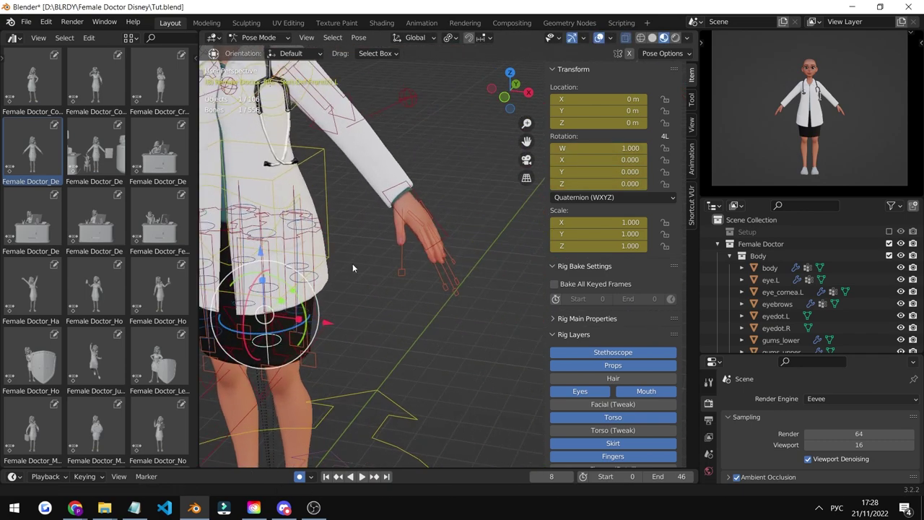
scroll(415, 295, "up", 6)
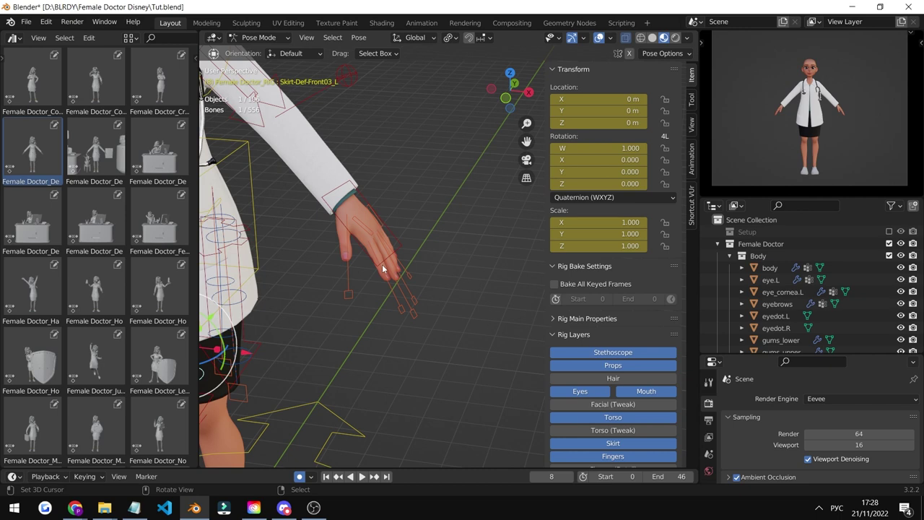
middle_click_drag(282, 235, 451, 246)
right_click(444, 280)
mouse_move(445, 279)
middle_mouse_down()
mouse_move(433, 289)
mouse_move(442, 271)
middle_mouse_up()
key("r")
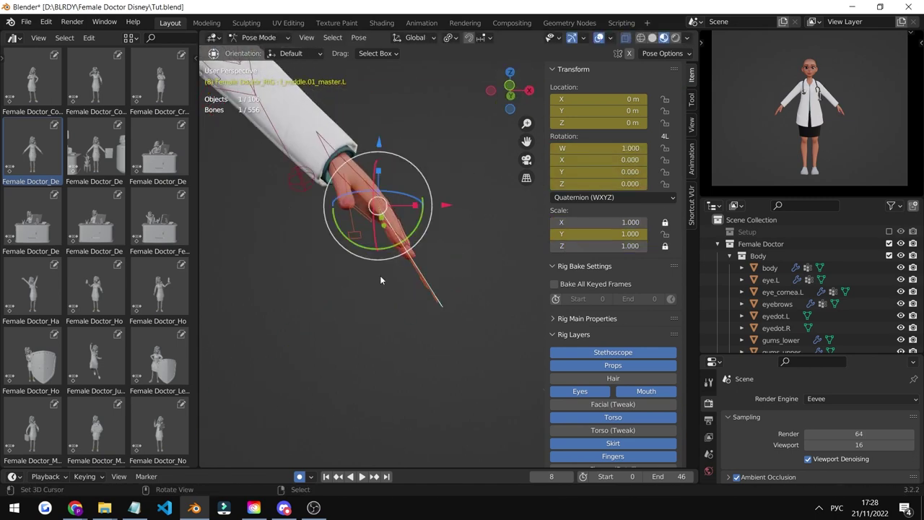
Try rolling the left foot by rotating its heel control
scroll(380, 280, "down", 6)
middle_click_drag(381, 280, 434, 176, "shift")
scroll(398, 326, "up", 2)
middle_click_drag(398, 326, 380, 308)
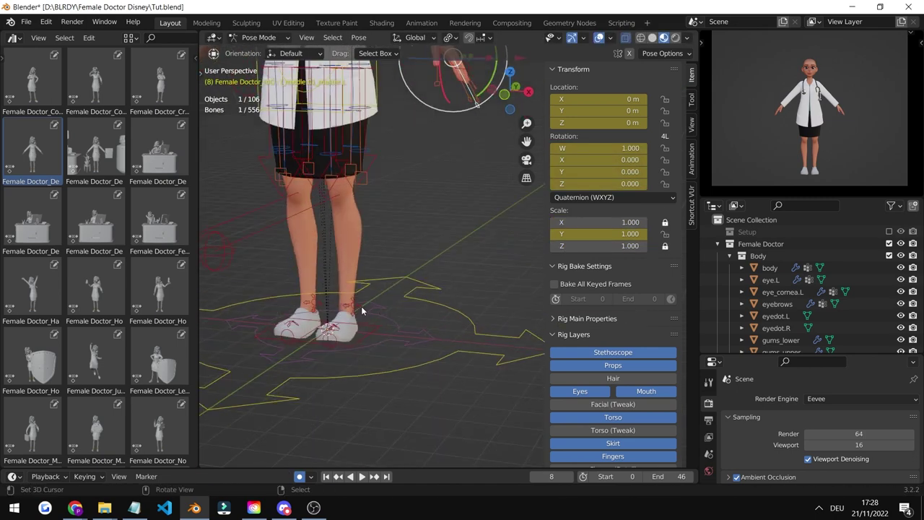
left_click(354, 306)
key("KP_Decimal")
scroll(354, 289, "down", 12)
middle_click_drag(341, 223, 419, 229)
key("r")
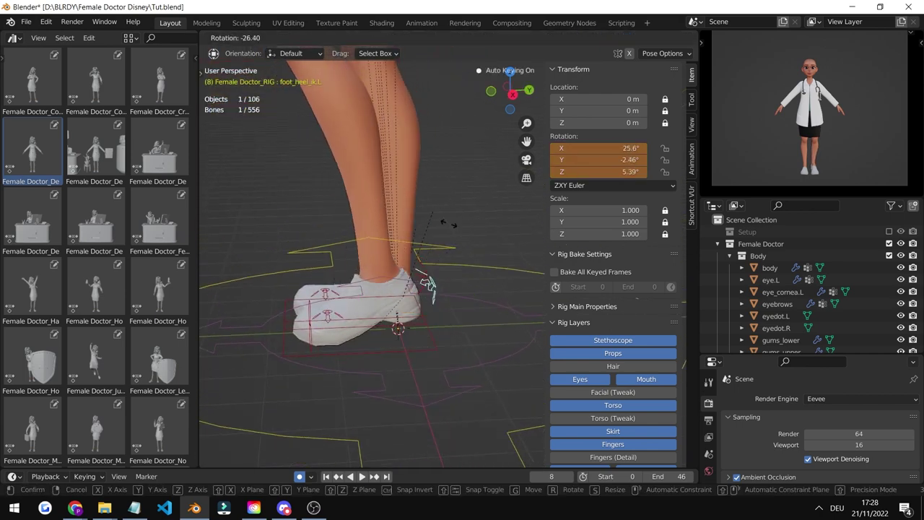
key("Escape")
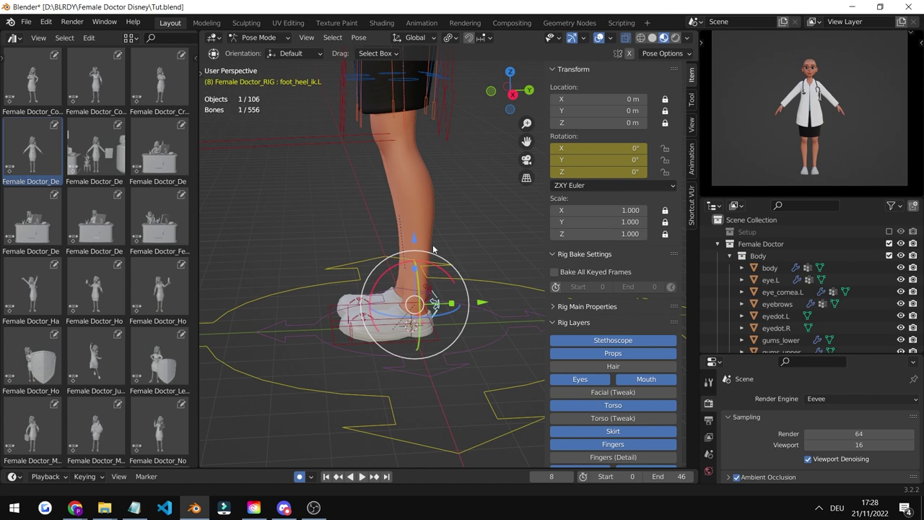
key("r")
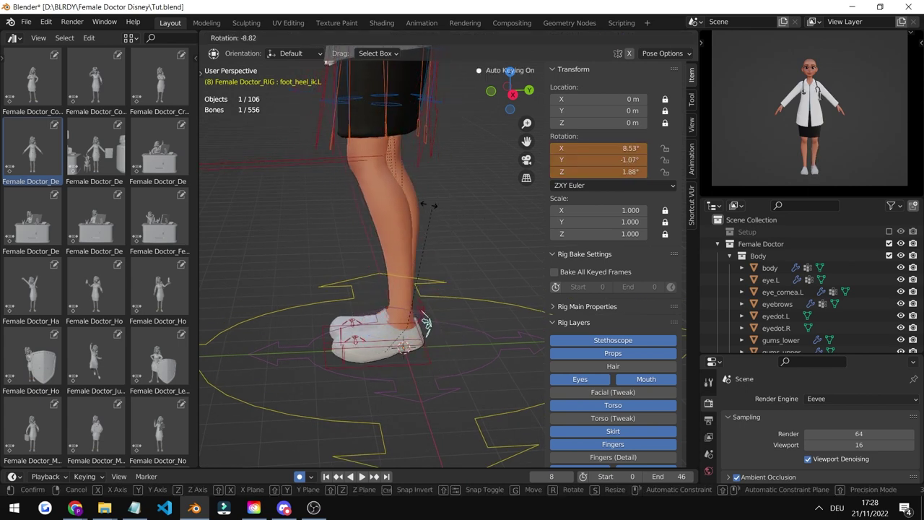
key("Escape")
Move the right foot's IK control backward and up by about -0.596 m, 1.206 m and 0.549 m in X, Y and Z
middle_click_drag(428, 217, 445, 259)
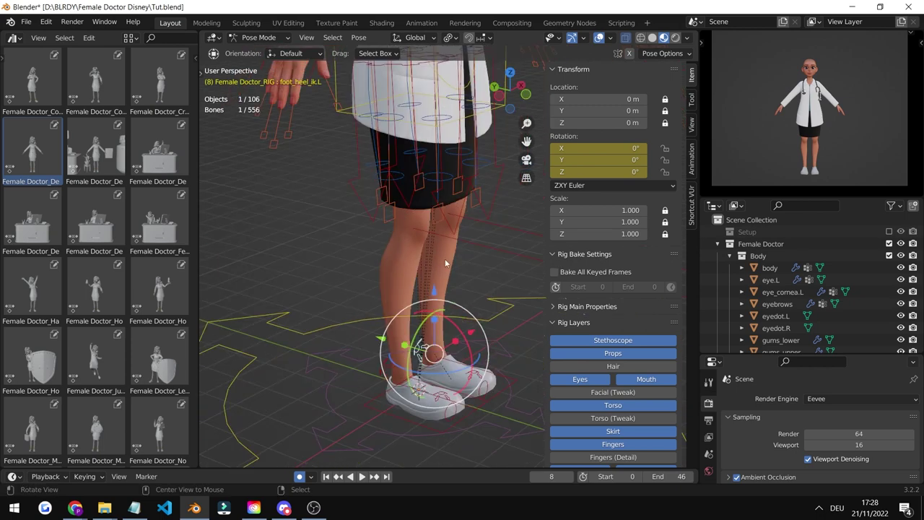
left_click_drag(445, 258, 441, 201, "alt+shift")
right_click(431, 345)
right_click(390, 355)
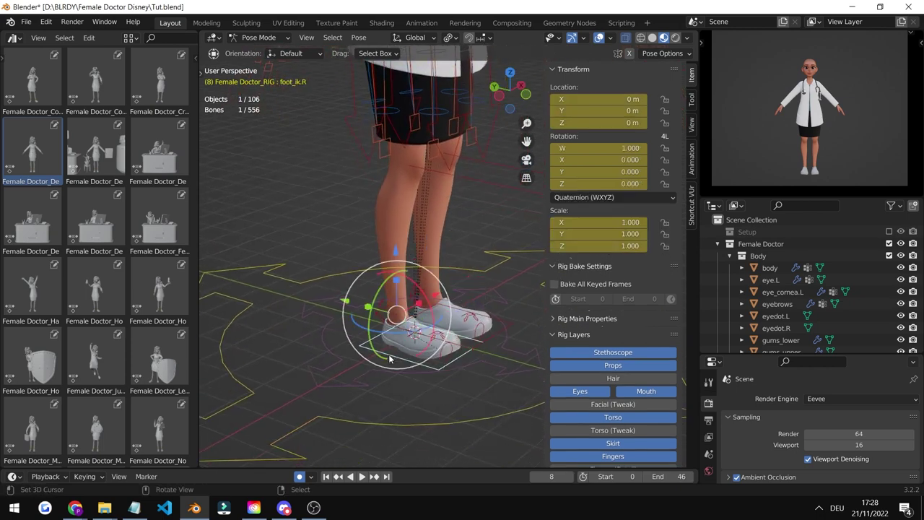
key("g")
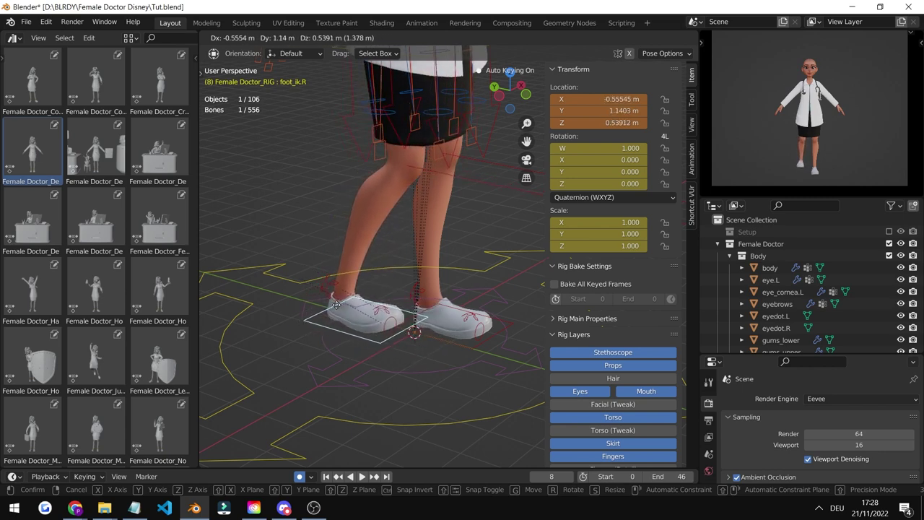
left_click(353, 217)
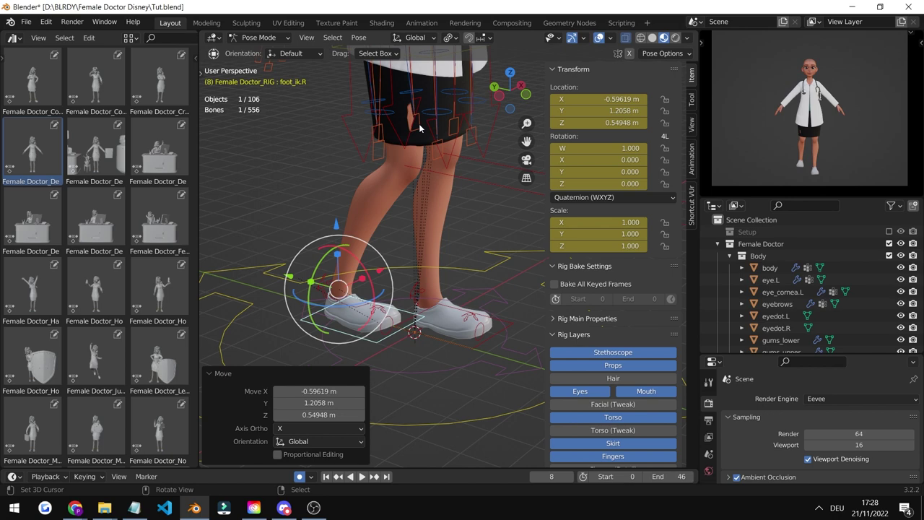
Try moving the skirt's left back hem control and its right front hem control around the bent leg
left_click(419, 125)
key("g")
right_click(394, 138)
middle_click_drag(426, 126, 415, 163)
scroll(398, 165, "up", 1)
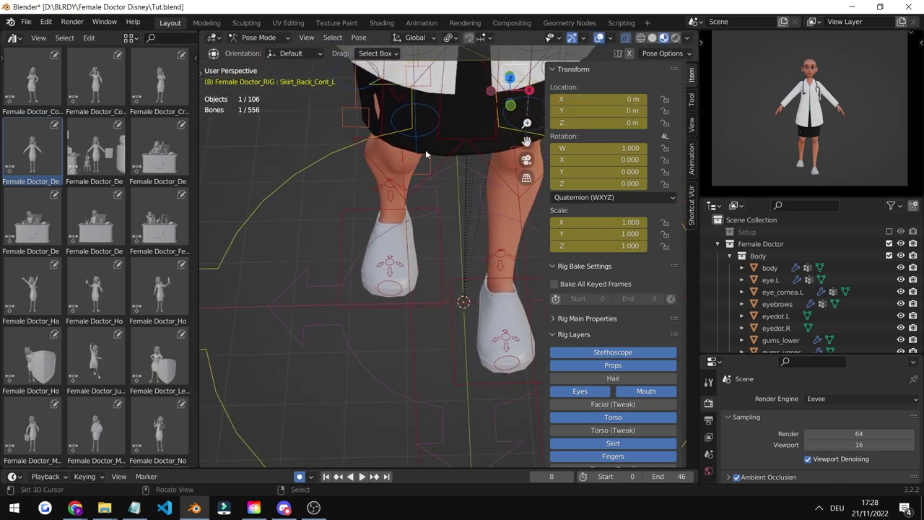
left_click(408, 164)
key("g")
right_click(409, 163)
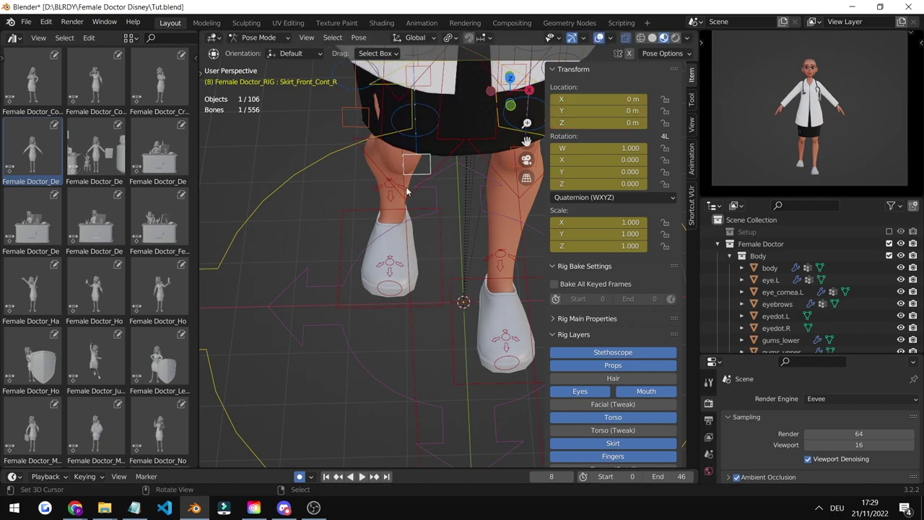
middle_click_drag(411, 172, 425, 159)
scroll(464, 188, "down", 5)
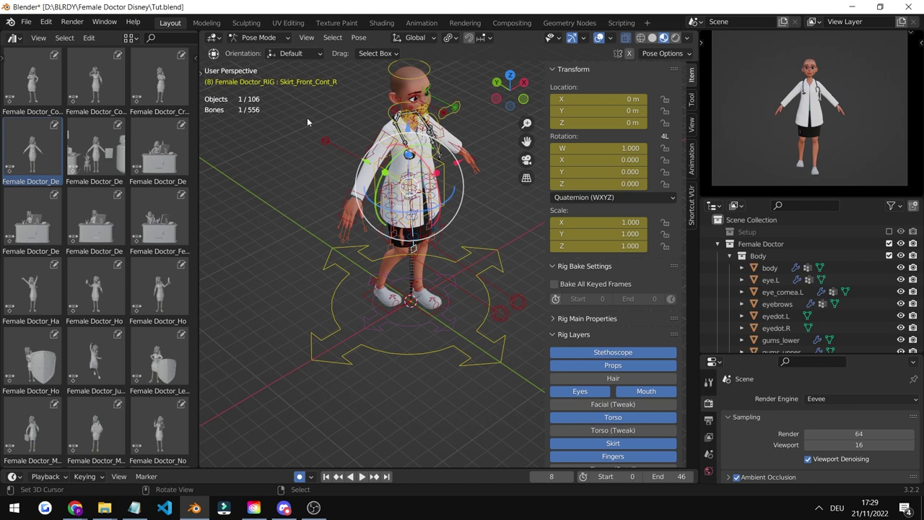
Keep the rig in Pose Mode, show the character in front view and hide the sidebar
left_click(254, 38)
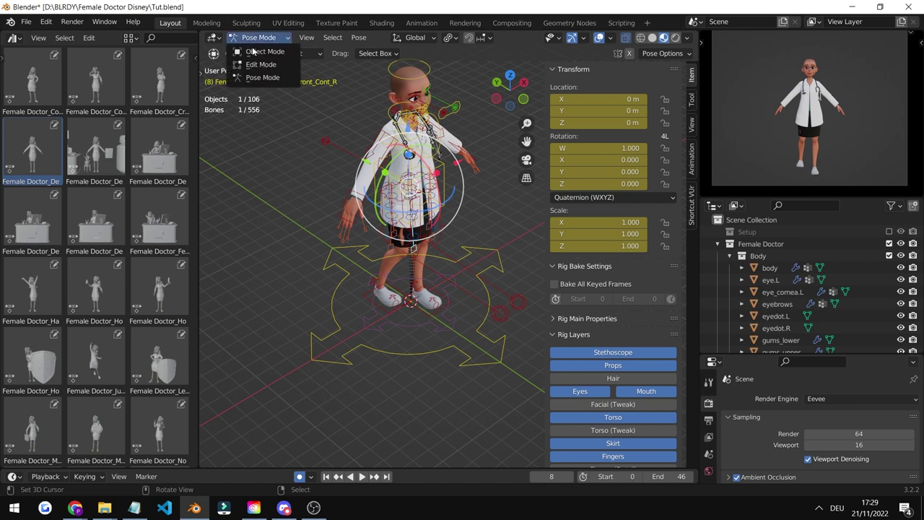
left_click(261, 75)
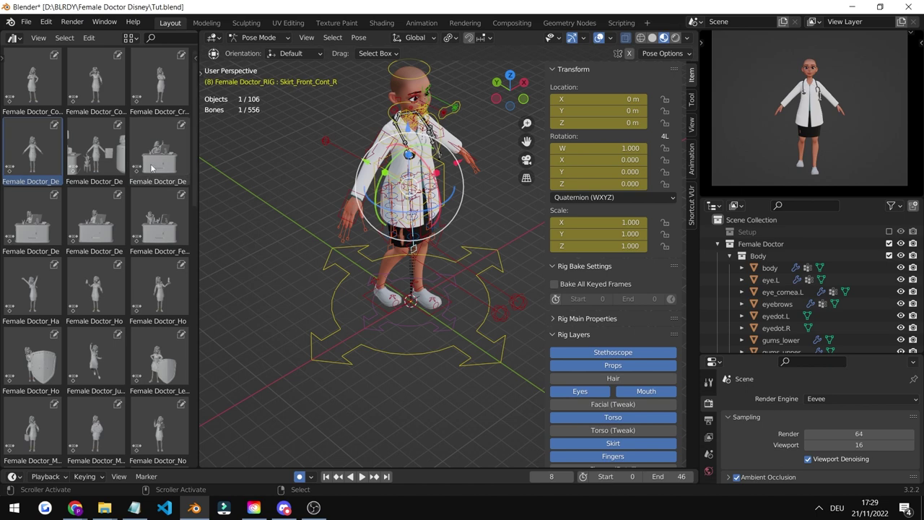
key("KP_0")
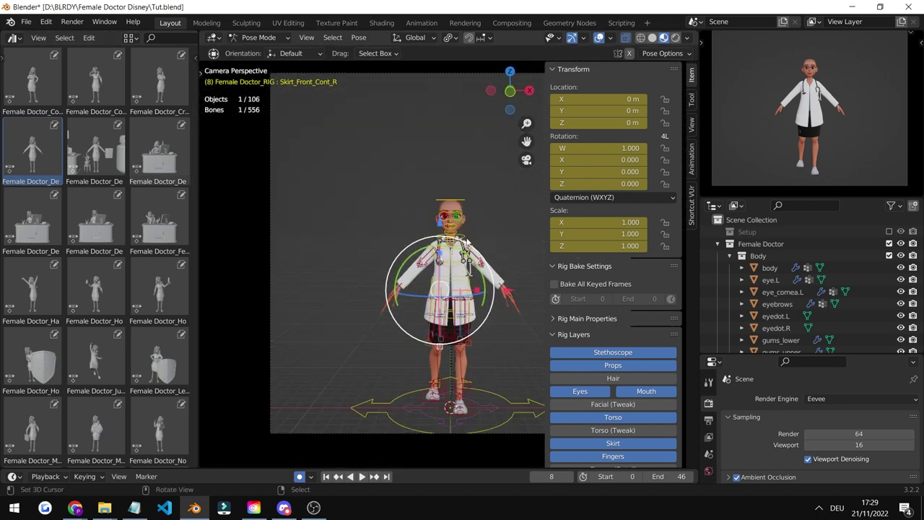
key("KP_0")
key("KP_1")
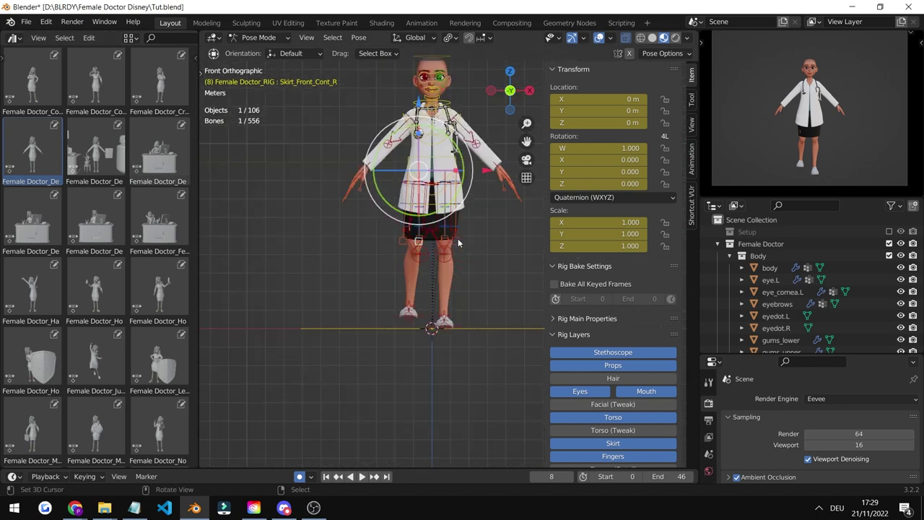
key("n")
middle_click_drag(509, 189, 535, 205, "shift")
scroll(510, 264, "up", 1)
Switch to Object Mode to unhide the hair and put the rig back in Pose Mode
left_click(259, 38)
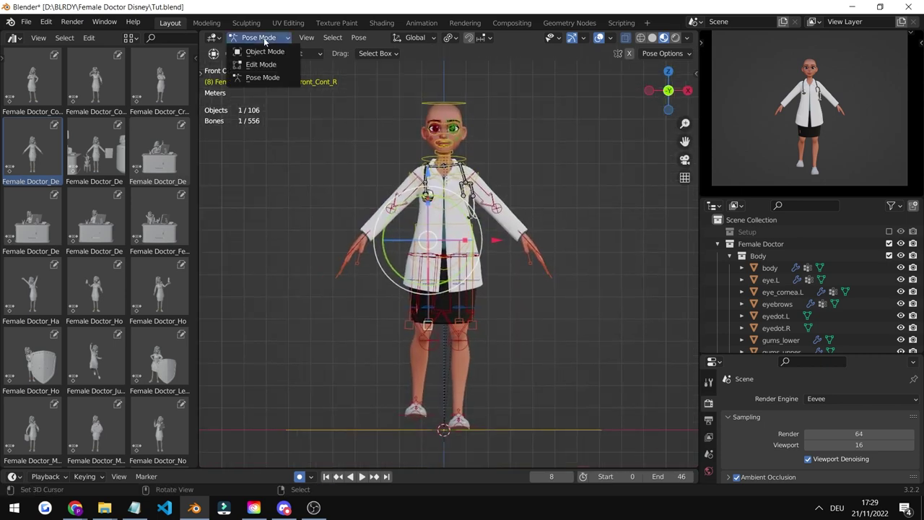
left_click(264, 52)
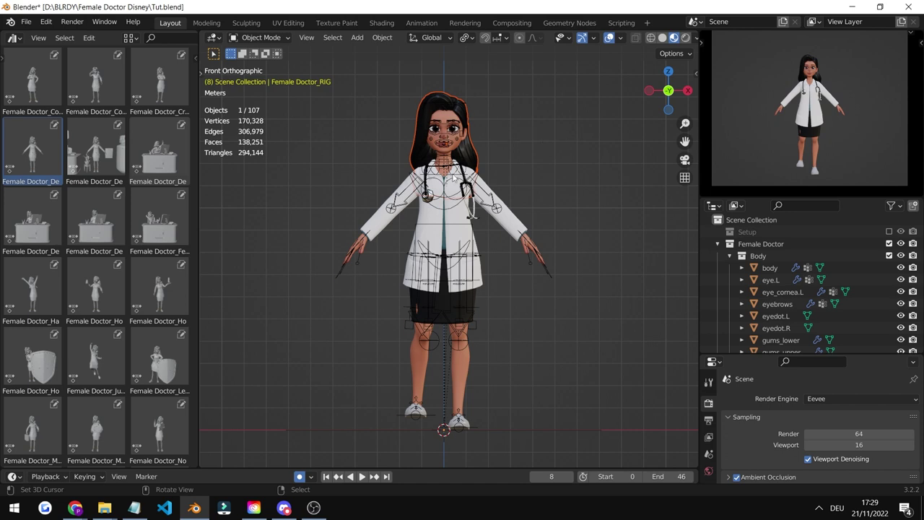
left_click(258, 38)
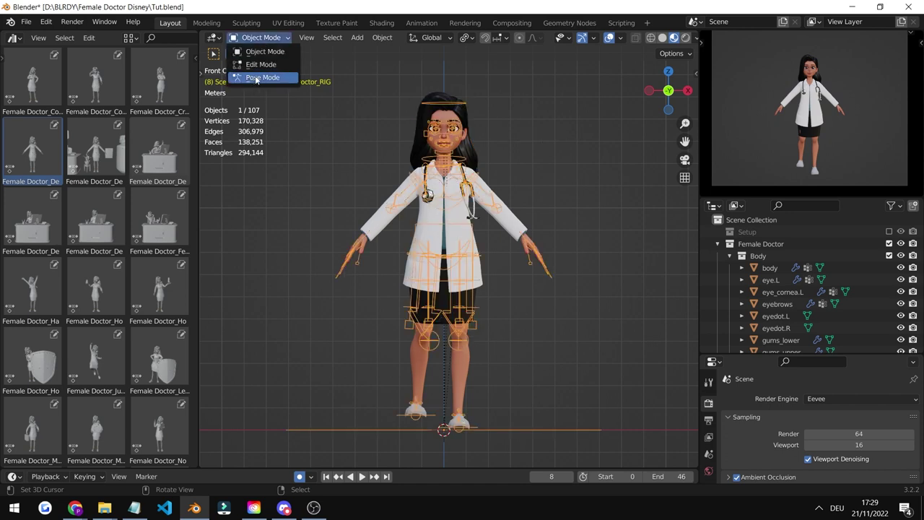
left_click(258, 78)
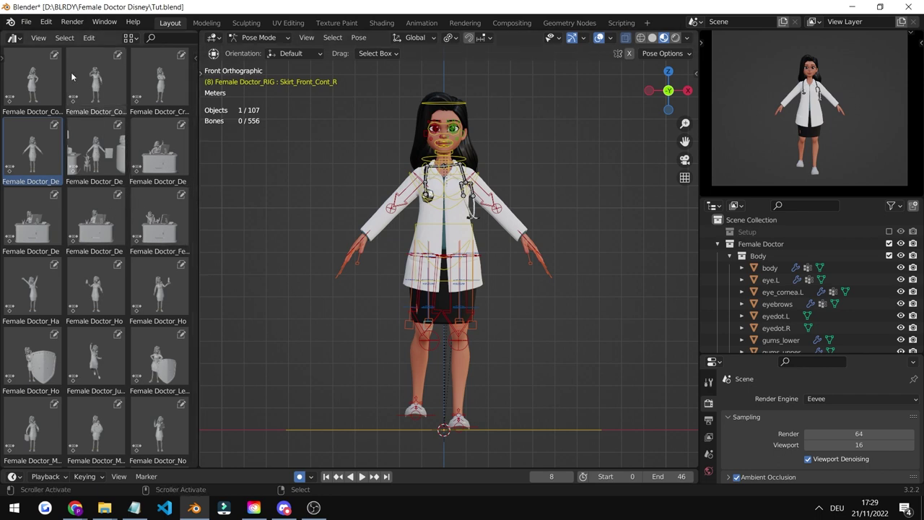
Apply the crossed-arms pose from the pose library and, with overlays hidden, the pose with feet up on the desk
double_click(159, 80)
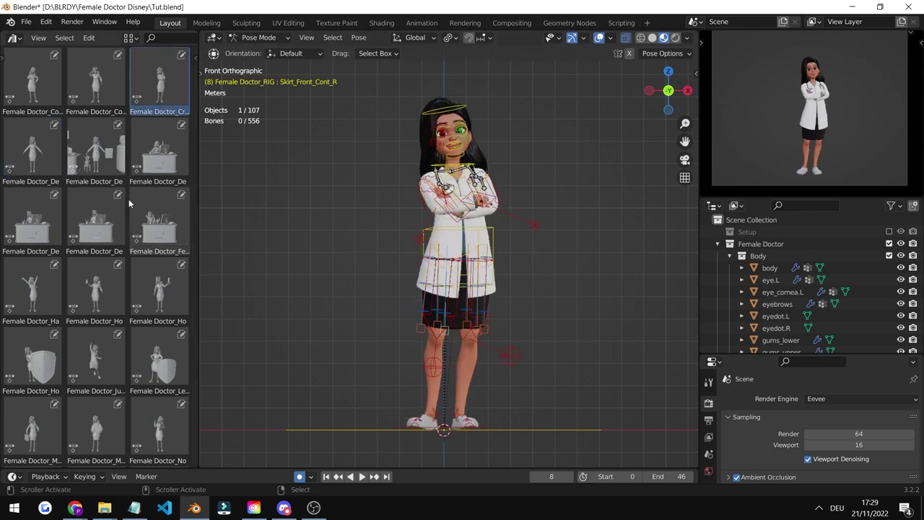
left_click(599, 37)
scroll(453, 141, "up", 5)
left_click(159, 238)
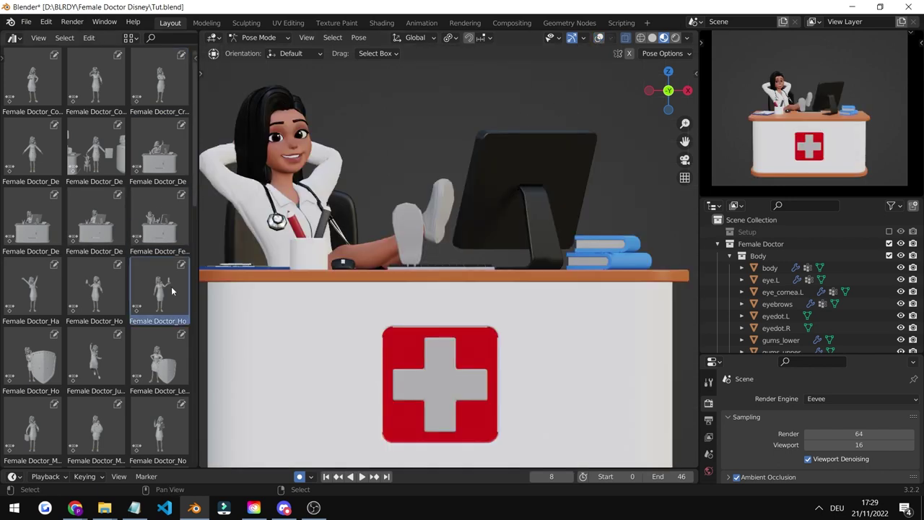
Apply in turn the library poses with the capsule, the leaned-on shield, the clipboard, the first-aid case and the shield held in front
double_click(171, 286)
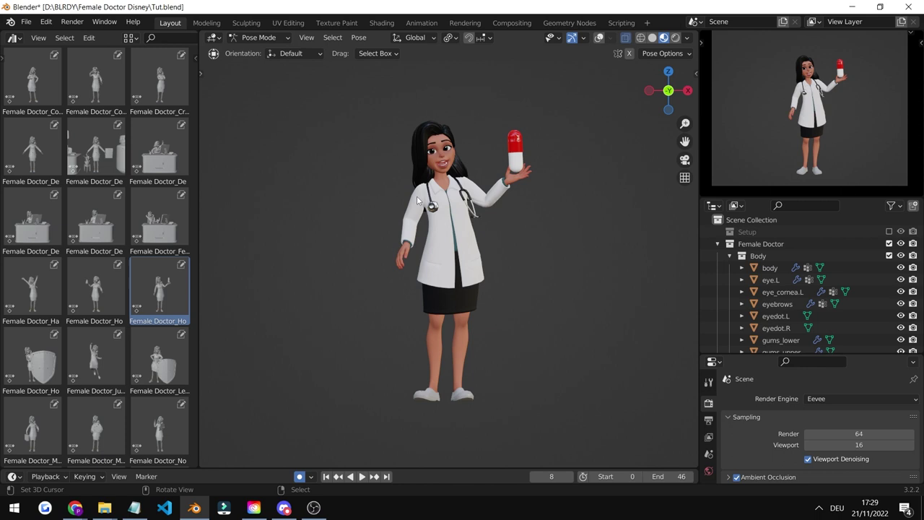
left_click(168, 350)
scroll(155, 361, "down", 2)
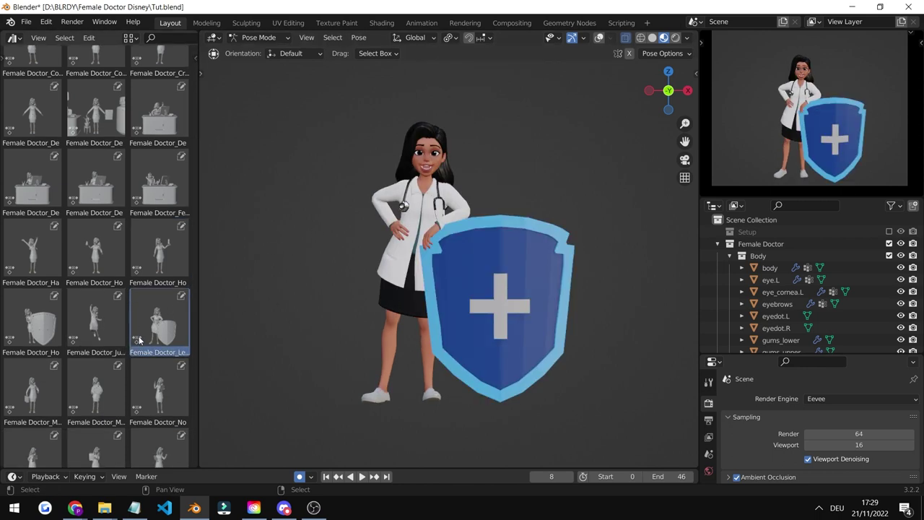
left_click(154, 370)
scroll(112, 333, "down", 2)
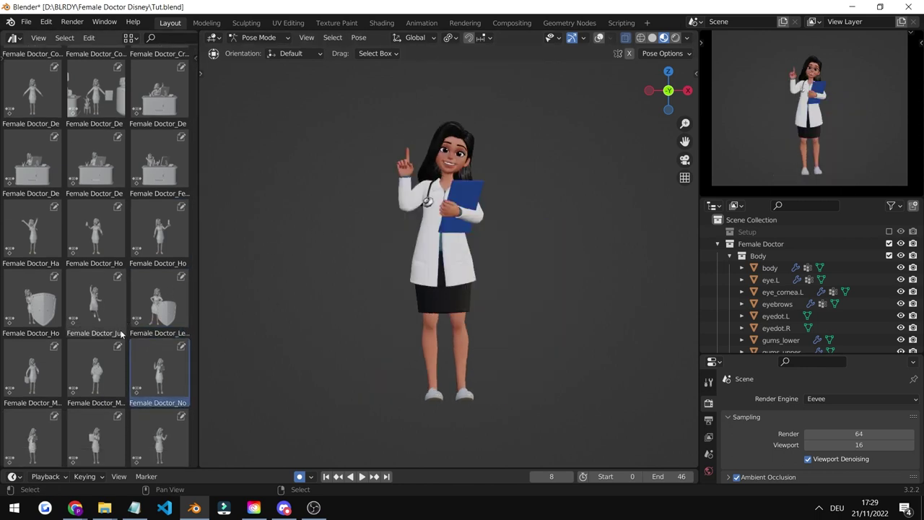
double_click(102, 316)
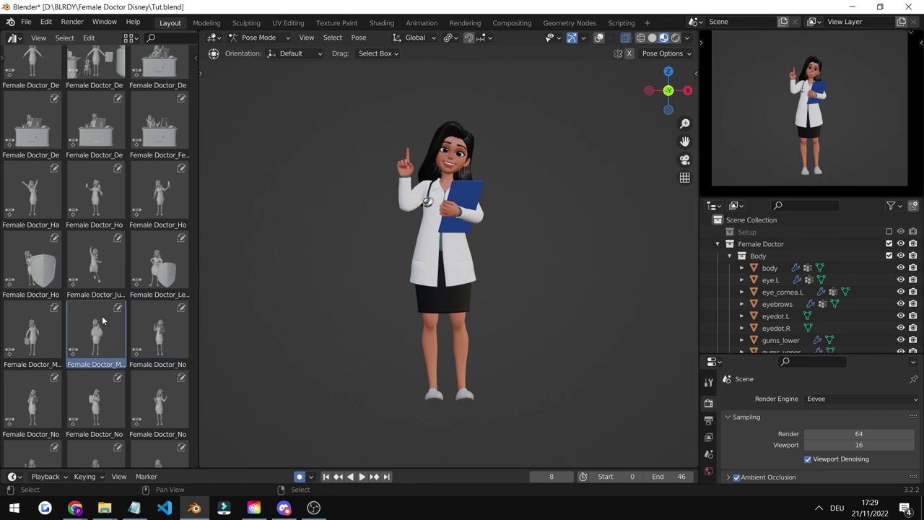
scroll(79, 288, "up", 2)
left_click(52, 309)
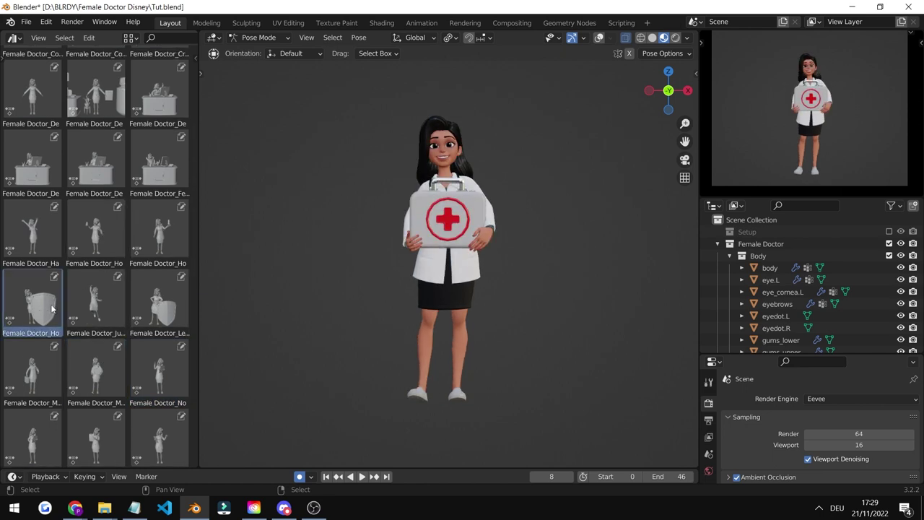
Show the overlays, select only the torso control, and apply the capsule pose and several desk poses to that bone alone
left_click(599, 37)
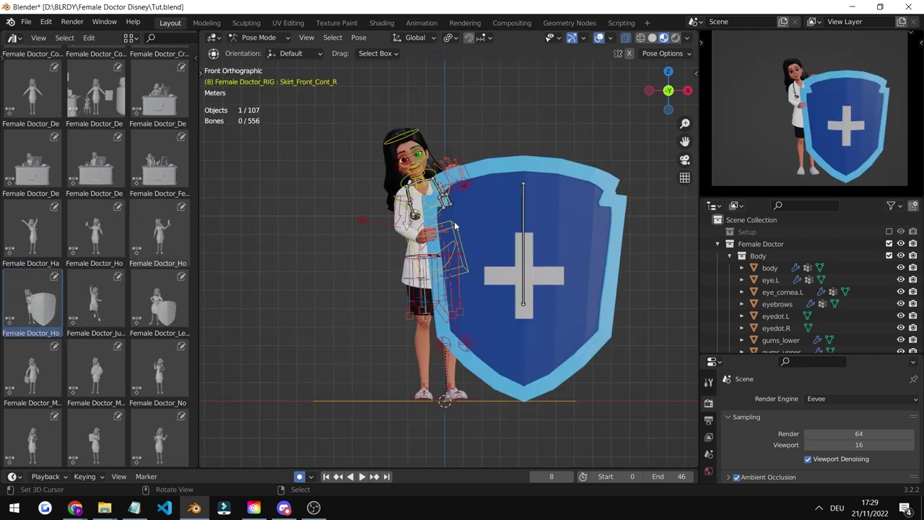
left_click(455, 226)
left_click(172, 229)
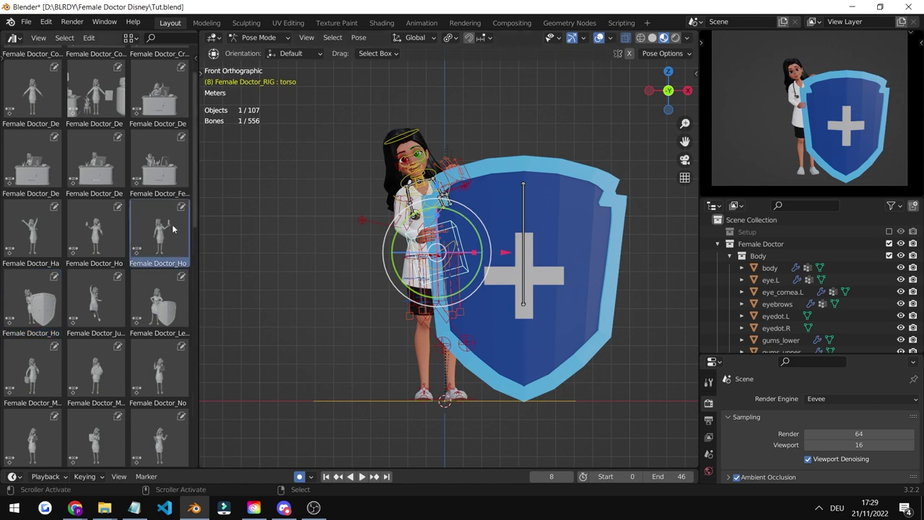
left_click(596, 39)
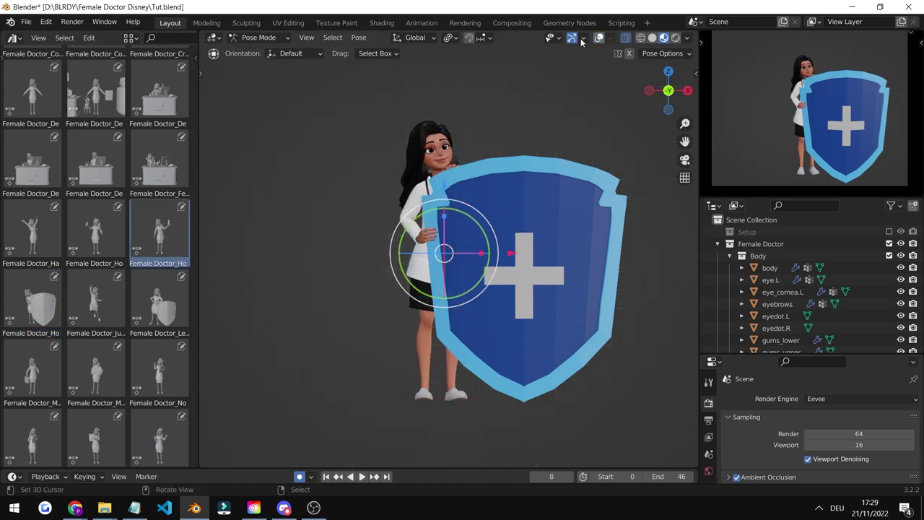
left_click(112, 156)
left_click(166, 178)
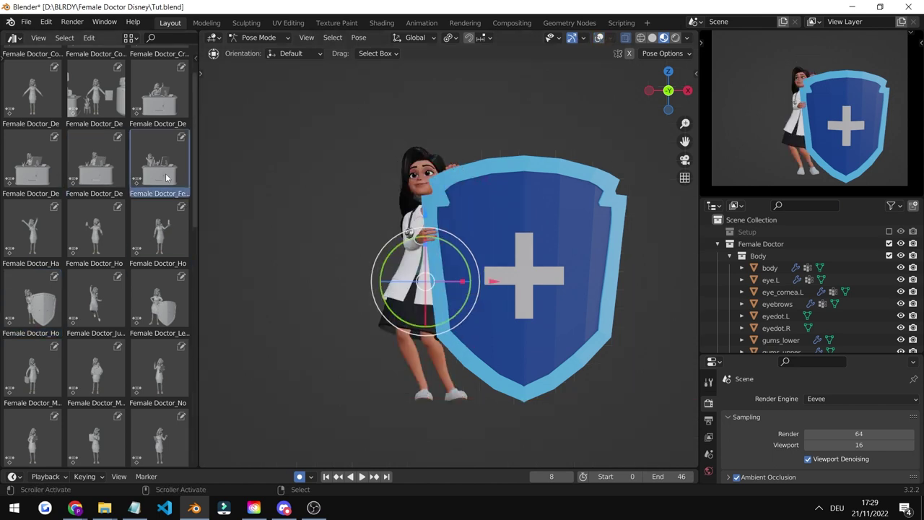
left_click(160, 108)
left_click(599, 38)
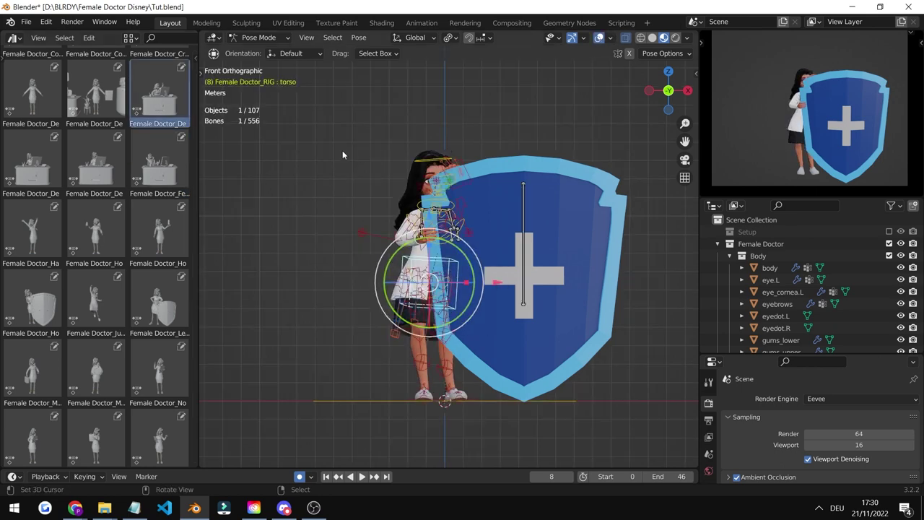
Try moving the torso control while the character stands behind the shield
left_click(318, 136)
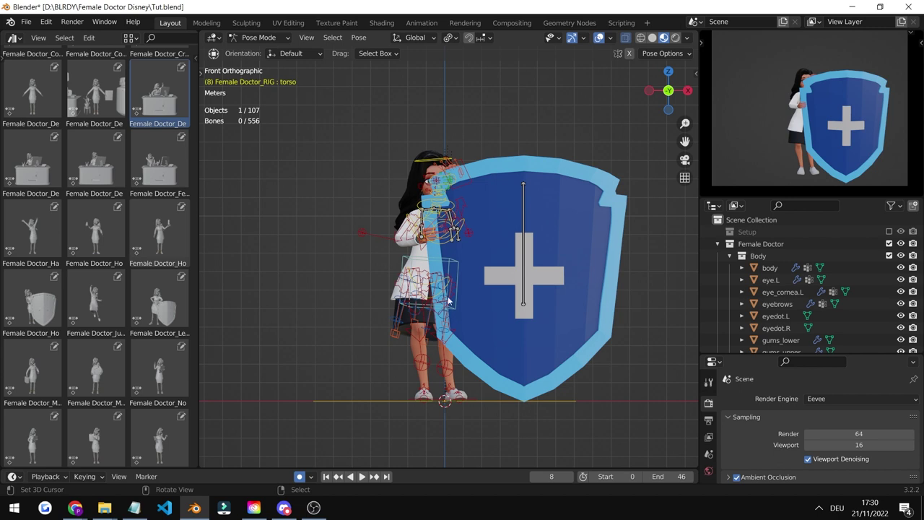
left_click(458, 267)
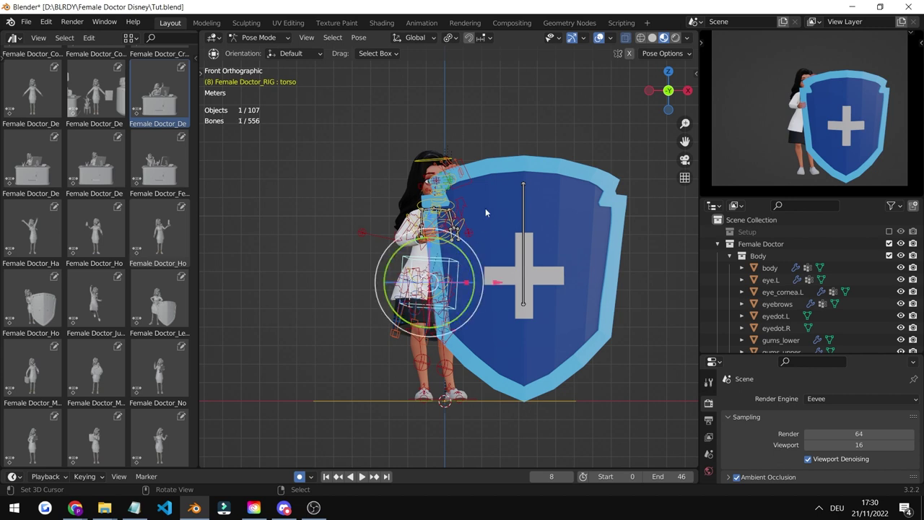
key("g")
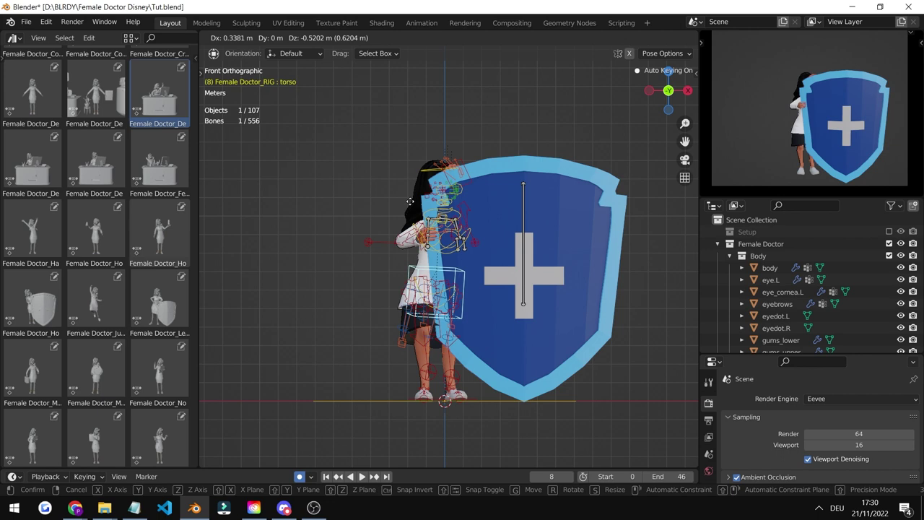
right_click(444, 239)
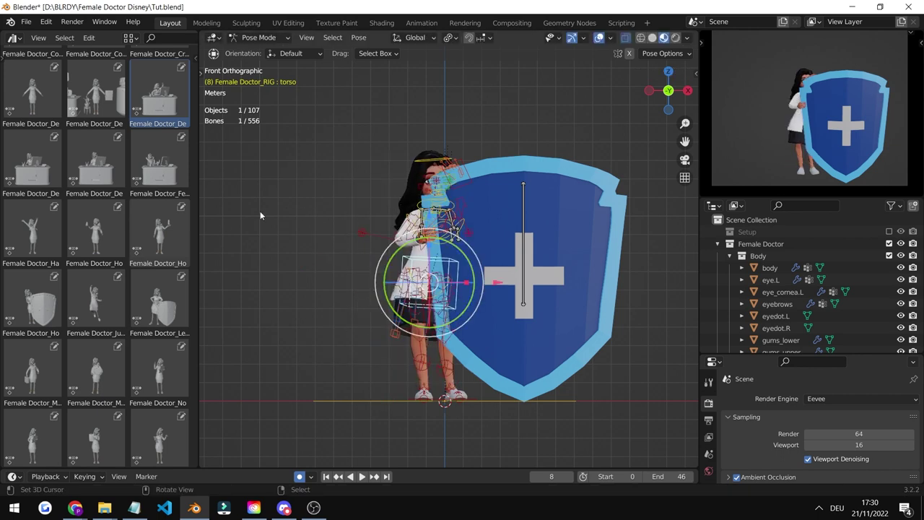
Deselect all bones and apply the full-body capsule pose, followed by the pose with the clipboard and raised finger
left_click(335, 161)
double_click(155, 230)
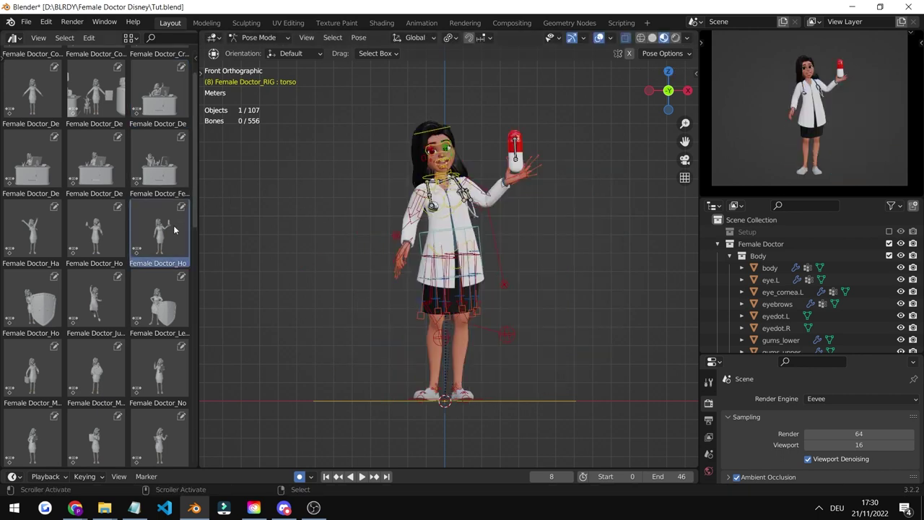
left_click(160, 372)
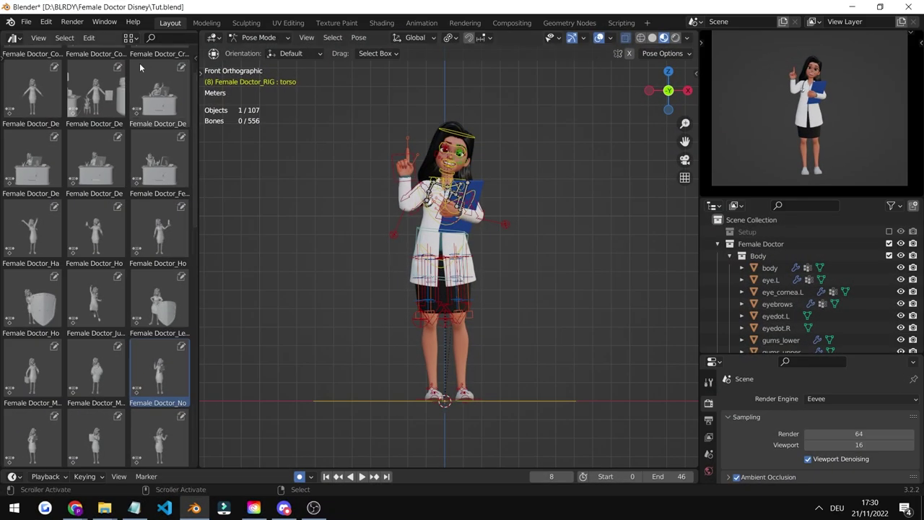
Set the scene's render engine to Cycles
scroll(518, 148, "up", 1)
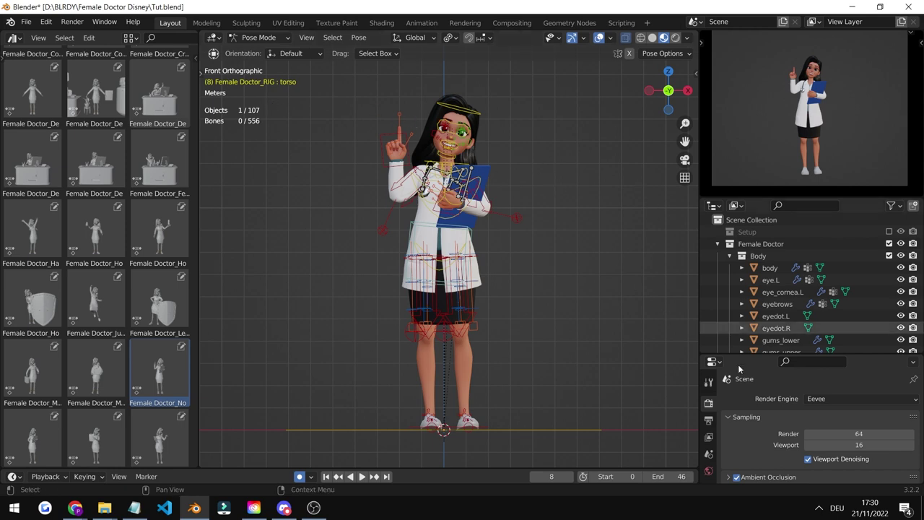
left_click(709, 420)
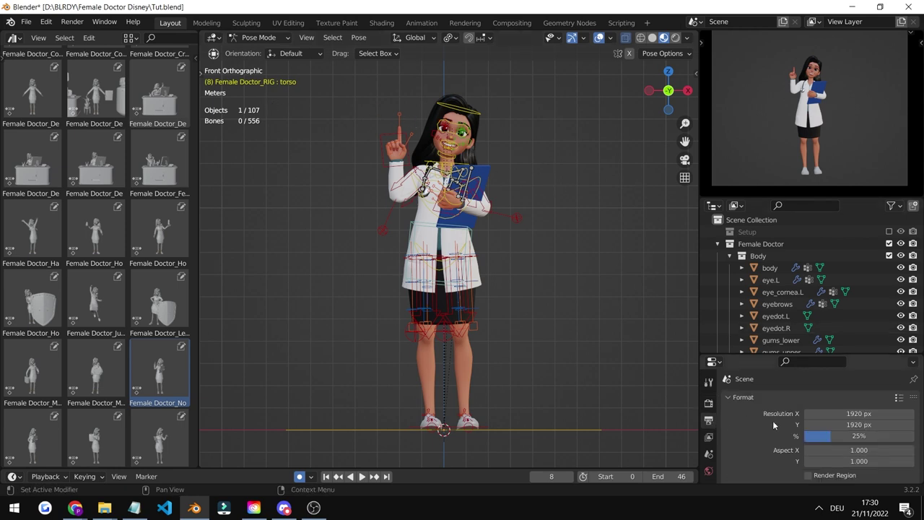
left_click(708, 403)
left_click(847, 400)
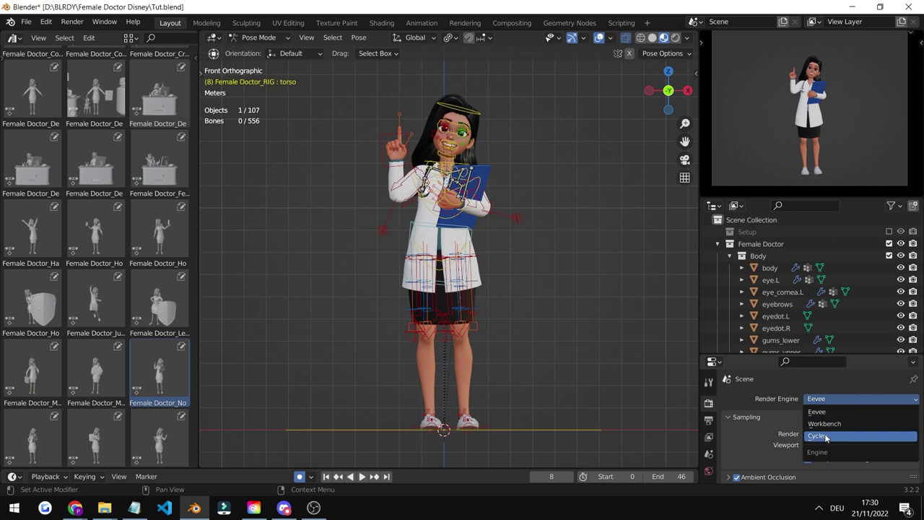
left_click(825, 436)
Check the output resolution settings and the Cycles render devices in the system preferences
left_click(709, 419)
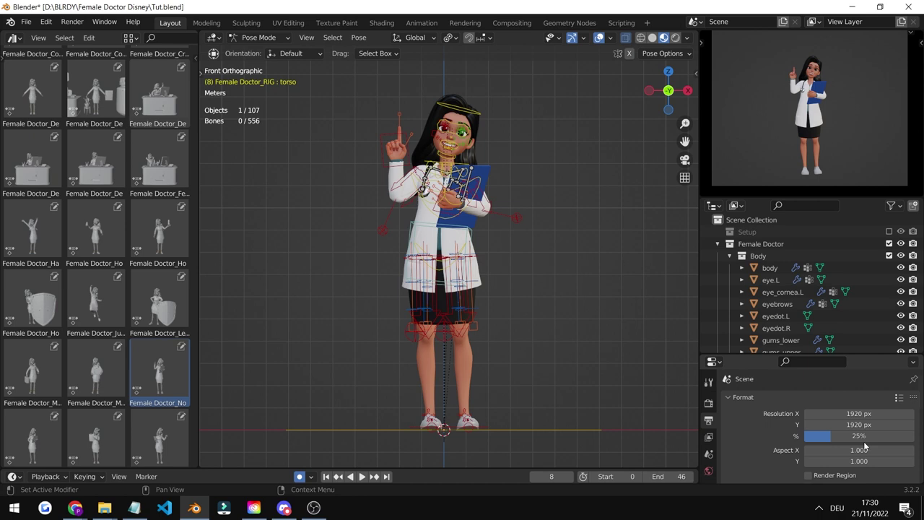
scroll(864, 440, "down", 1)
scroll(860, 439, "up", 1)
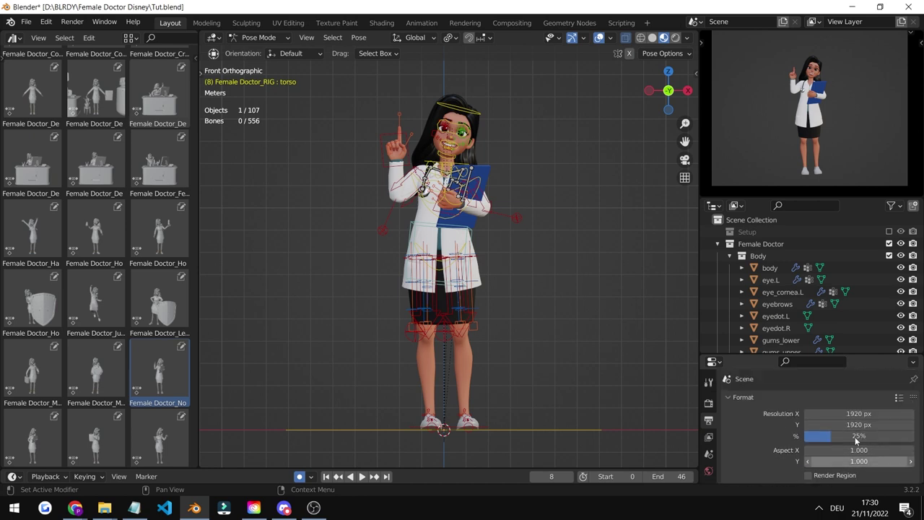
left_click(709, 403)
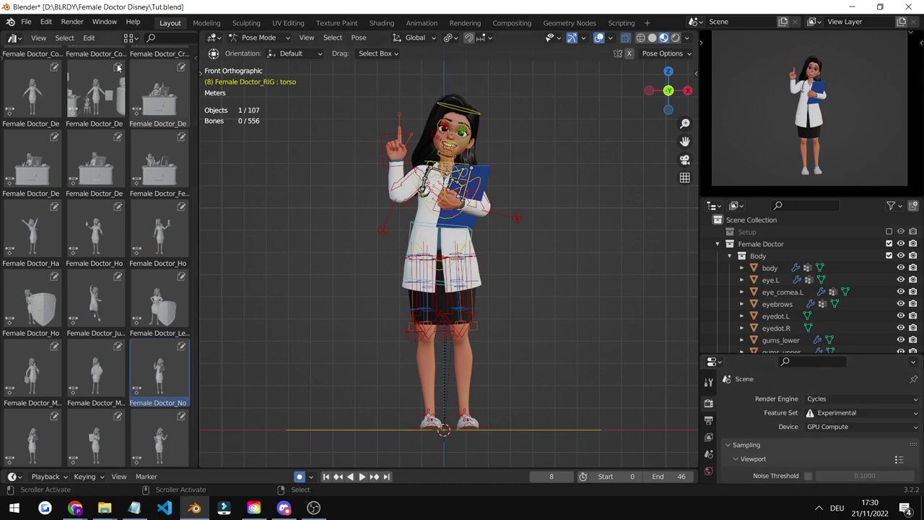
left_click(46, 22)
left_click(72, 193)
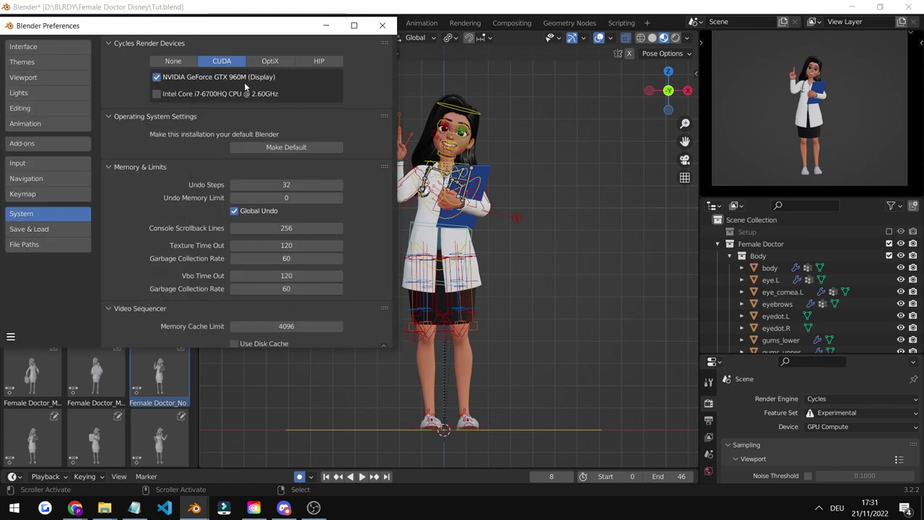
left_click(382, 25)
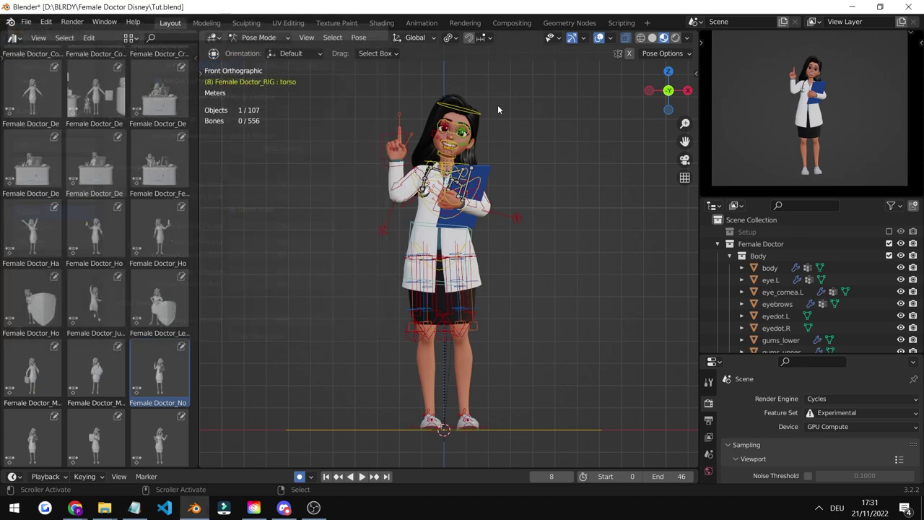
Switch to Object Mode and select the character's rig, keeping the overlays shown
left_click(258, 37)
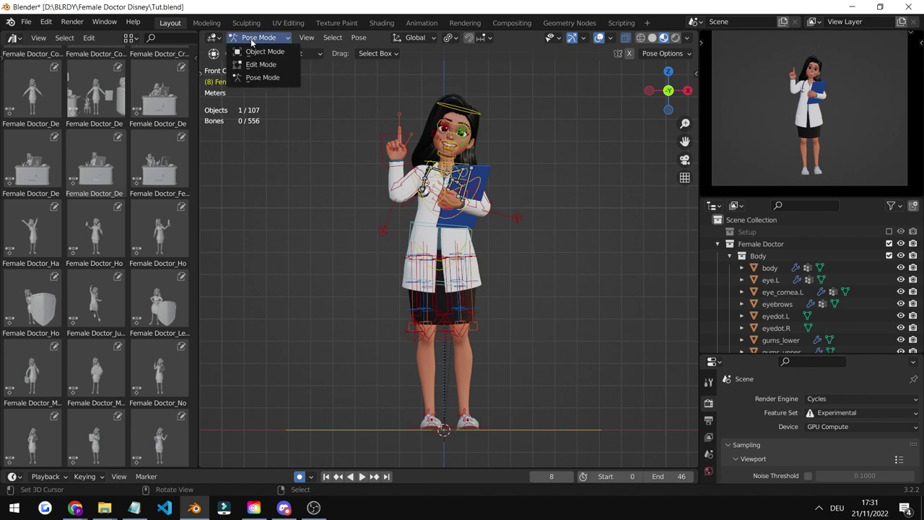
key("Return")
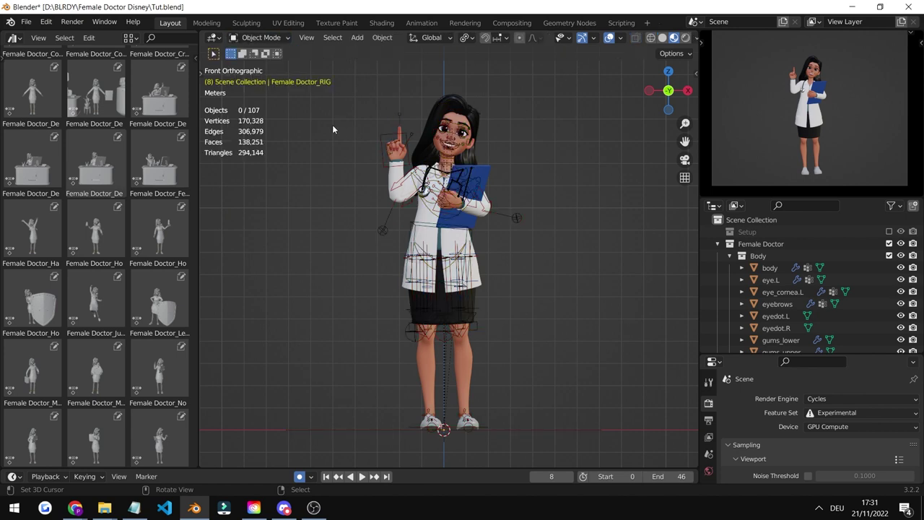
left_click(448, 145)
left_click(608, 38)
left_click(608, 39)
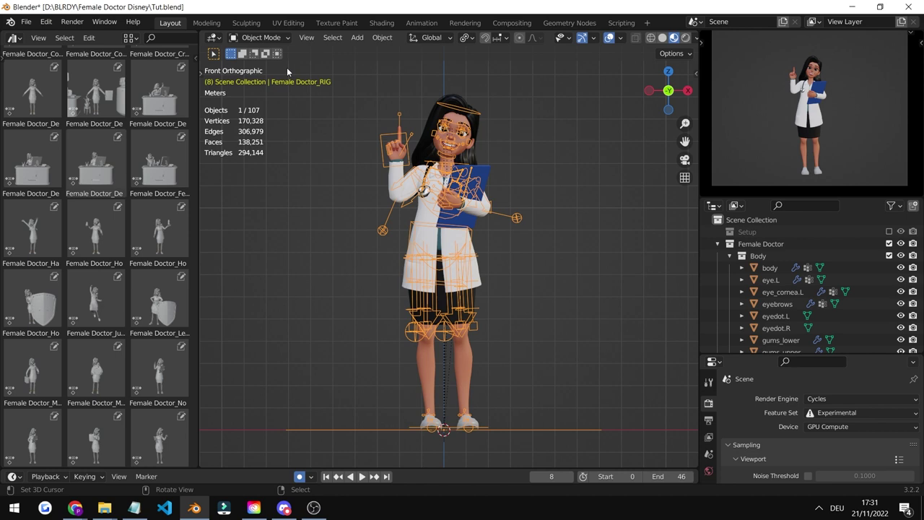
Render the current frame as an image and enlarge the render window to show the whole figure
left_click(72, 22)
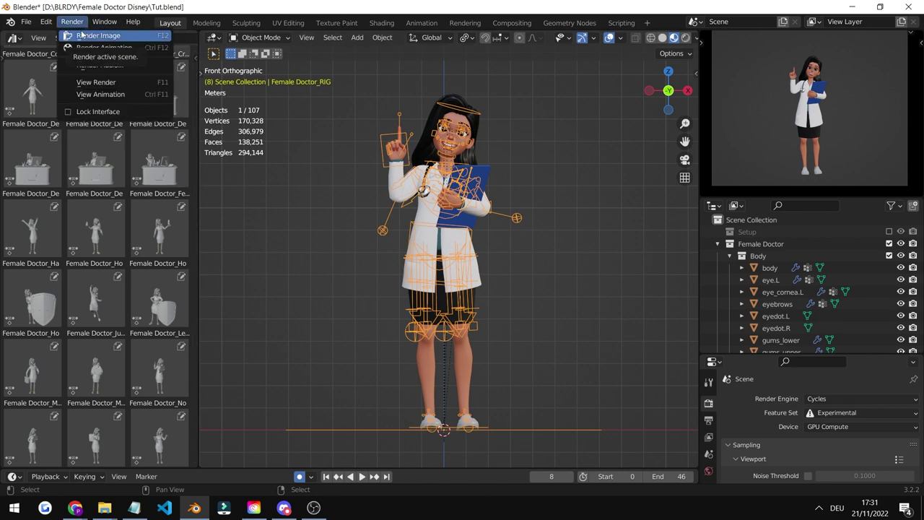
left_click(83, 36)
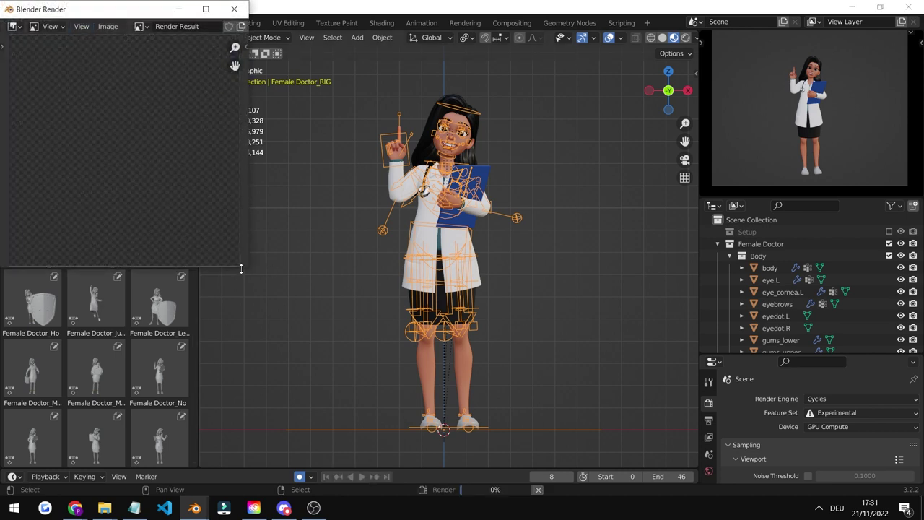
left_click_drag(243, 268, 344, 354)
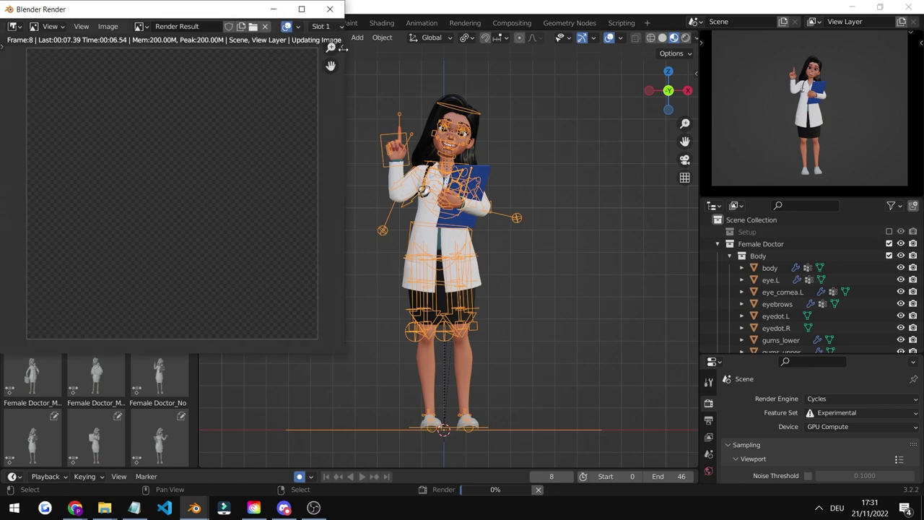
left_click_drag(345, 136, 426, 130)
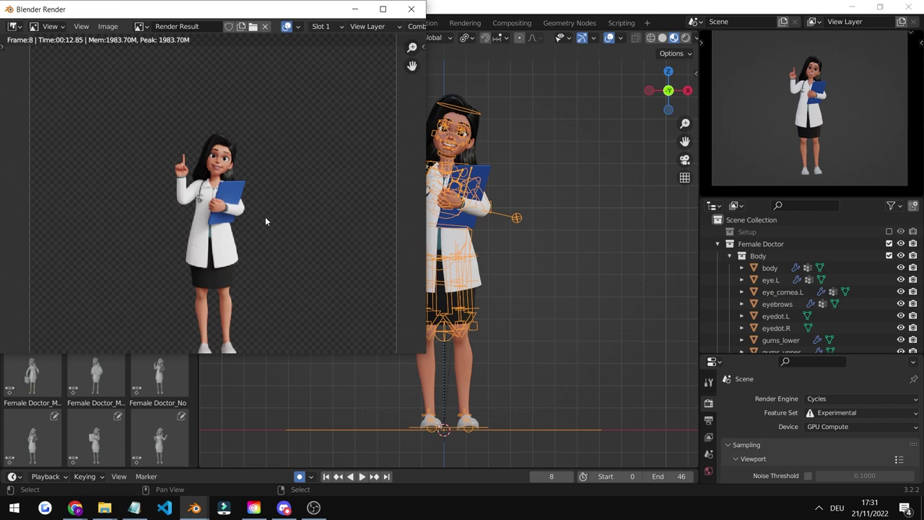
scroll(265, 216, "down", 1)
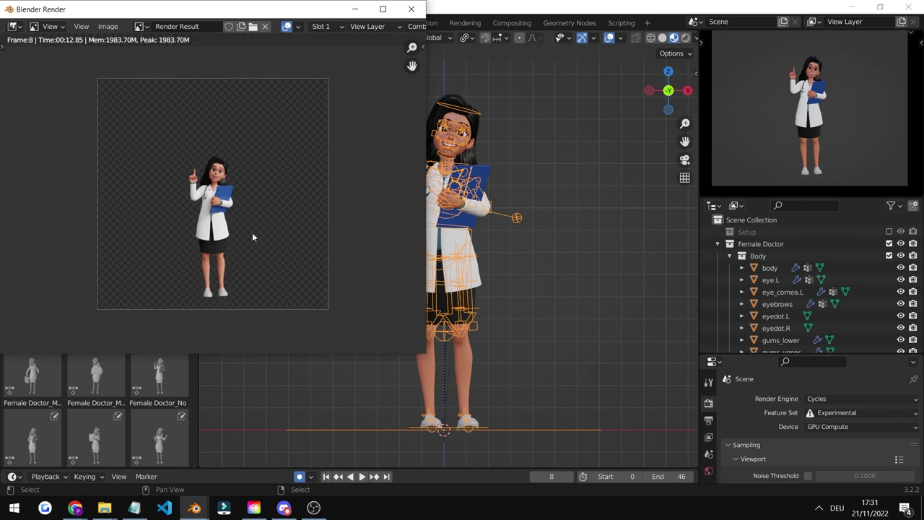
Open the save dialog for the rendered image and set the PNG colour channels to RGBA
left_click(106, 27)
left_click(119, 113)
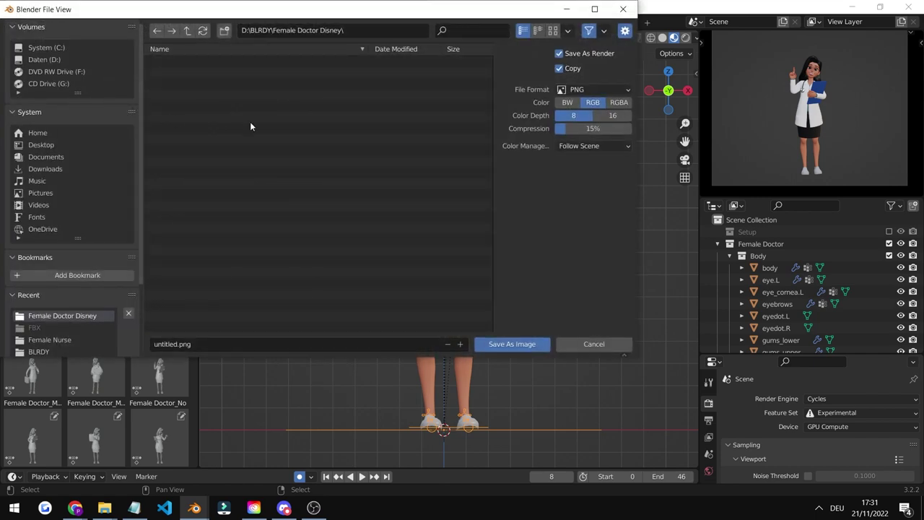
left_click(618, 104)
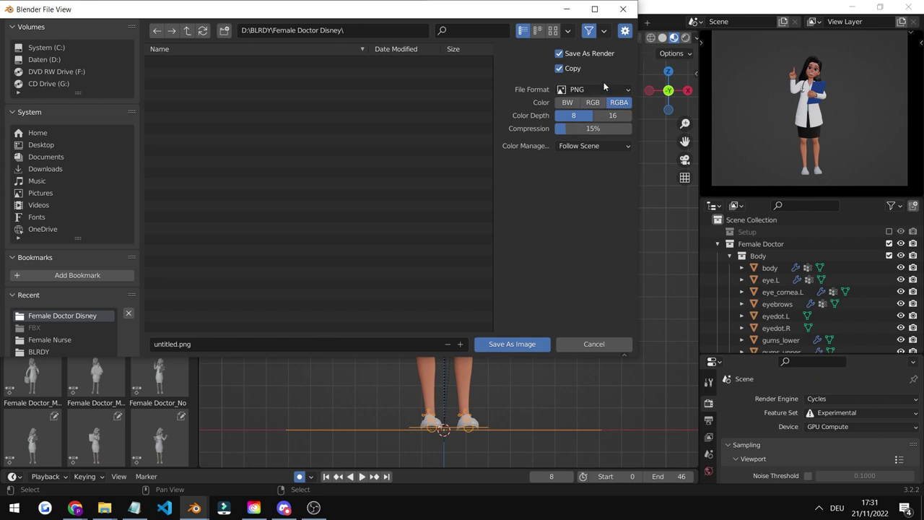
left_click(598, 104)
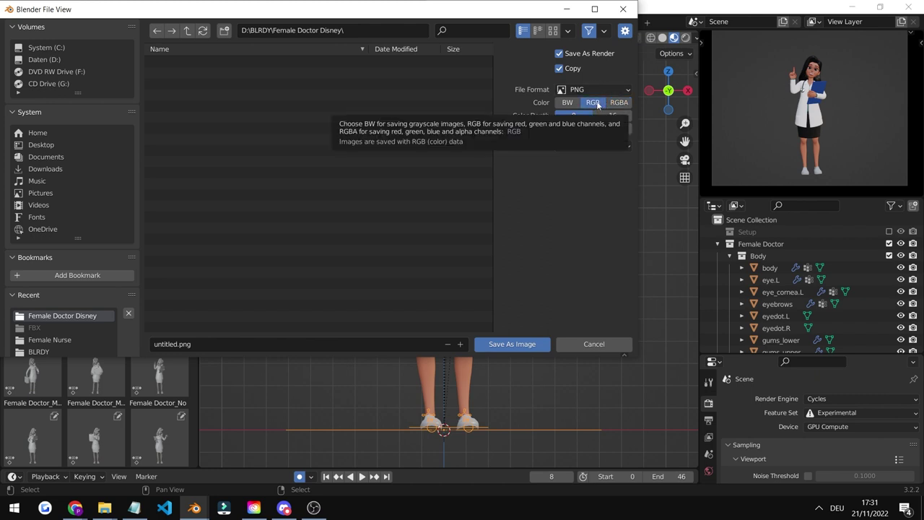
left_click(619, 104)
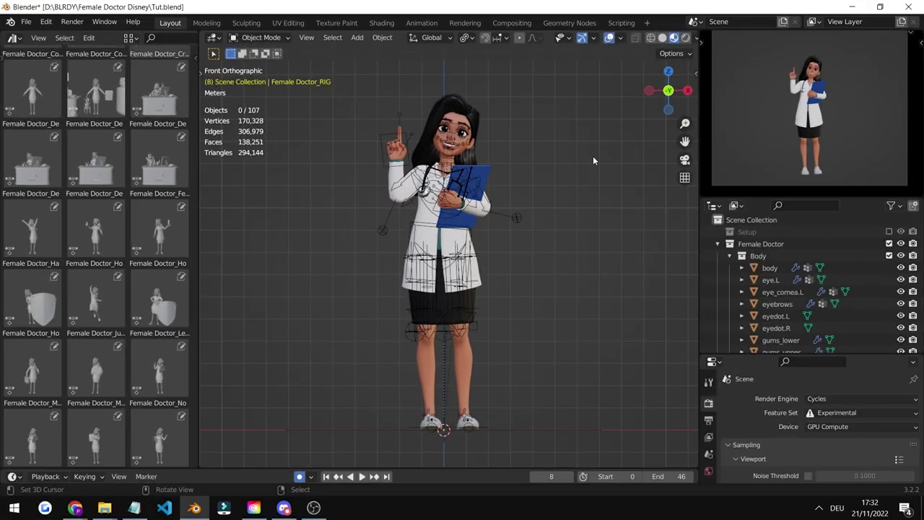
Select the character's rig, switch it to Pose Mode and apply the library default pose that includes the props
left_click(450, 182)
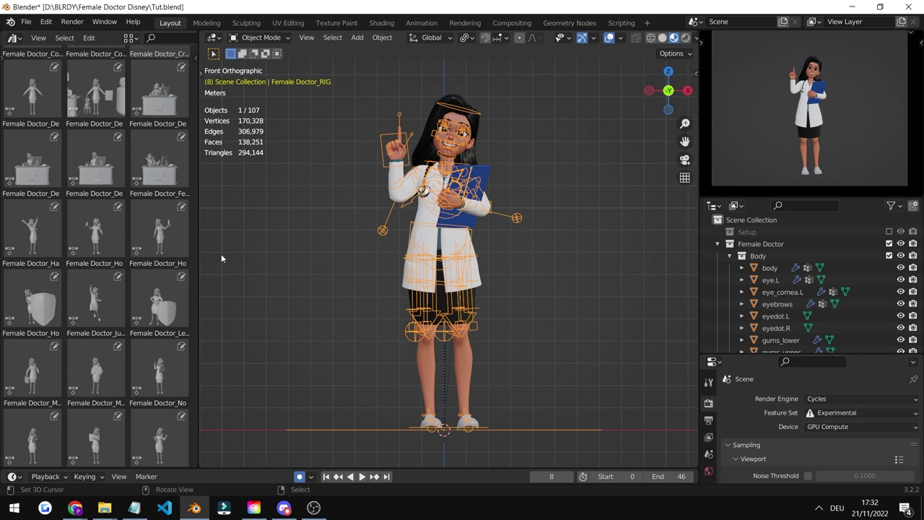
scroll(147, 98, "up", 2)
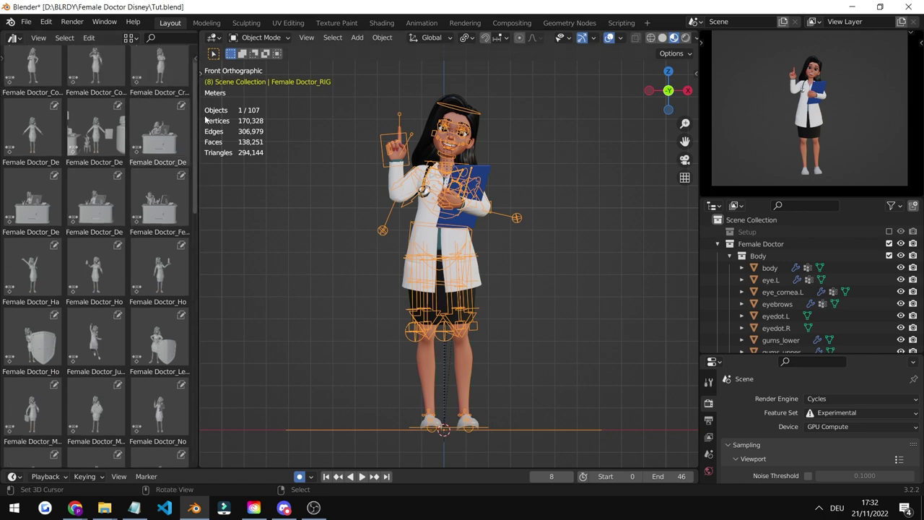
left_click(261, 38)
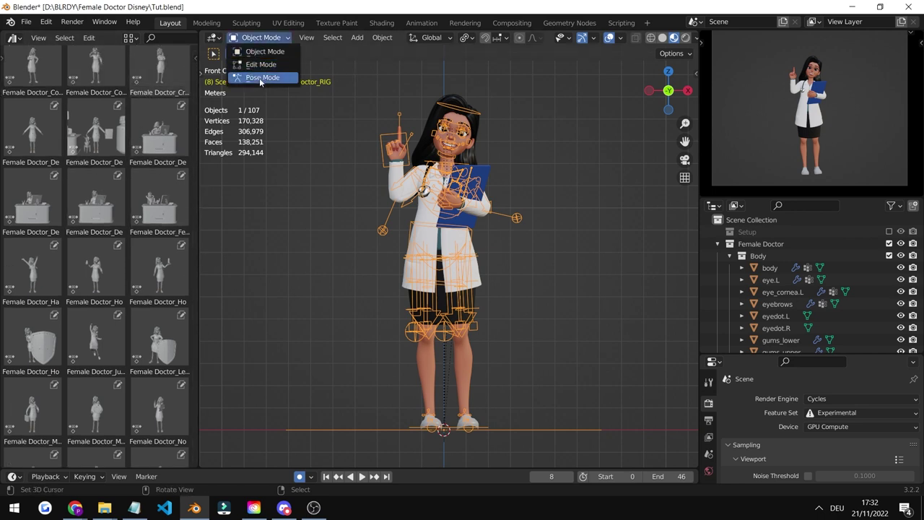
left_click(261, 78)
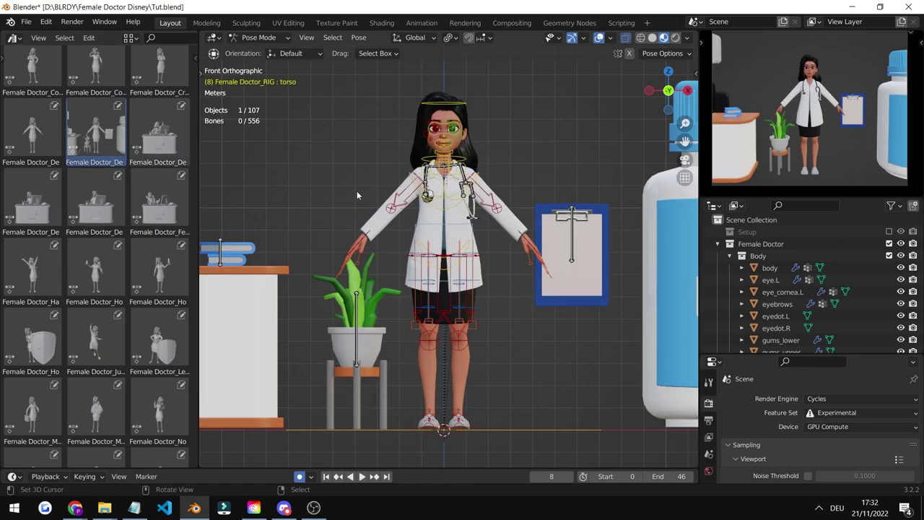
scroll(357, 191, "down", 3)
scroll(455, 157, "up", 2)
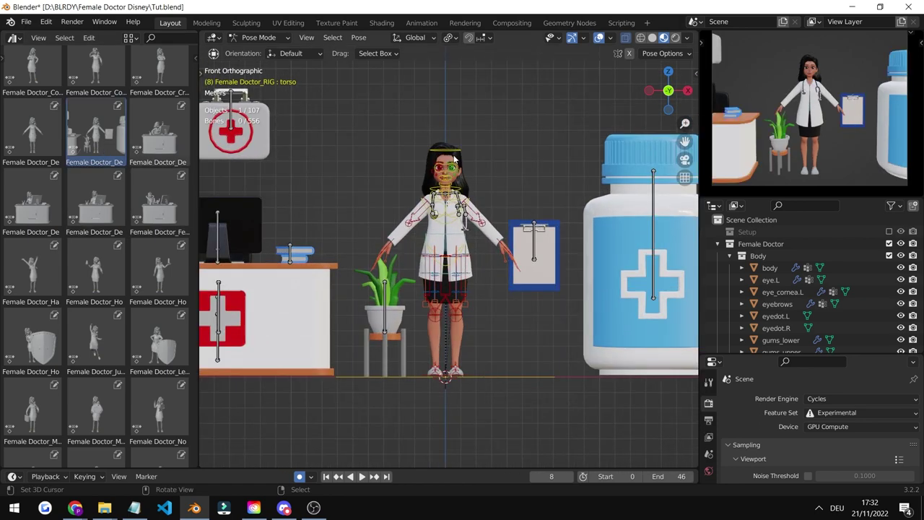
Switch to Object Mode, remove the hair mesh from view and undo the removal
left_click(258, 37)
key("Return")
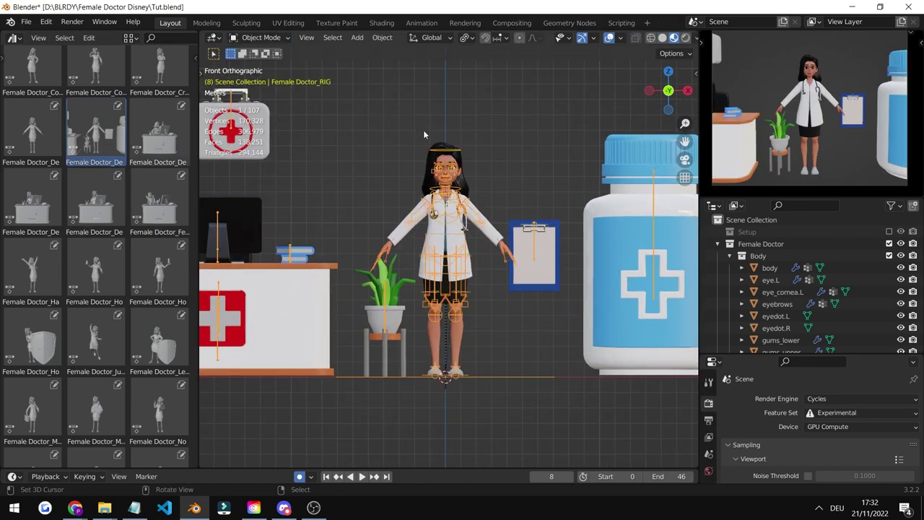
left_click(432, 160)
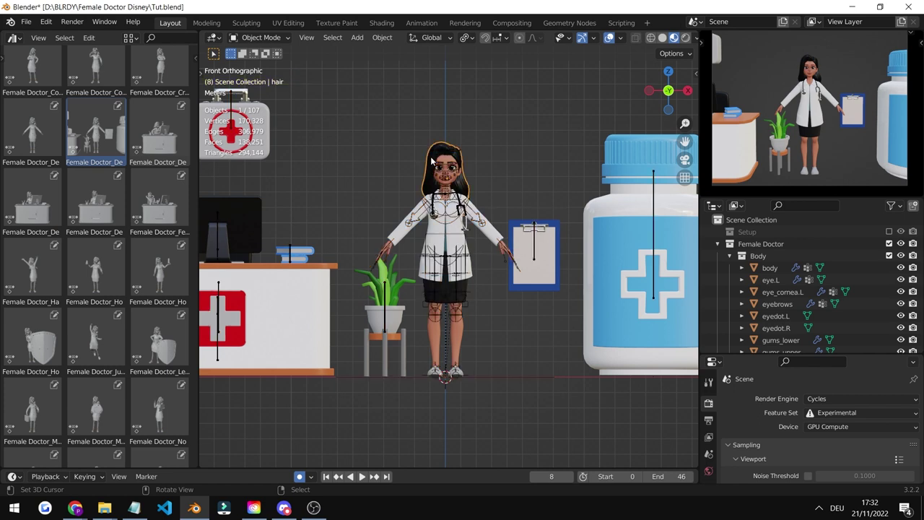
key("Delete")
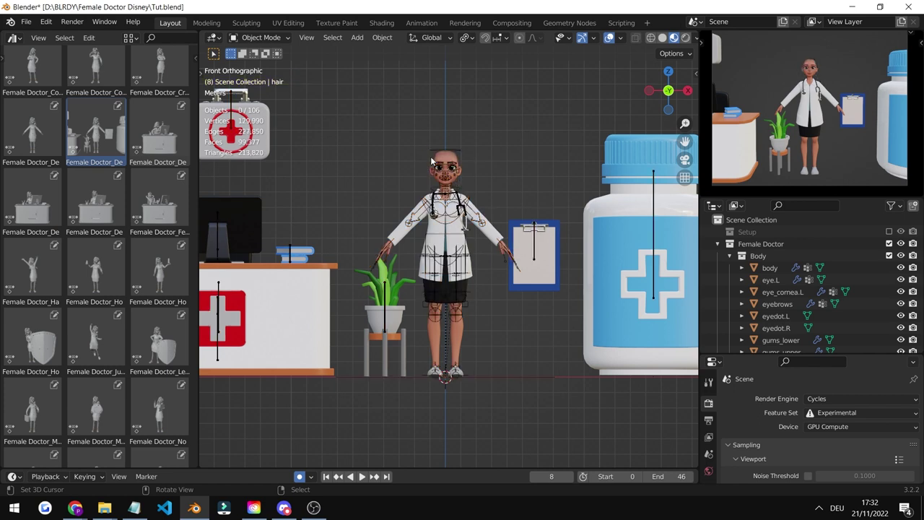
key("ctrl+z")
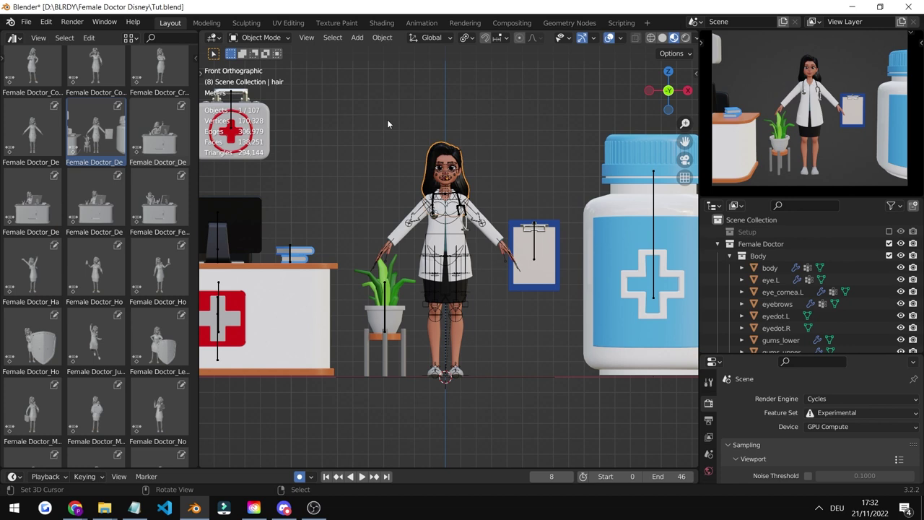
Select the character's rig and switch it to Pose Mode
left_click(264, 39)
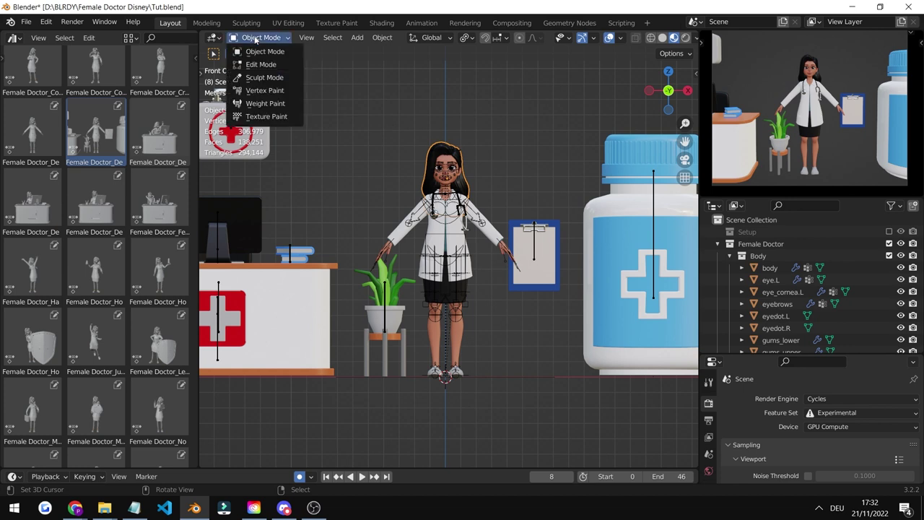
left_click(453, 201)
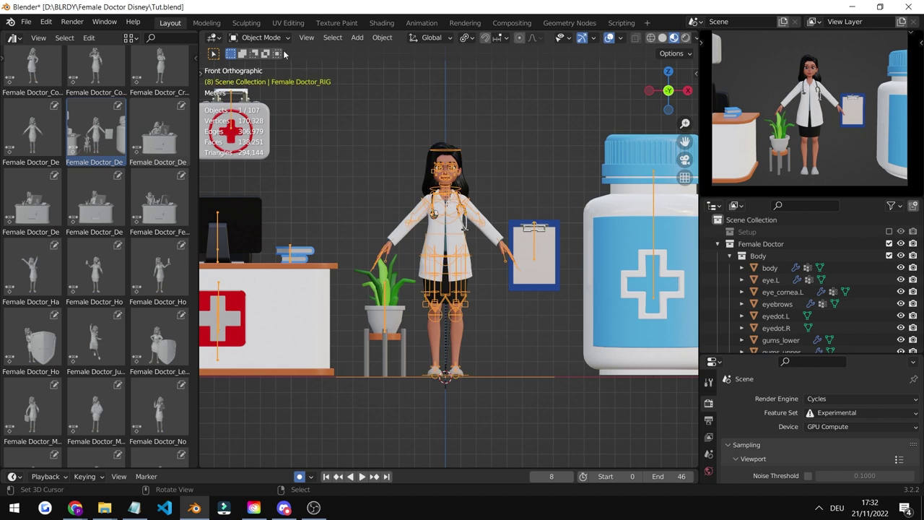
left_click(262, 37)
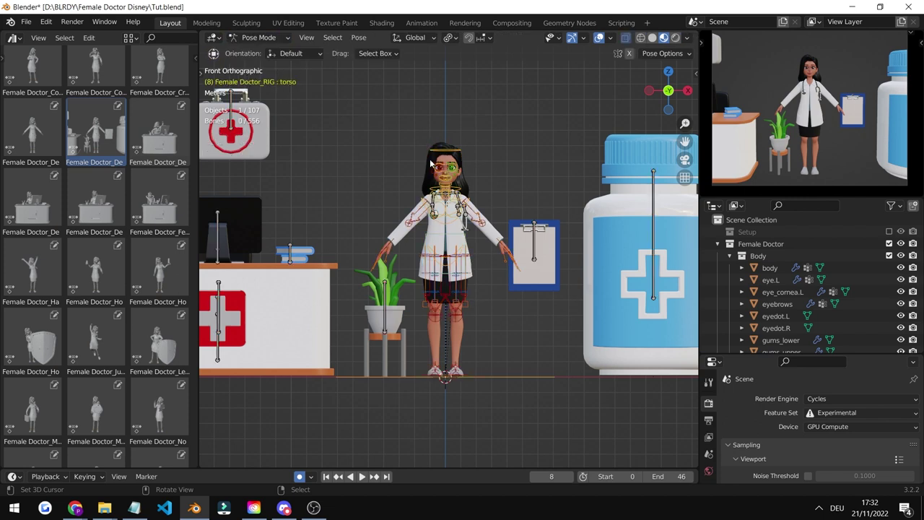
Return to Object Mode and hide the character's hair mesh
left_click(246, 37)
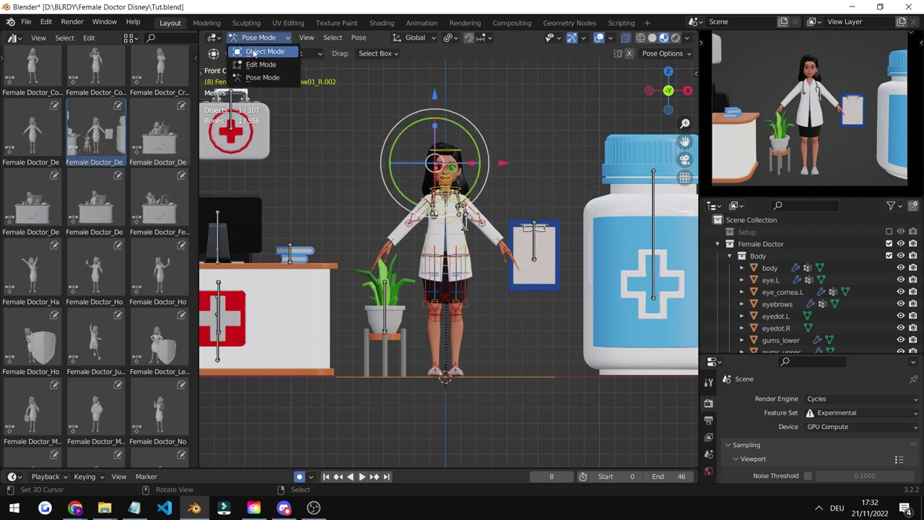
right_click(430, 166)
key("h")
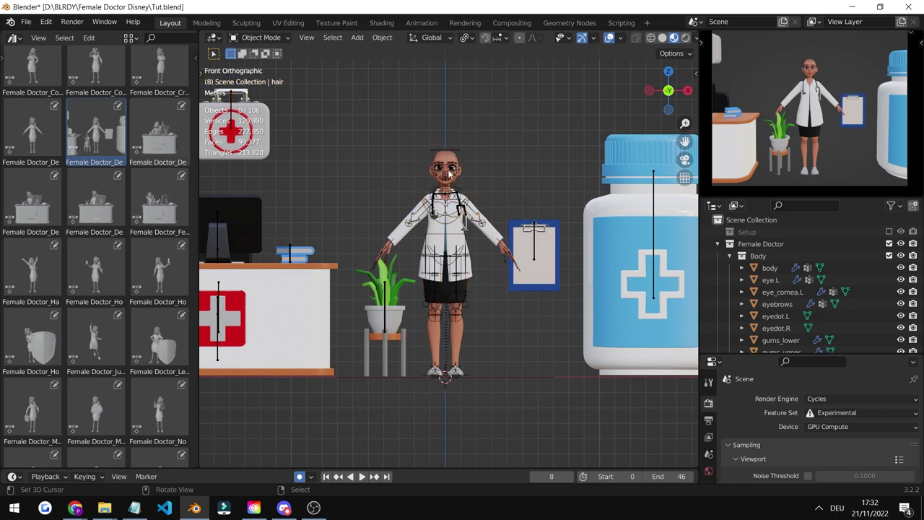
Select the rig of the hairless character and put it back into Pose Mode
left_click(260, 37)
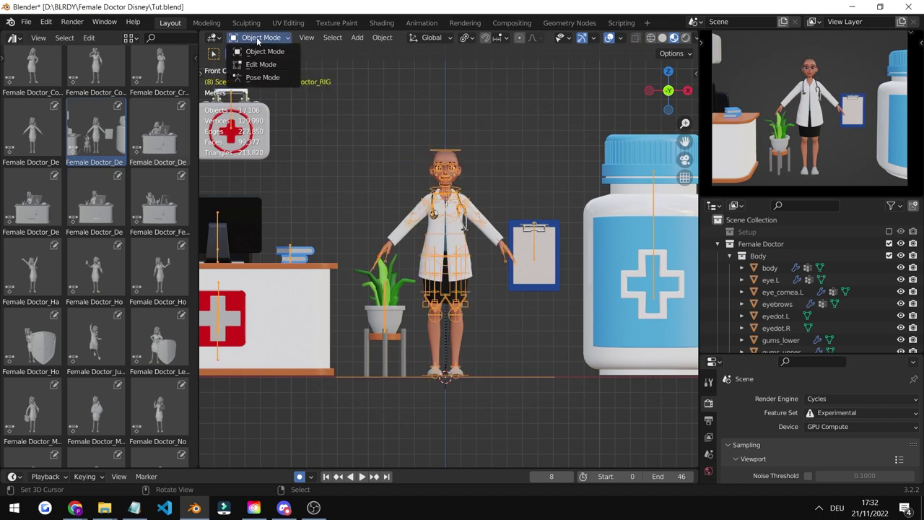
left_click(269, 84)
scroll(527, 130, "down", 3)
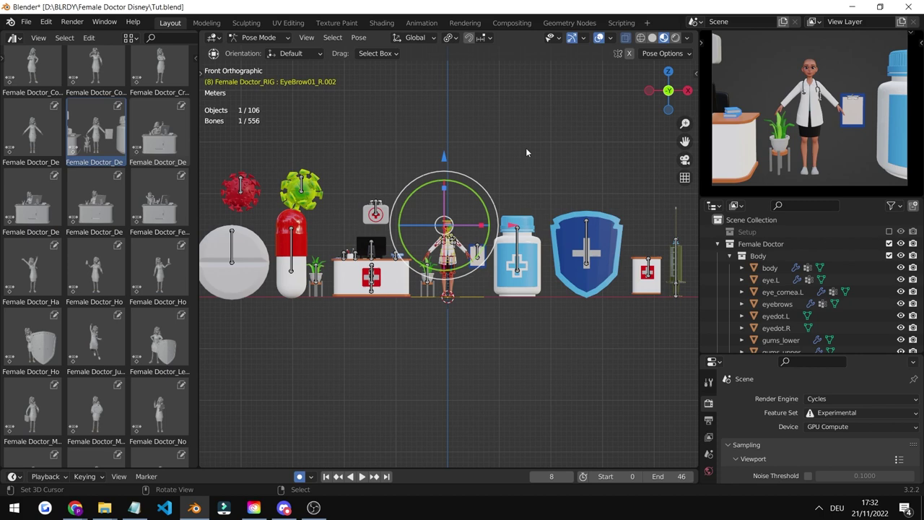
scroll(516, 170, "up", 6)
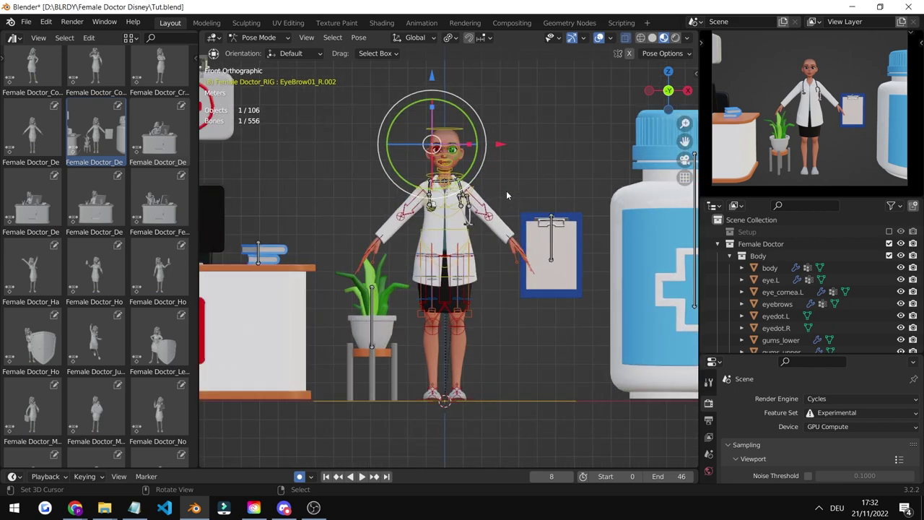
scroll(506, 190, "down", 4)
scroll(508, 203, "down", 1)
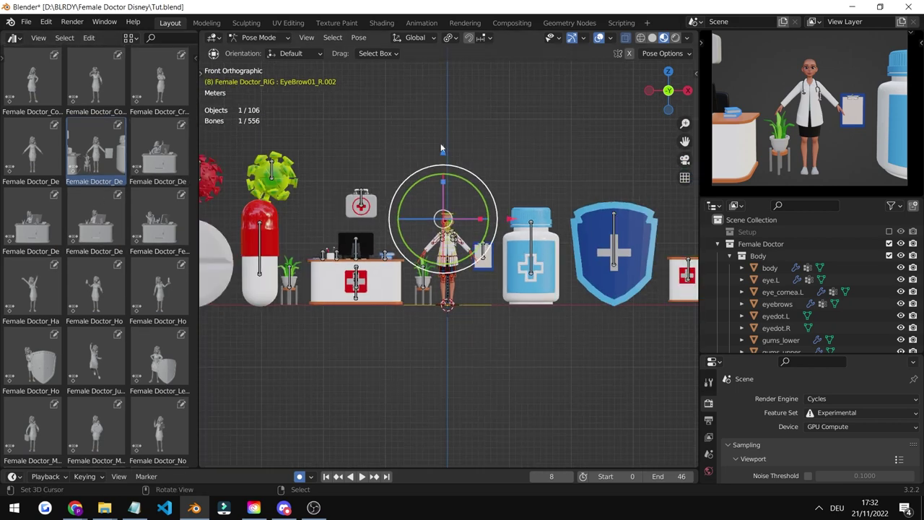
Clear the bone selection and apply the library default pose without props
right_click(420, 127)
double_click(47, 144)
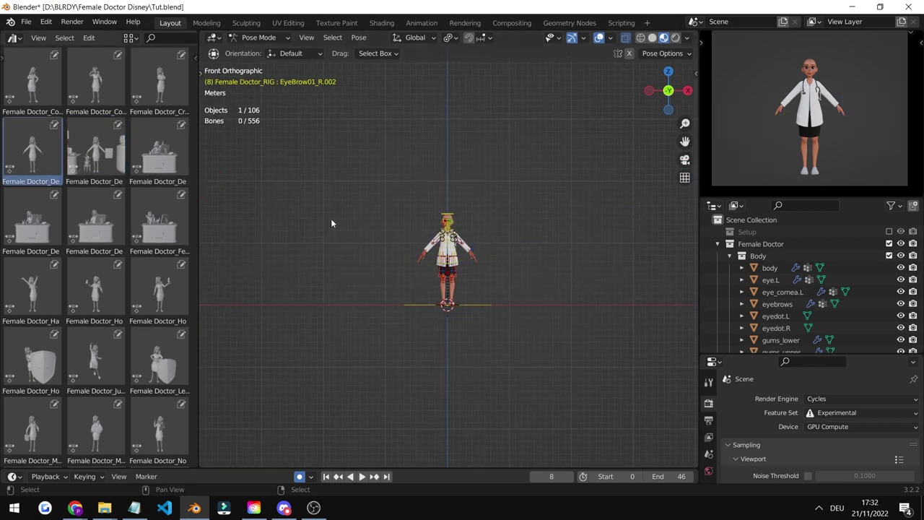
scroll(445, 250, "up", 6)
scroll(445, 252, "up", 1)
middle_click_drag(490, 249, 406, 268)
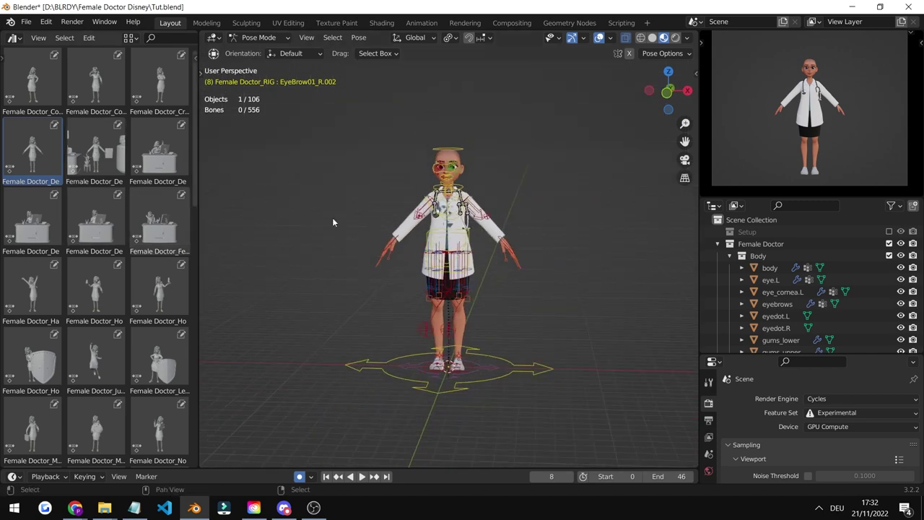
scroll(332, 221, "down", 2)
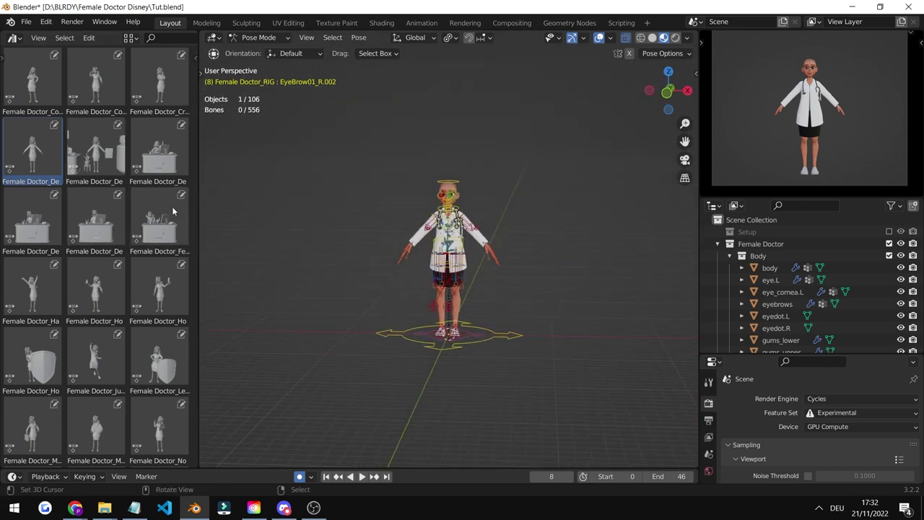
Apply the library default pose with props and frame the whole row of props around the doctor
left_click(82, 162)
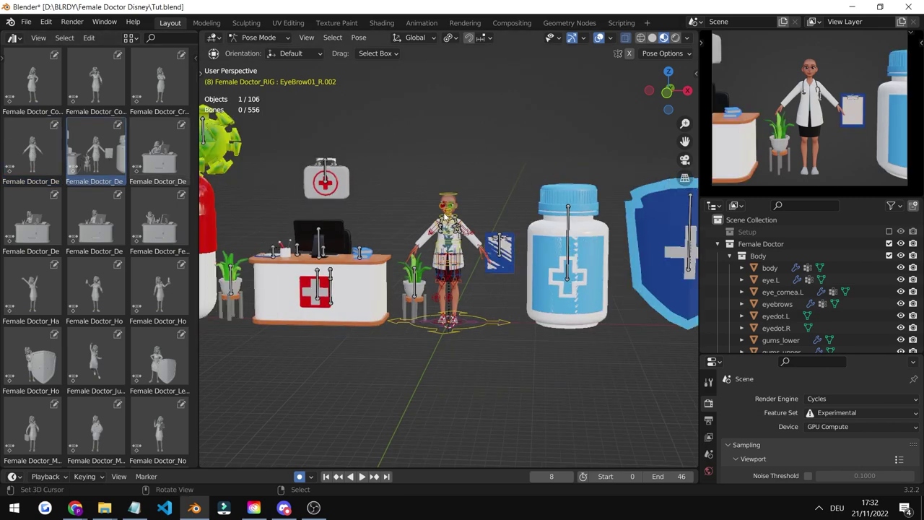
scroll(424, 205, "down", 4)
middle_click_drag(423, 205, 493, 201, "shift")
middle_click_drag(442, 185, 417, 175, "shift")
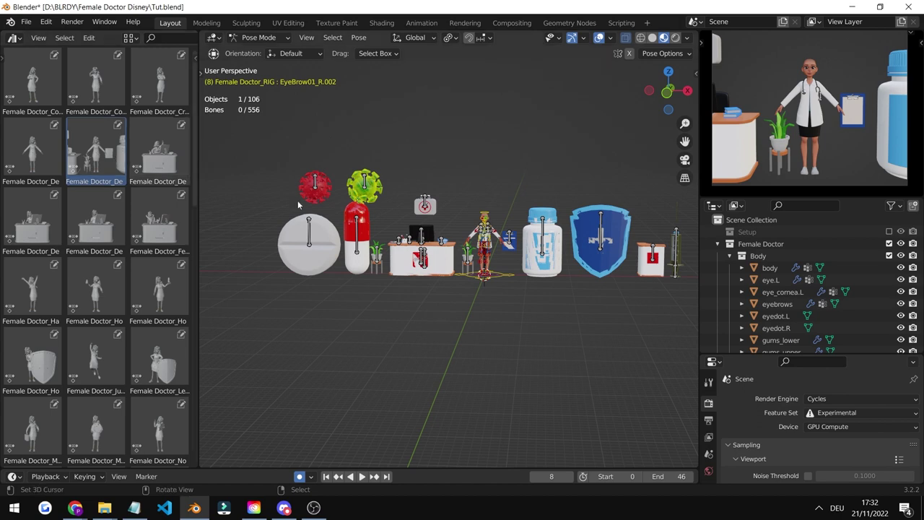
middle_click_drag(379, 217, 436, 225, "shift")
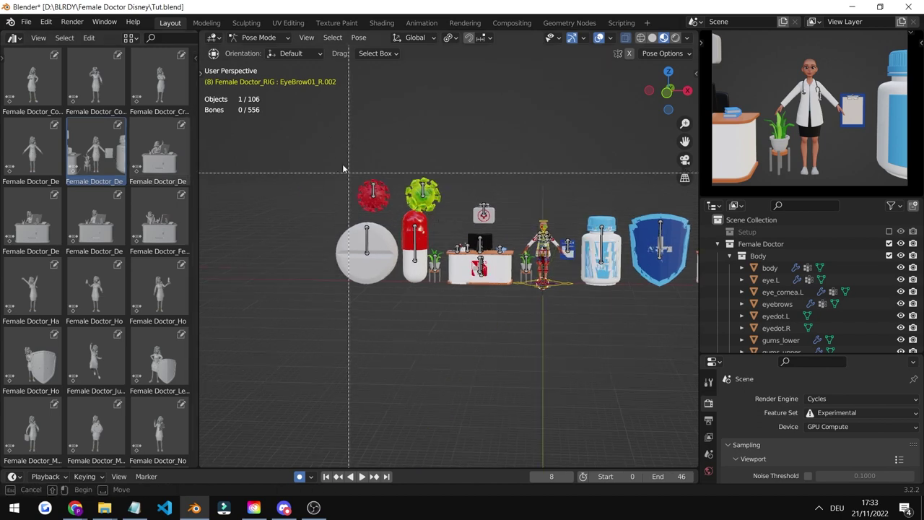
middle_click_drag(436, 162, 464, 163)
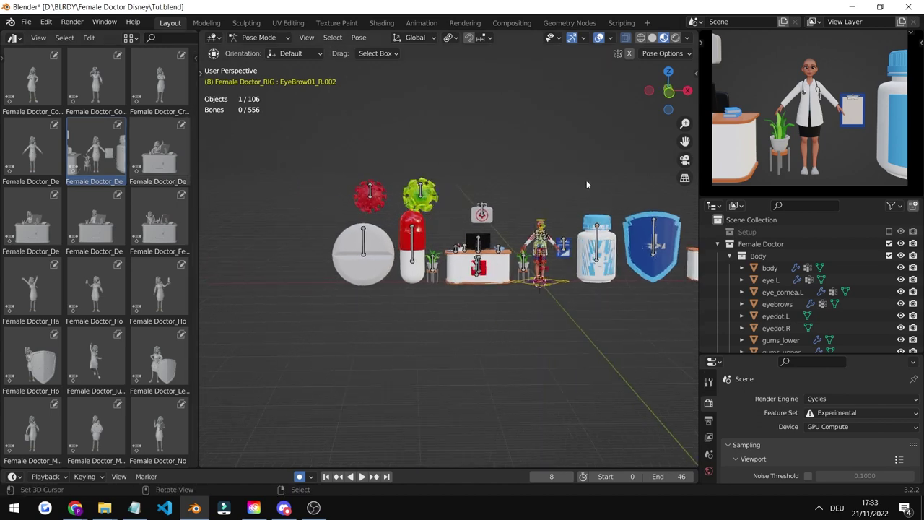
middle_click_drag(587, 184, 552, 184, "shift")
scroll(650, 245, "up", 4)
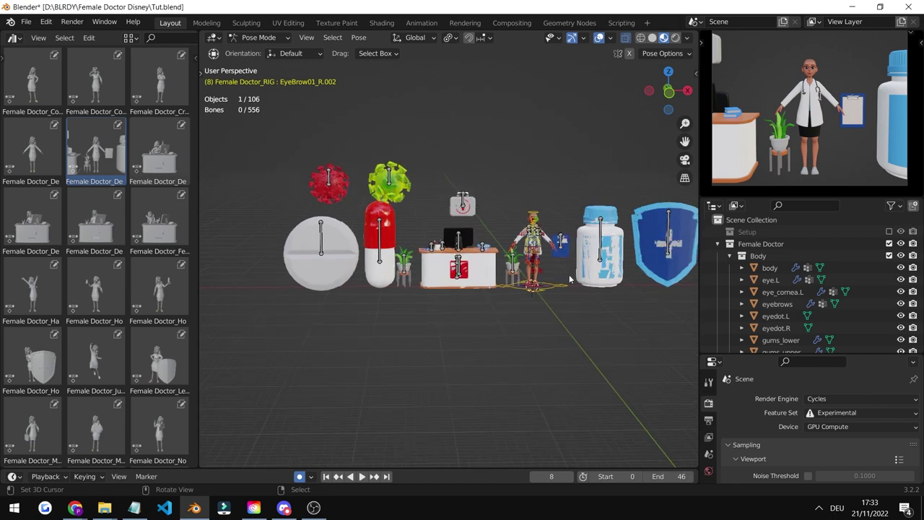
Move the clipboard prop's bone away from the doctor's hand and deselect it
right_click(642, 237)
middle_click_drag(642, 219, 656, 216)
key("g")
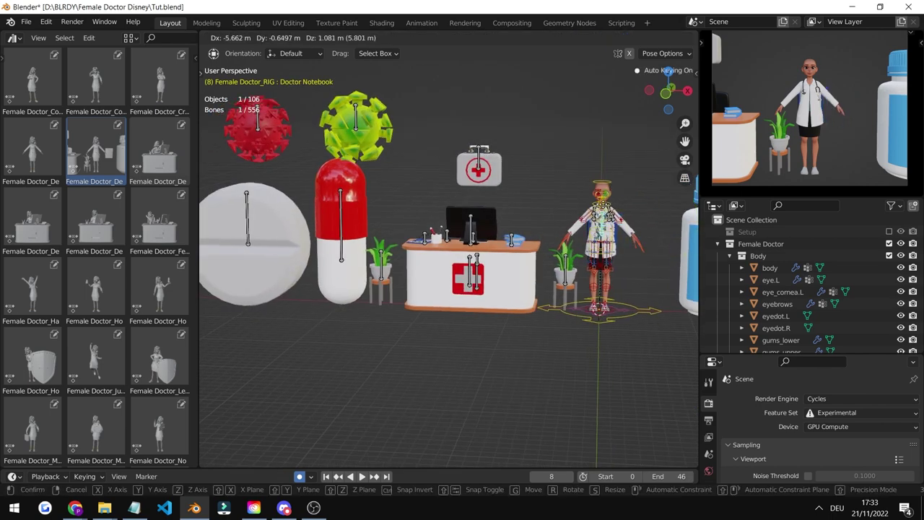
left_click(559, 191)
scroll(555, 189, "down", 2)
middle_click_drag(464, 140, 486, 137)
left_click(483, 137)
scroll(426, 145, "down", 2)
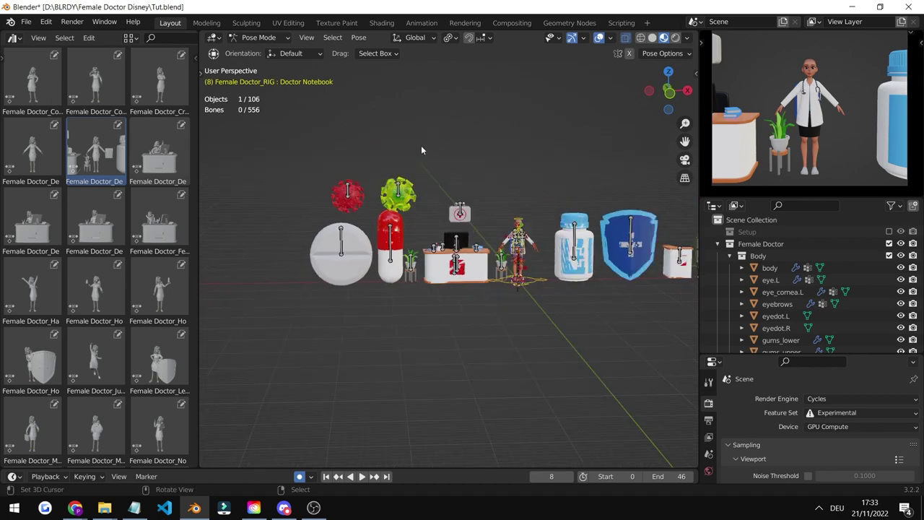
Box-select the viruses, pills, desk and first-aid kit props and move them vertically out of view
key("b")
left_click_drag(285, 152, 481, 294)
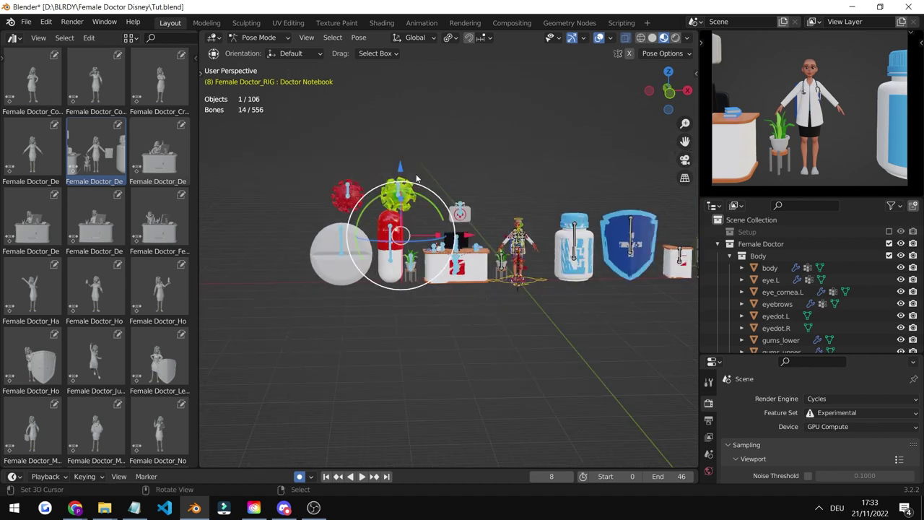
left_click_drag(402, 168, 354, 99)
left_click_drag(402, 174, 402, 188)
Box-select the medicine bottle, shield, cabinet and syringe props and move them -315.08 m along the global Z axis
middle_click_drag(575, 217, 424, 233, "shift")
scroll(528, 245, "up", 2)
scroll(519, 154, "down", 2)
key("alt+a")
key("b")
left_click_drag(417, 178, 614, 309)
key("g")
key("z")
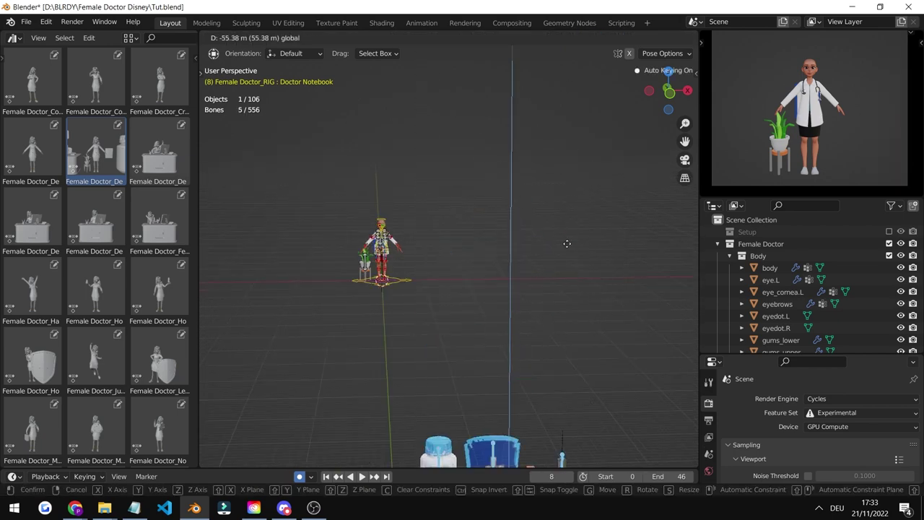
left_click(634, 458)
scroll(339, 272, "up", 6)
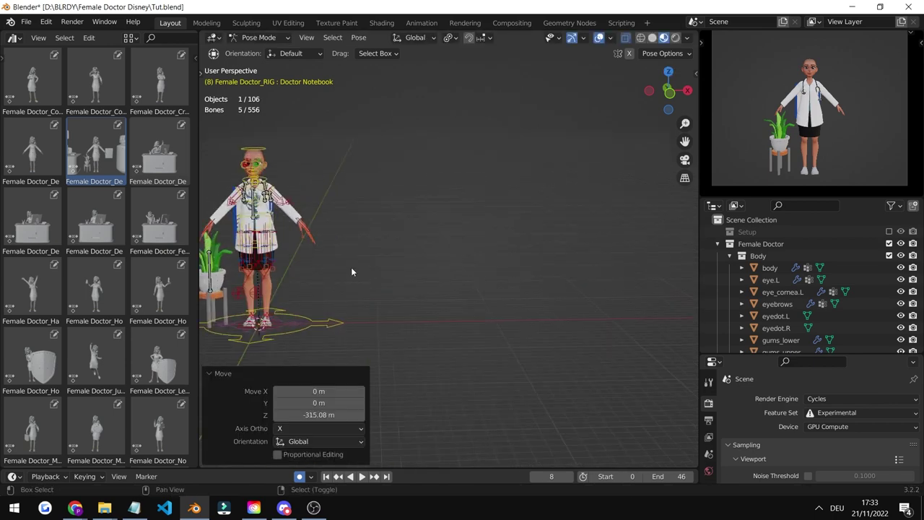
Select the potted plant's bone and move it -125.13 m along the global Z axis, out of view
middle_click_drag(351, 268, 414, 219, "shift")
left_click(399, 215)
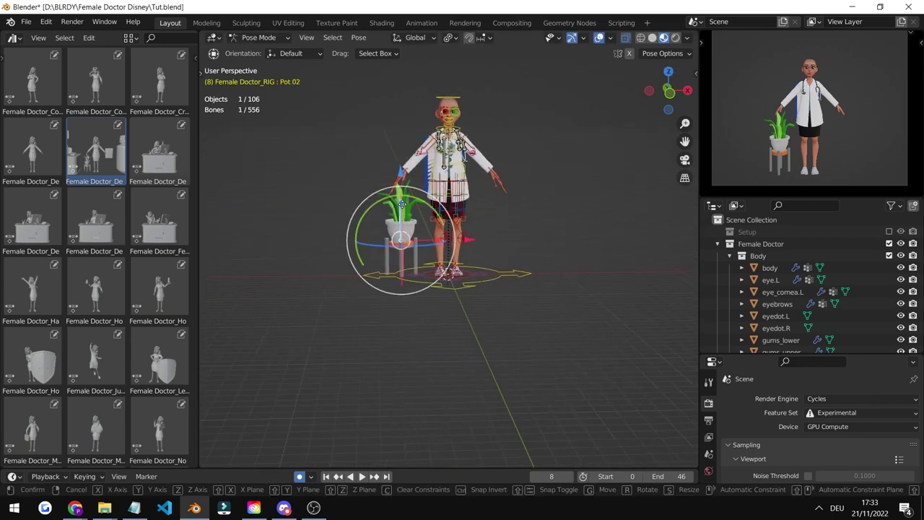
key("g")
key("z")
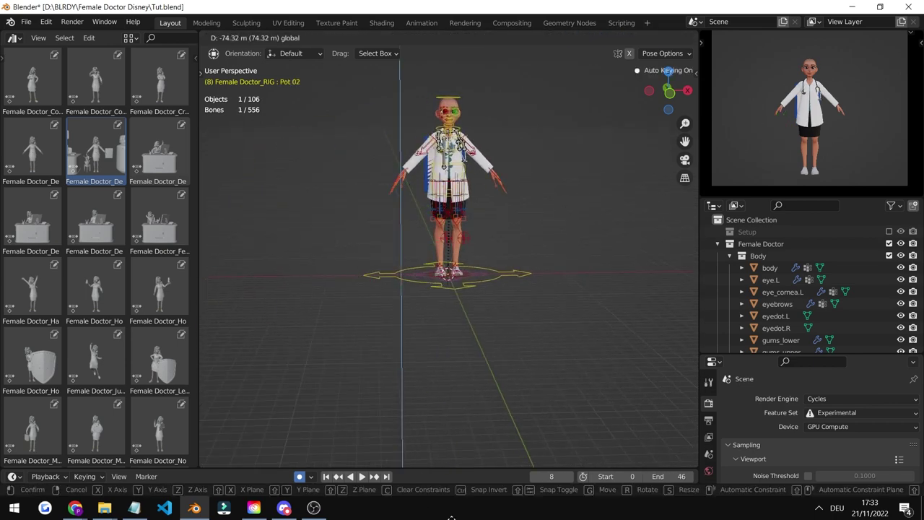
left_click(450, 518)
Select the clipboard bone behind the doctor and move it freely to in front of her, about -2.8 m in Y
middle_click_drag(481, 150, 573, 136)
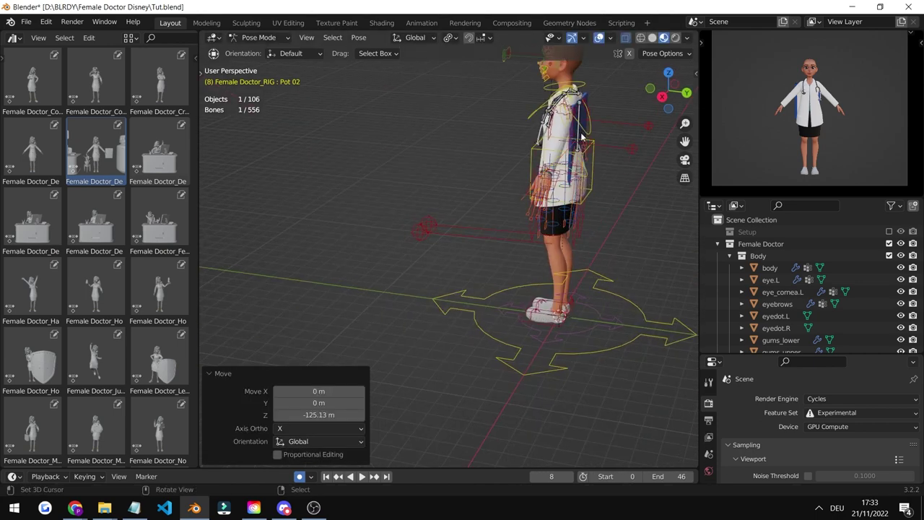
right_click(579, 135)
key("g")
left_click(523, 123)
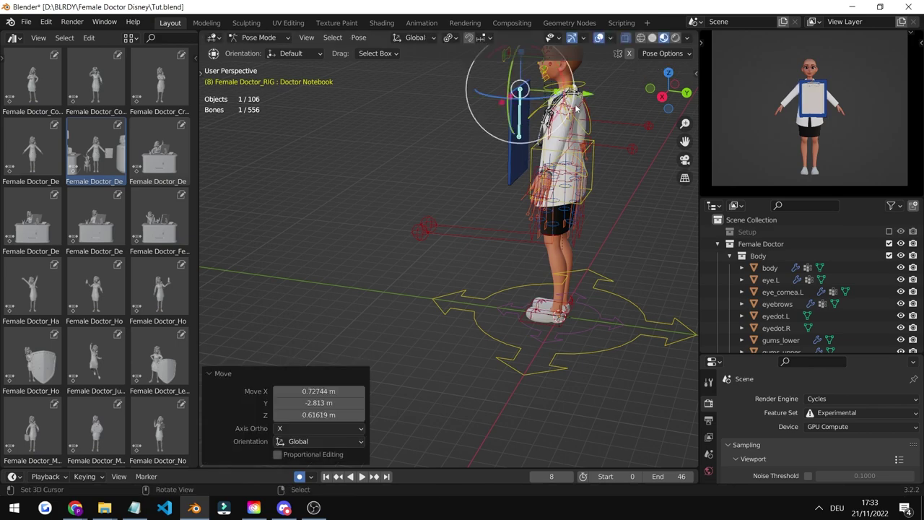
key("r")
key("y")
right_click(588, 91)
Move the clipboard sideways by about 1.59 m in X and rotate it -15.7° about the global Z axis
middle_click_drag(588, 91, 524, 109)
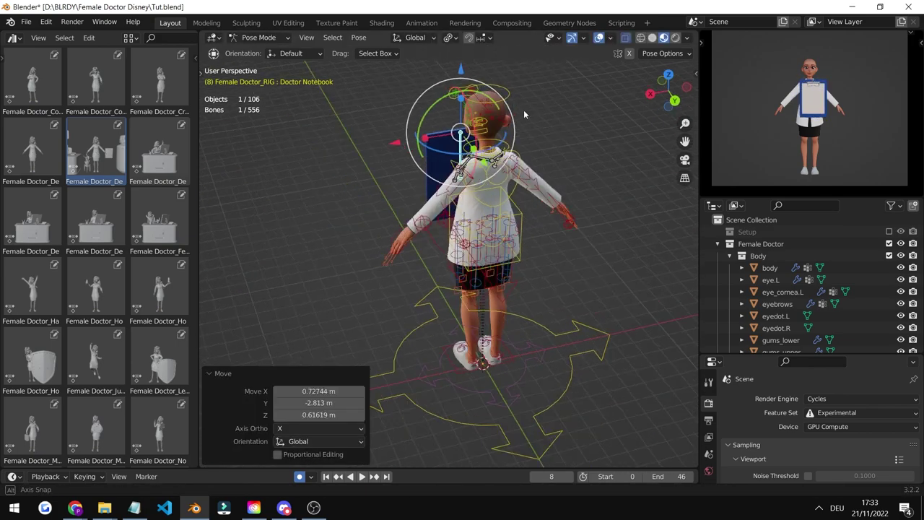
key("g")
left_click(518, 115)
key("r")
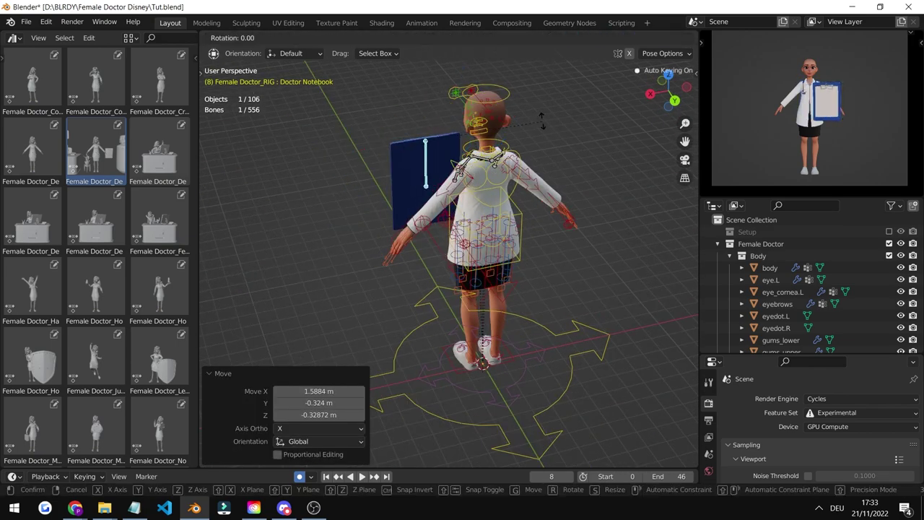
key("z")
left_click(560, 130)
Scale the clipboard uniformly by about 3.001 and frame it from the front
key("s")
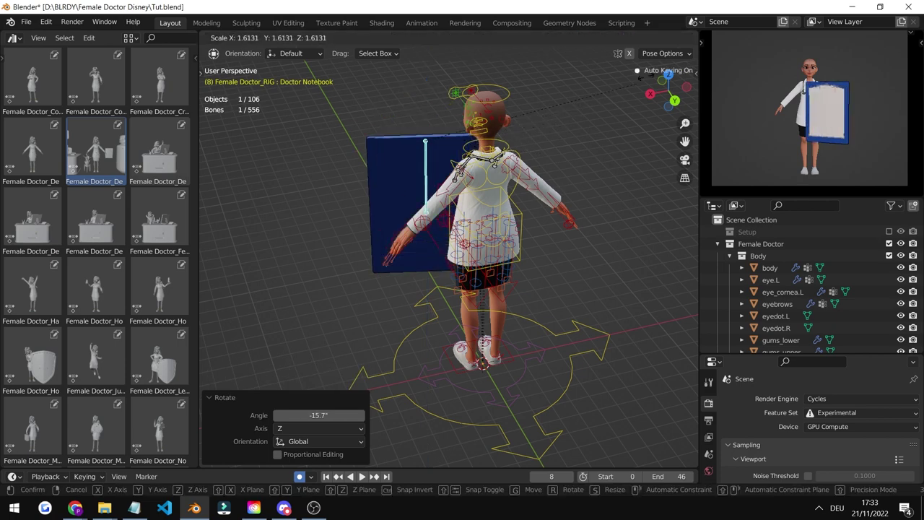
left_click(292, 383)
middle_click_drag(254, 398, 459, 139)
key("KP_Decimal")
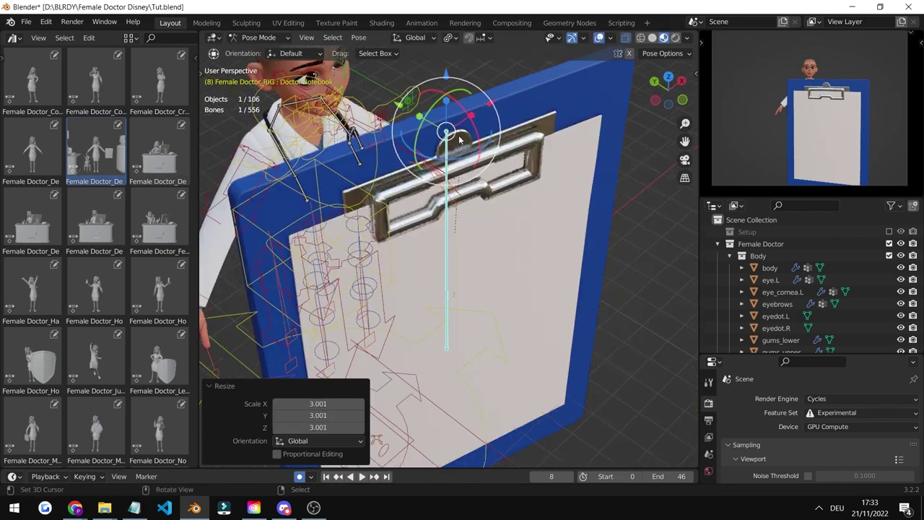
Place the enlarged clipboard beside the doctor by moving it 5.96 m along X, raising it slightly, and shifting it -0.77168 m along X
scroll(459, 140, "down", 3)
left_click_drag(461, 155, 414, 144, "alt")
scroll(459, 165, "down", 3)
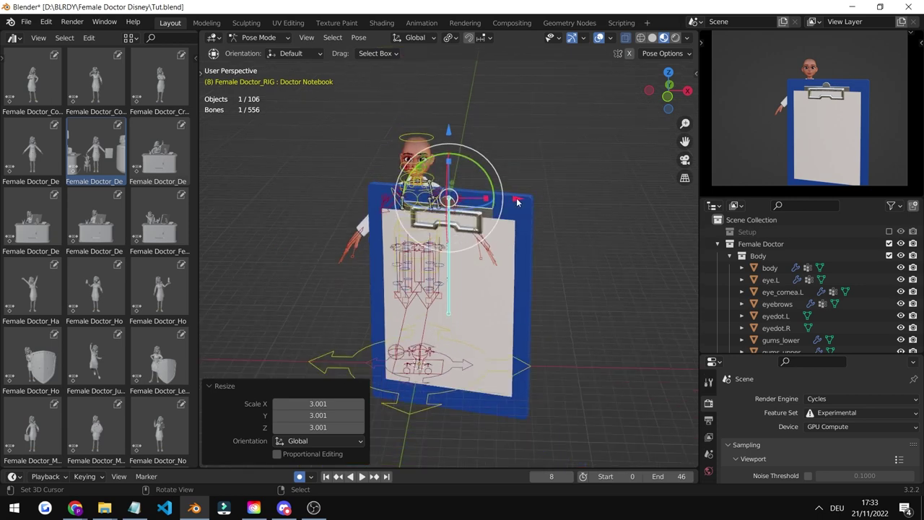
left_click_drag(486, 198, 649, 203)
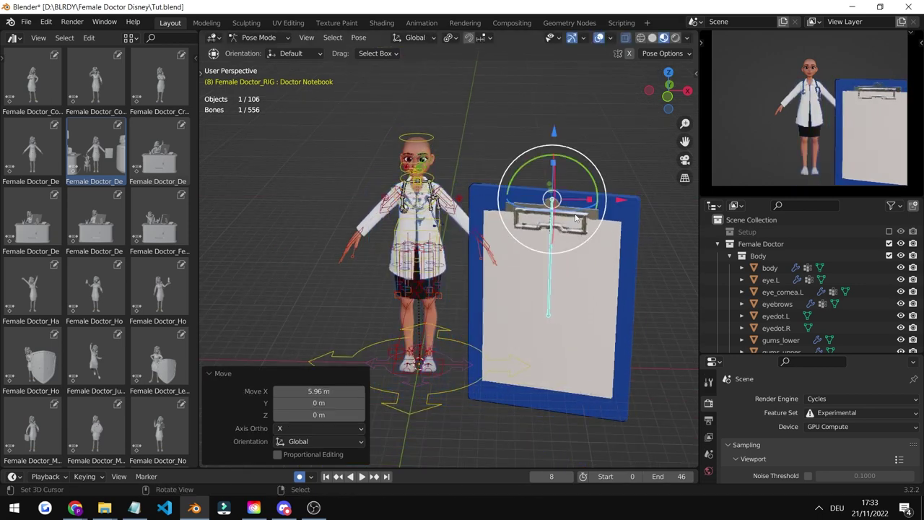
middle_click_drag(546, 169, 533, 122, "shift")
left_click_drag(543, 83, 543, 53)
left_click_drag(599, 124, 583, 137)
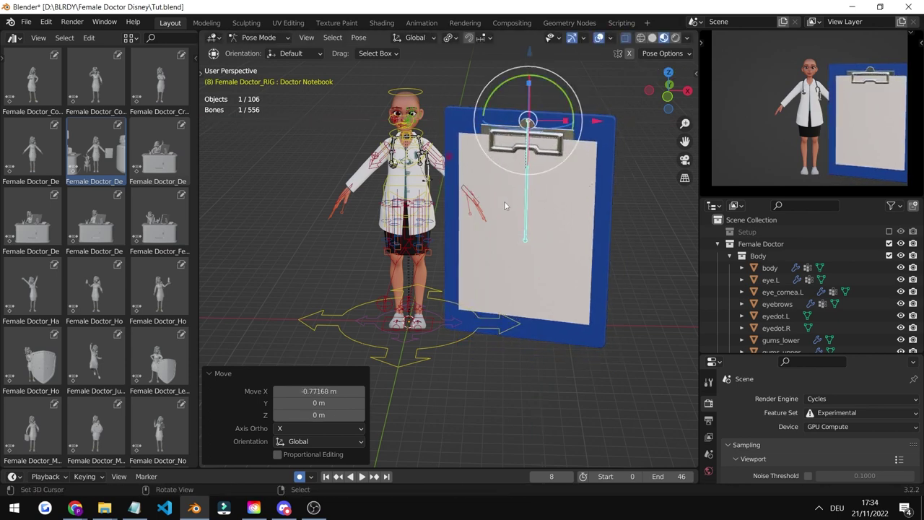
Select the doctor's root bone and move her about -3.59 m along the X axis, away from the clipboard
scroll(459, 335, "down", 1)
left_click(466, 327)
key("g")
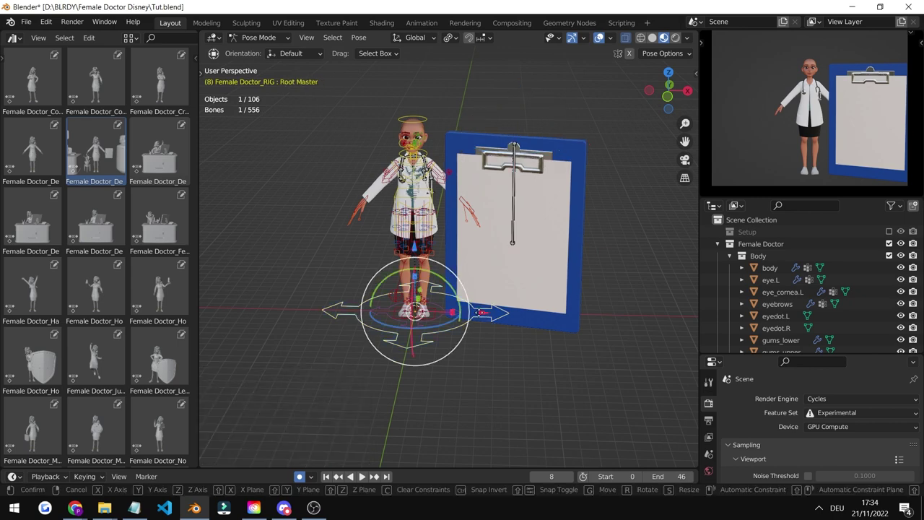
key("x")
left_click(546, 252)
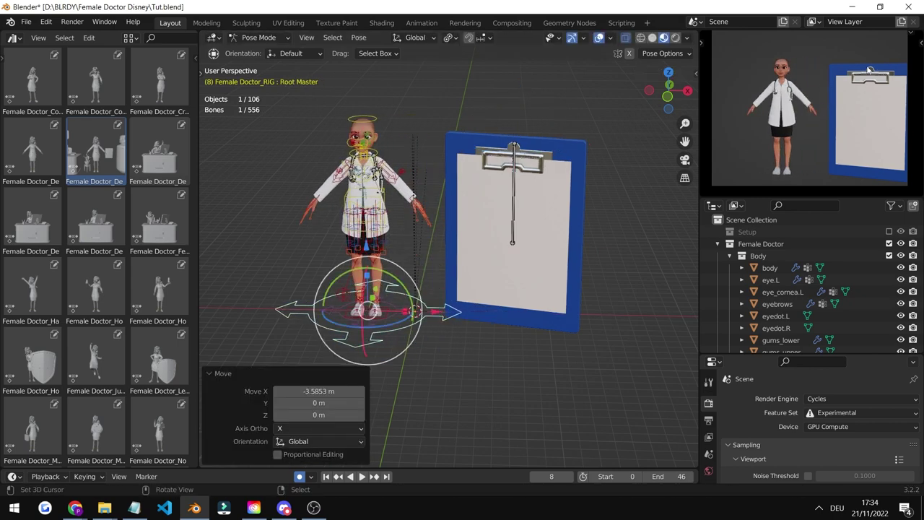
Select the clipboard bone and move it -2.5487 m along the X axis toward the doctor
left_click(525, 195)
key("g")
key("x")
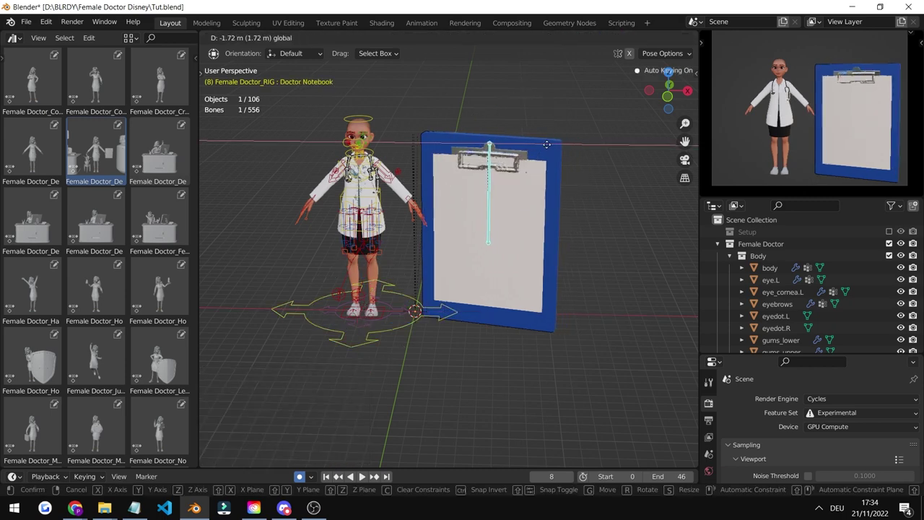
left_click(547, 161)
key("r")
key("z")
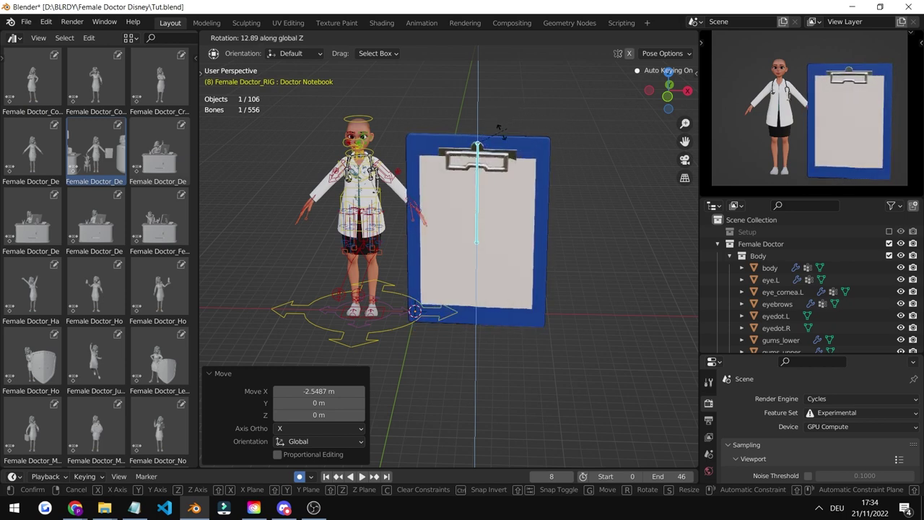
right_click(545, 124)
key("r")
right_click(552, 115)
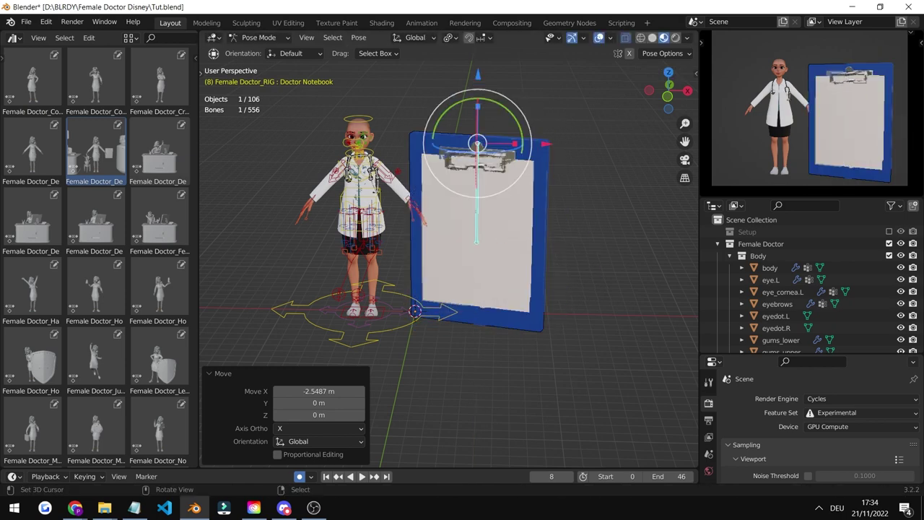
key("r")
key("y")
right_click(515, 97)
key("r")
key("x")
right_click(503, 93)
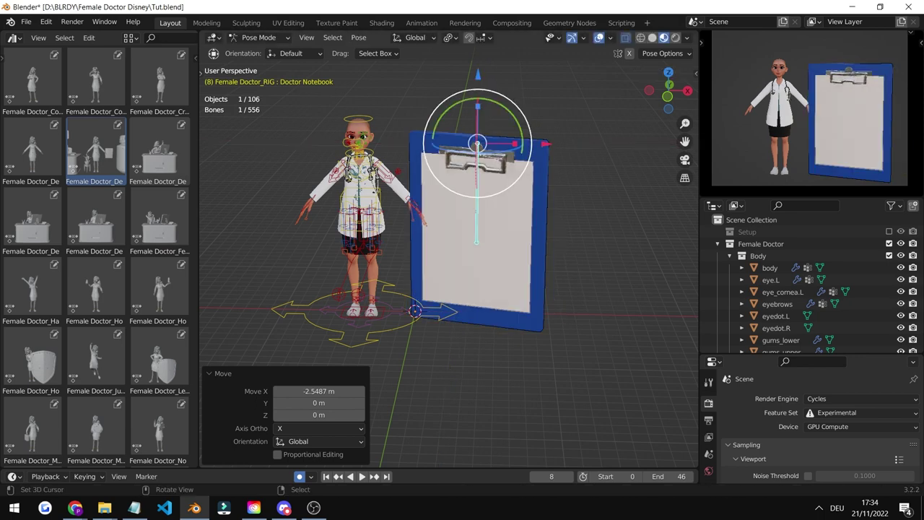
Rotate the clipboard 17.8° about the global Z axis so it faces forward
key("r")
key("z")
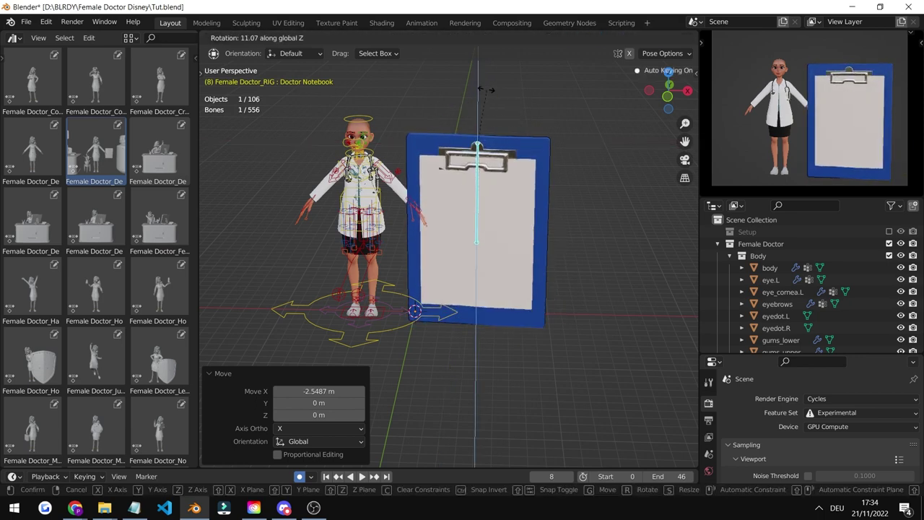
left_click(479, 87)
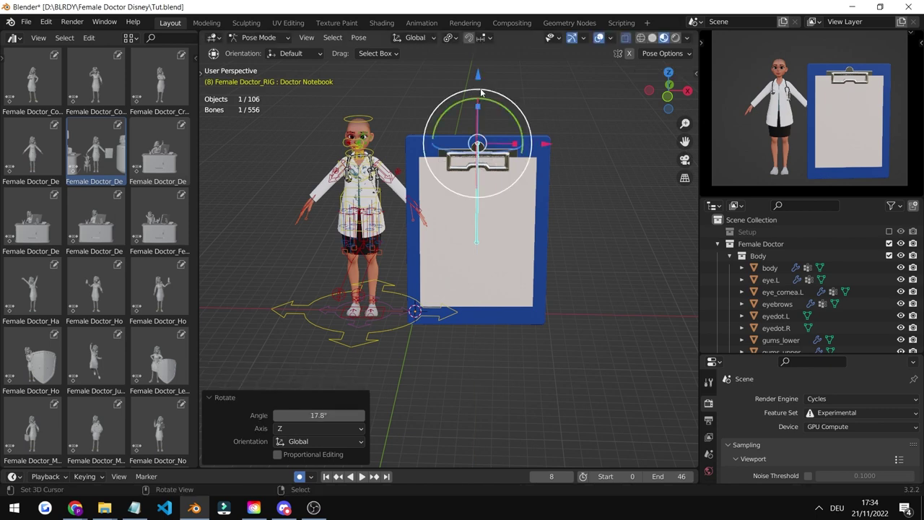
Set the clipboard bone's Y rotation to 0 in its transform values
key("n")
left_click_drag(602, 123, 574, 115)
right_click(598, 116)
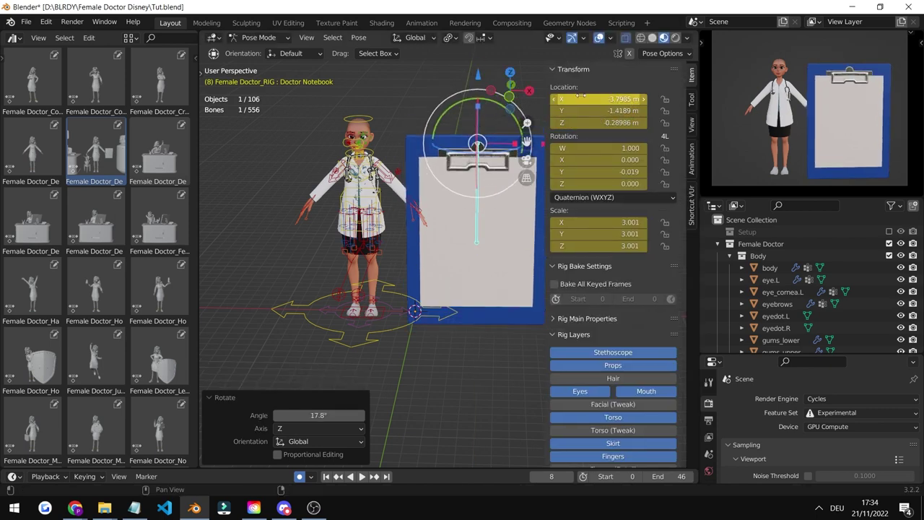
left_click_drag(600, 148, 664, 148)
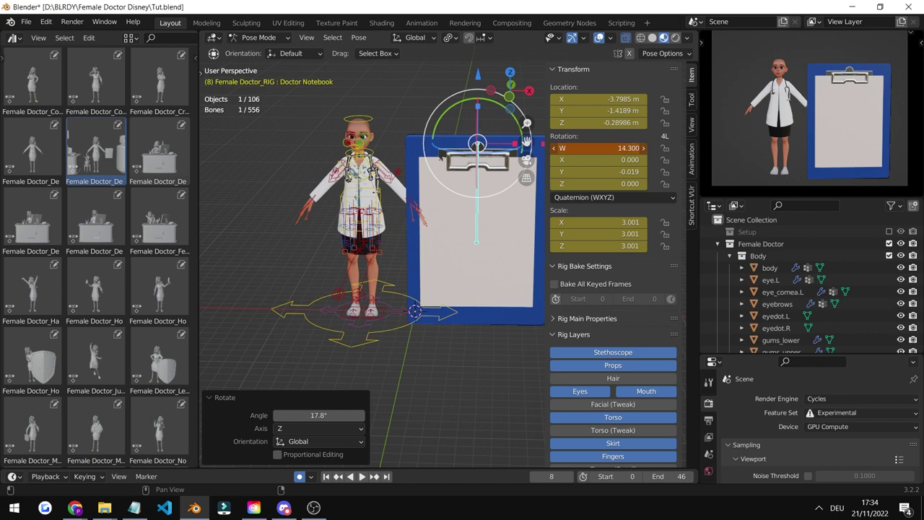
right_click(592, 147)
left_click_drag(589, 172, 679, 171)
right_click(589, 172)
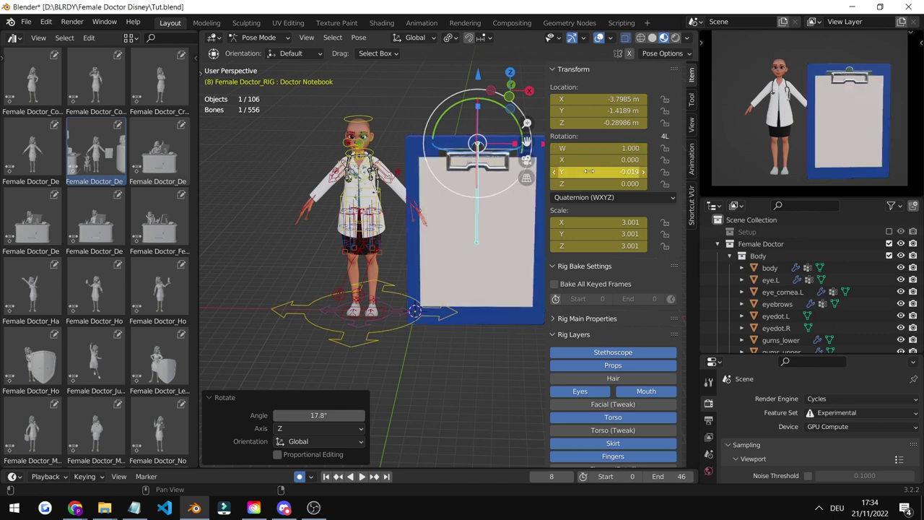
left_click(602, 171)
key("Return")
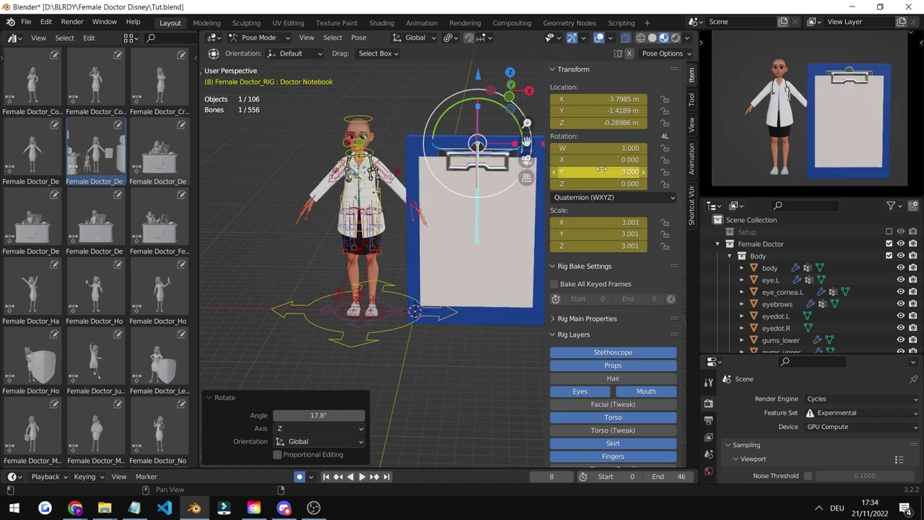
key("n")
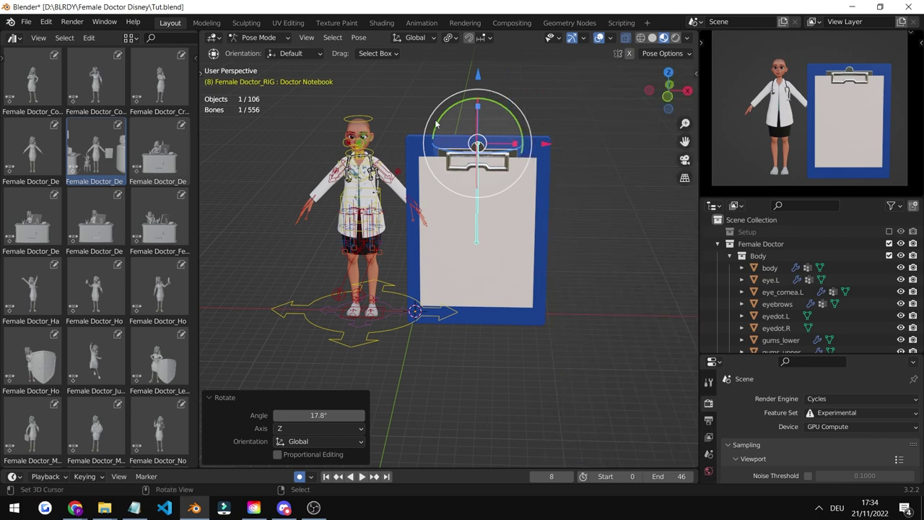
Select the doctor's root bone and move her toward the clipboard along X by 1.1422 m and another 0.956 m
middle_click_drag(383, 257, 388, 289)
right_click(384, 297)
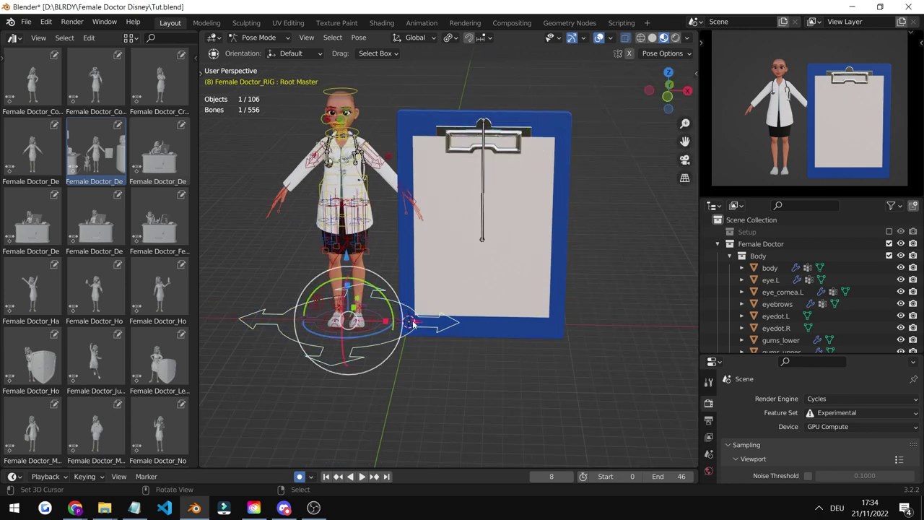
left_click_drag(423, 327, 435, 253)
key("g")
right_click(448, 243)
key("g")
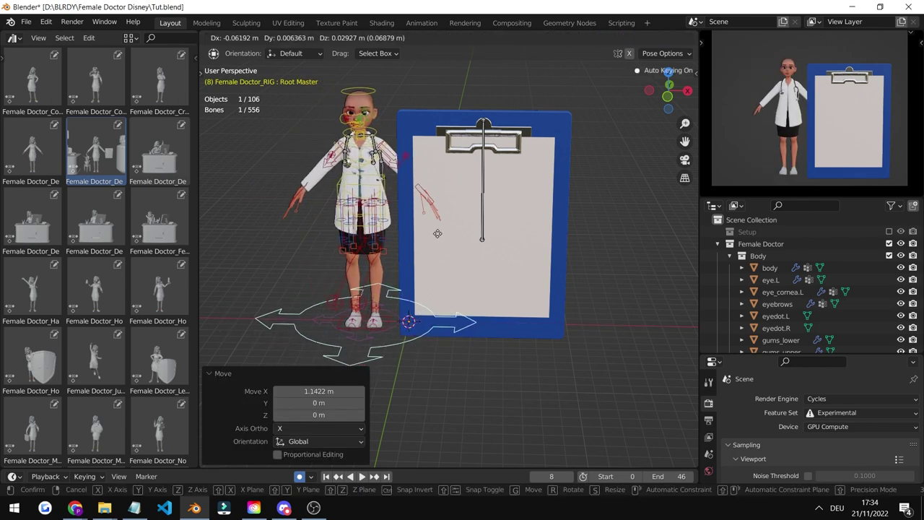
key("x")
key("Escape")
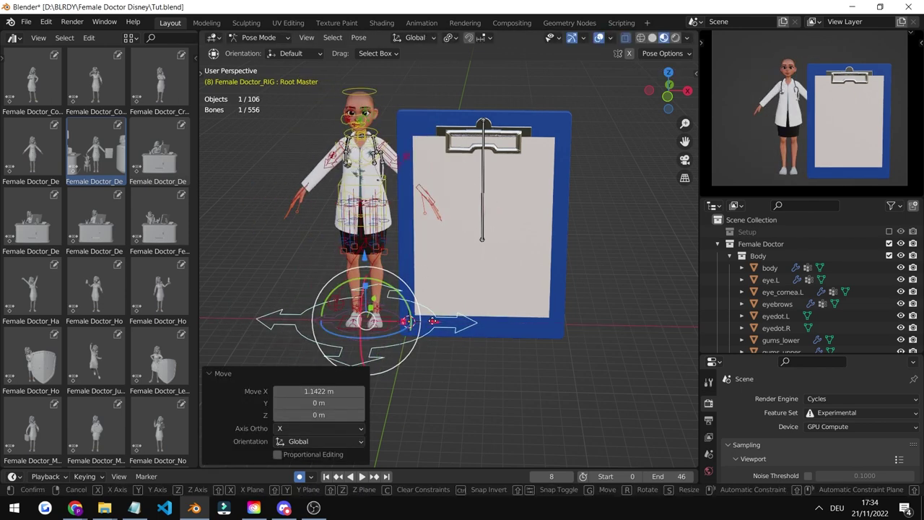
key("g")
left_click(446, 321)
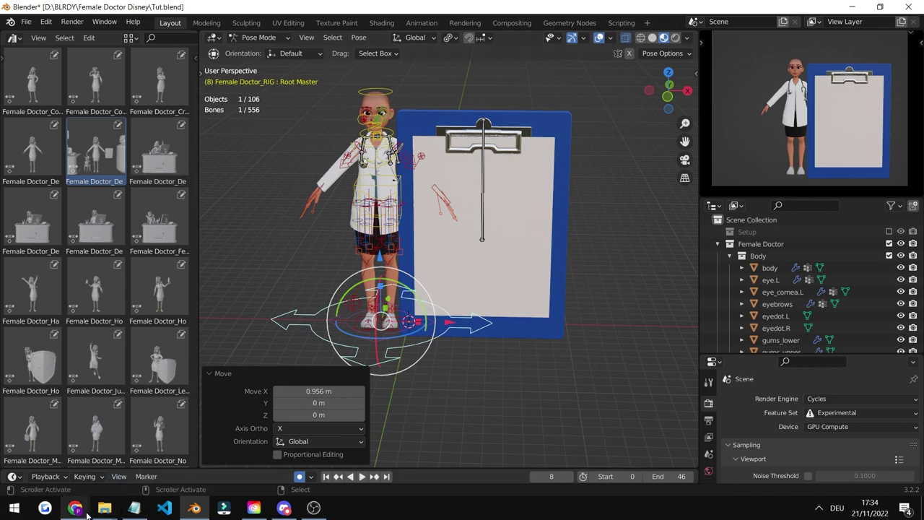
Switch to Chrome and show the BLRDY YouTube channel's videos sorted by Popular
mouse_move(80, 510)
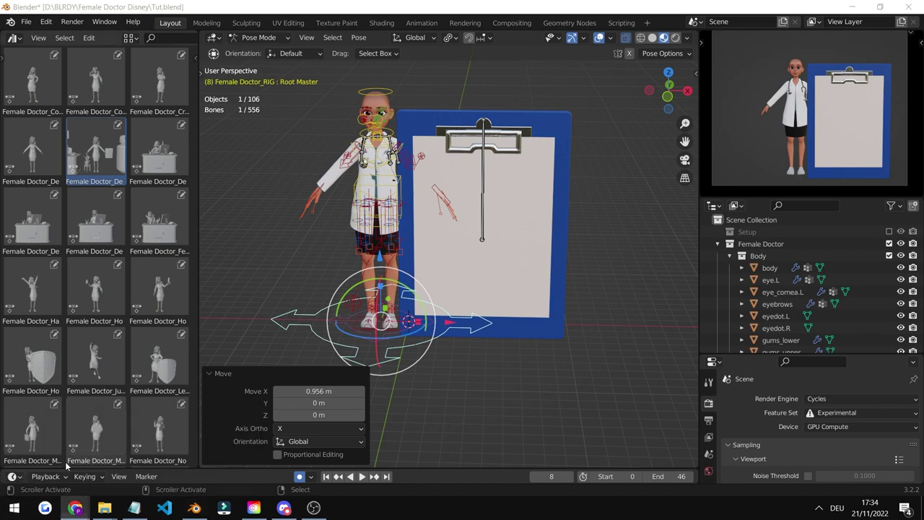
left_click_drag(0, 203, 466, 144)
double_click(466, 144)
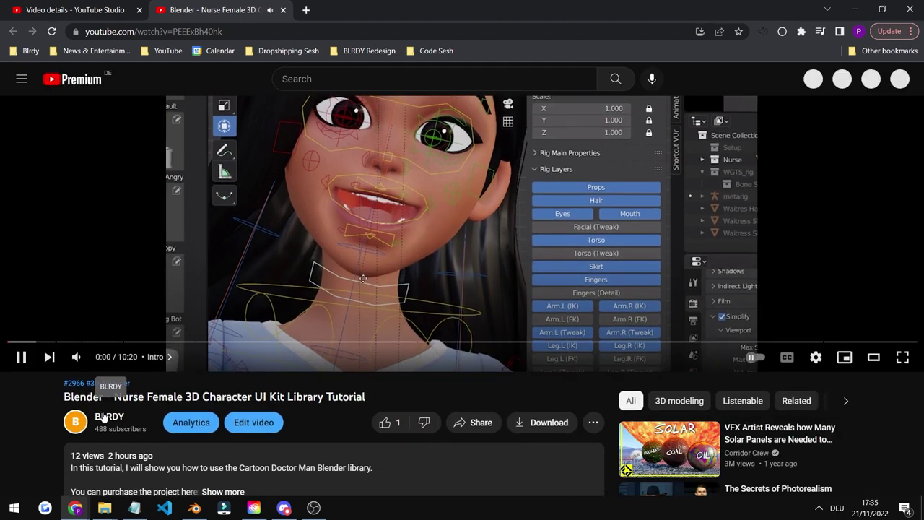
left_click(103, 417)
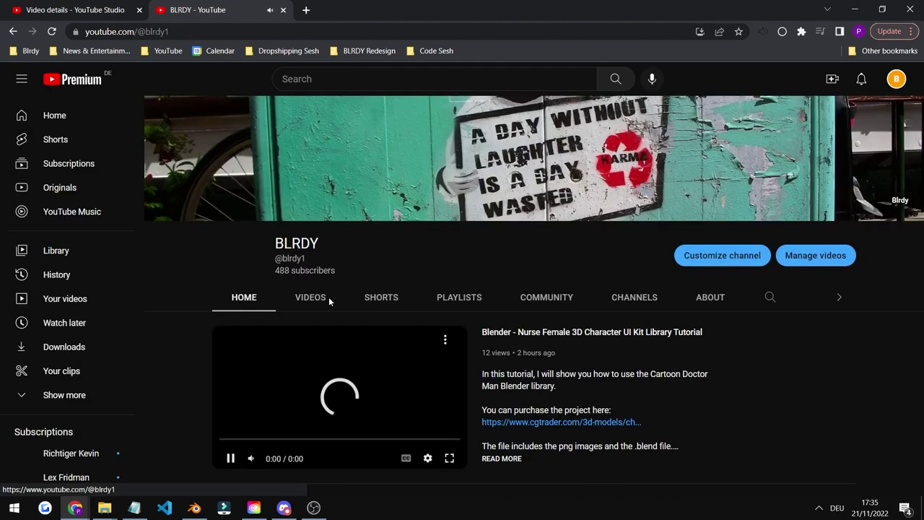
left_click(322, 297)
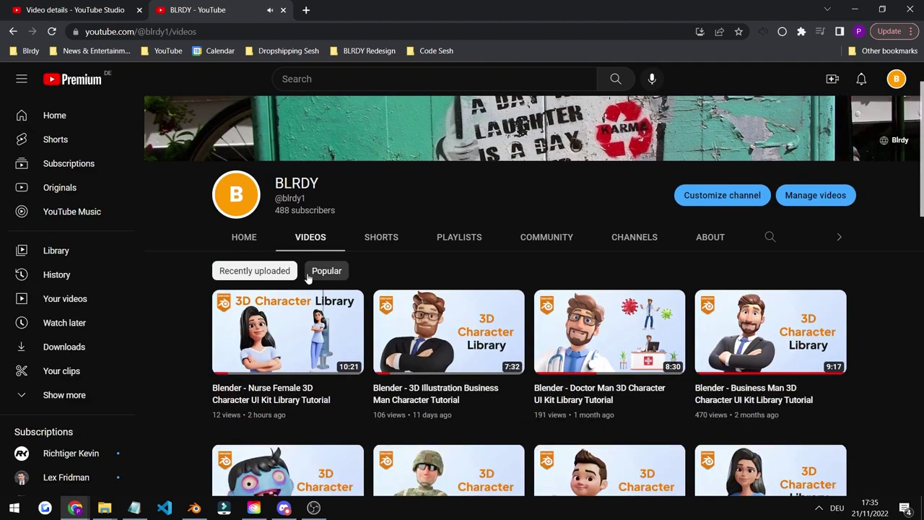
left_click(326, 271)
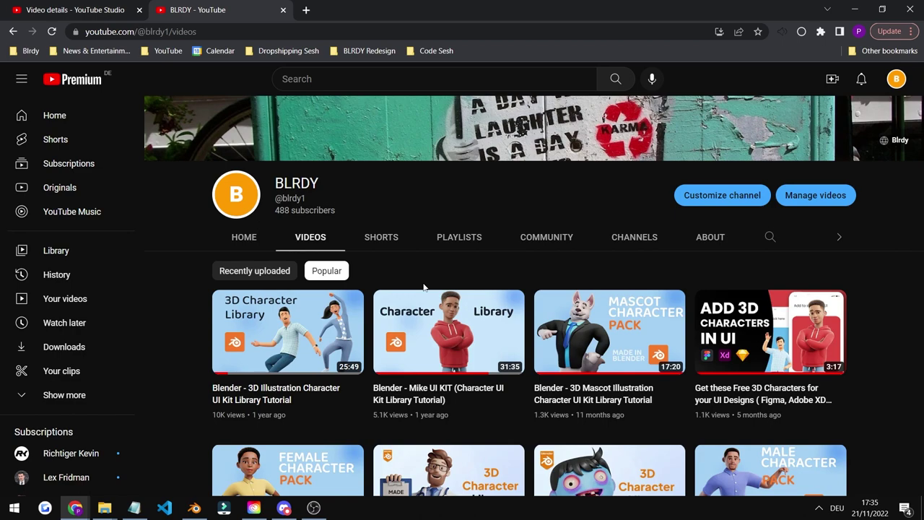
Switch back to Blender and view the doctor together with the whole enlarged clipboard
left_click(194, 508)
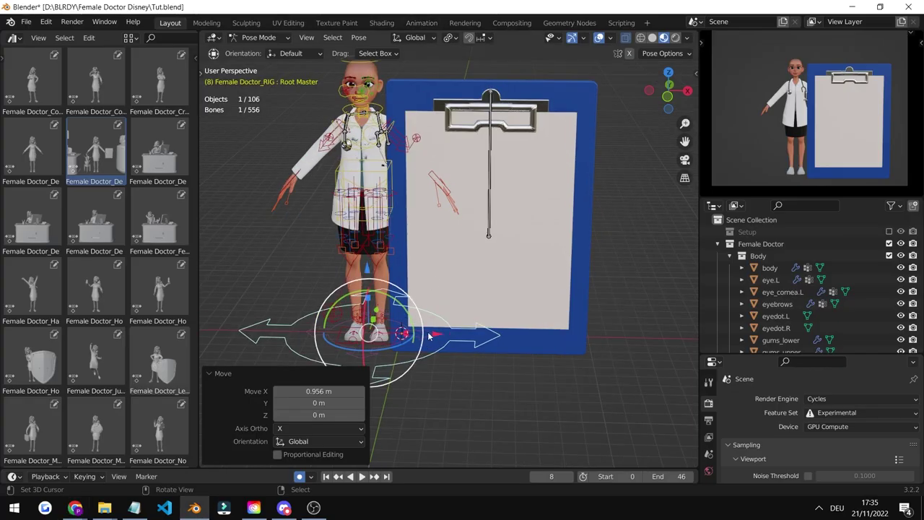
scroll(431, 368, "down", 3)
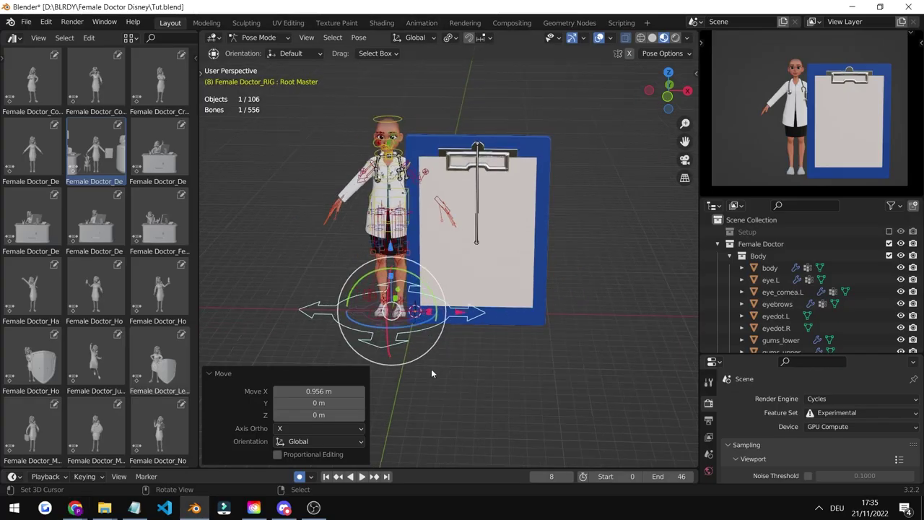
Bring the doctor's right hand IK control in beside her body by moving it, rotating it and moving it again
right_click(335, 207)
key("g")
left_click(366, 217)
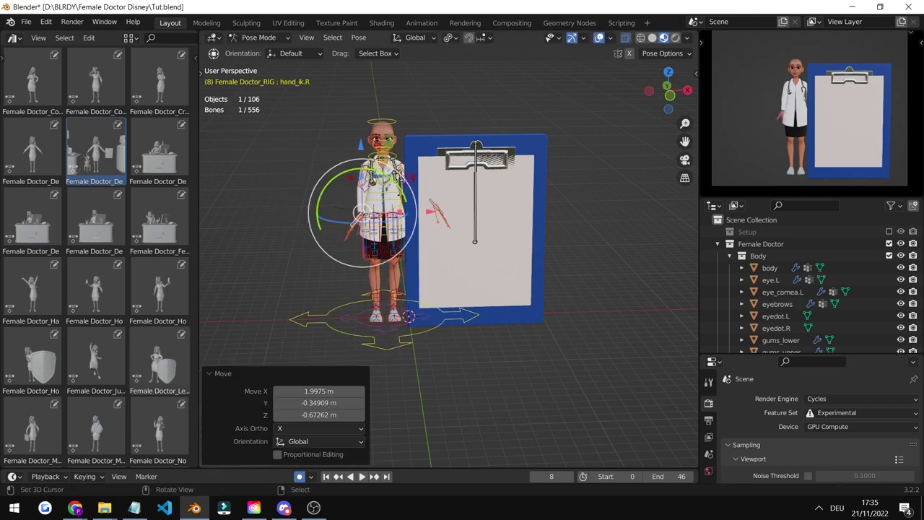
key("r")
left_click(384, 163)
key("g")
left_click(377, 170)
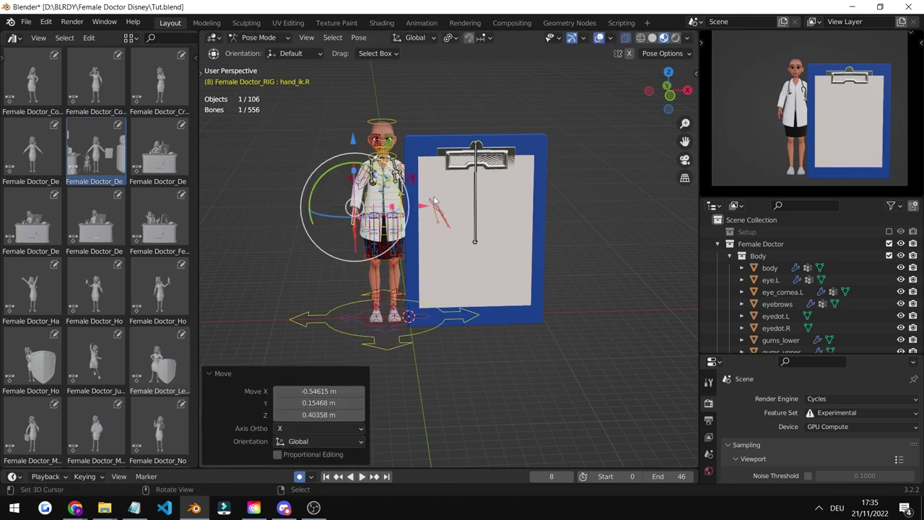
Move the left hand IK control 0.41757 m in X and 1.1388 m in Z behind the clipboard, and rotate it -44.7° about global Y
left_click(434, 206)
key("KP_Decimal")
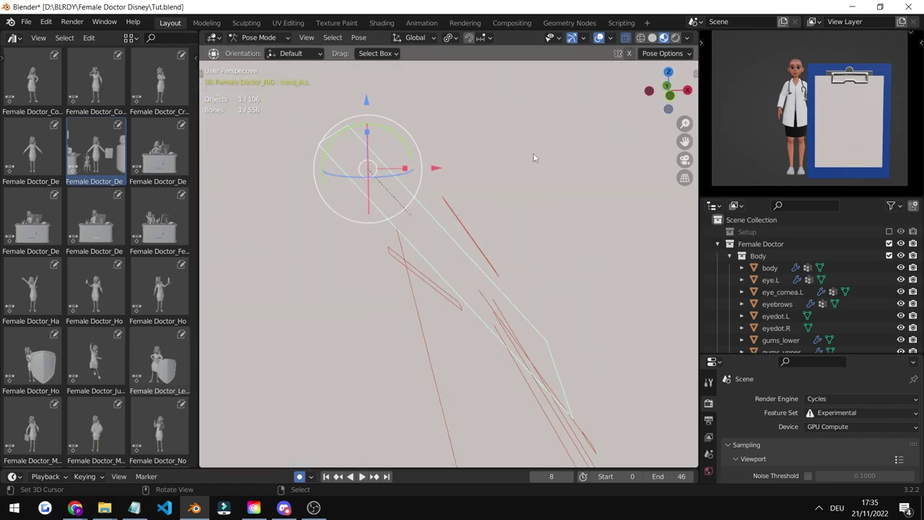
key("ctrl+KP_1")
key("r")
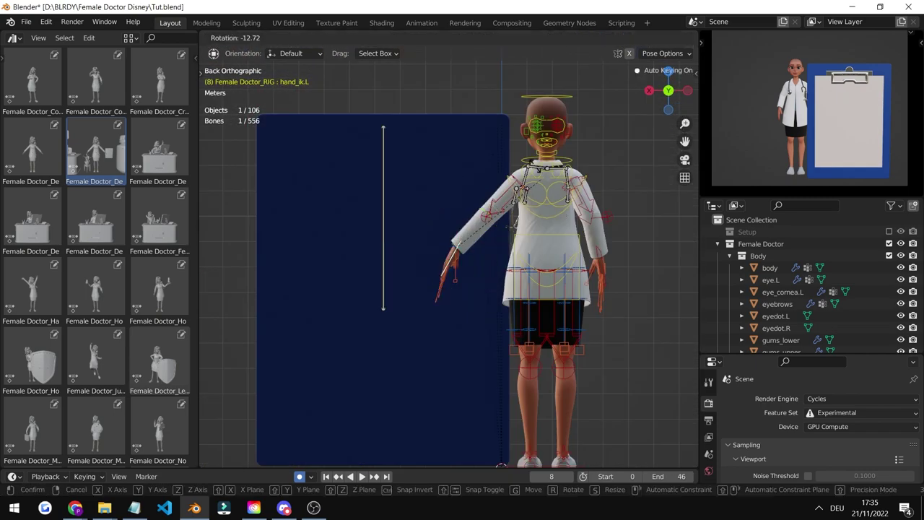
key("g")
left_click(522, 114)
key("r")
key("y")
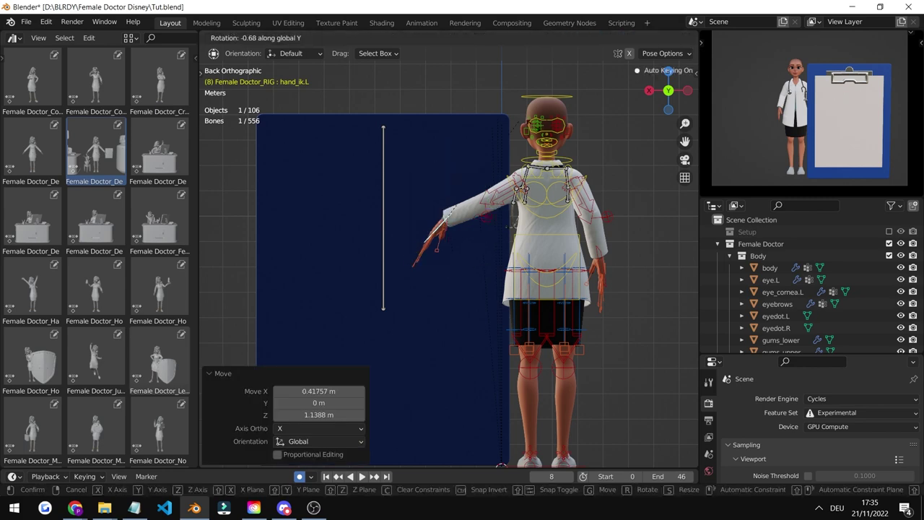
left_click(552, 206)
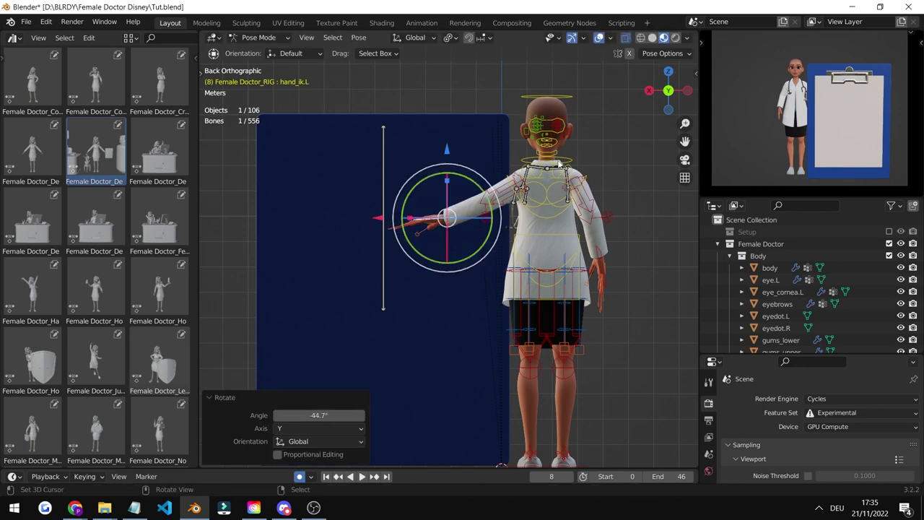
Select the doctor's head control bone
middle_click_drag(558, 165, 578, 154)
left_click(576, 105)
scroll(578, 158, "up", 7)
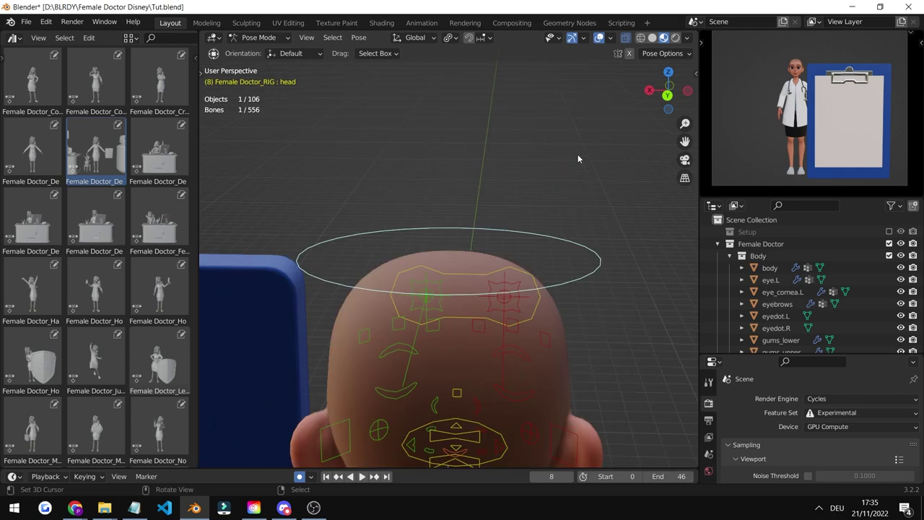
scroll(578, 158, "down", 3)
key("r")
key("y")
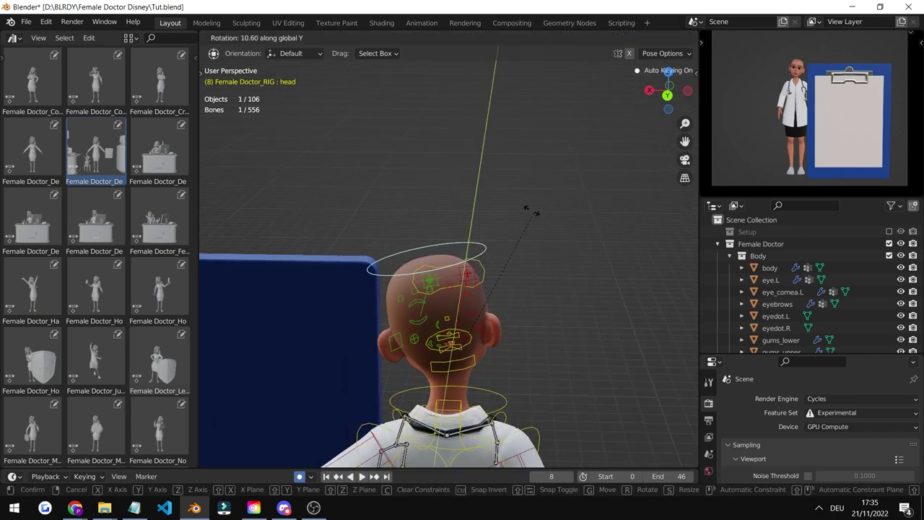
right_click(536, 216)
Tilt the head 13.9° about global Y, adjust it about X, and rotate it -9.63° about Y
key("r")
key("y")
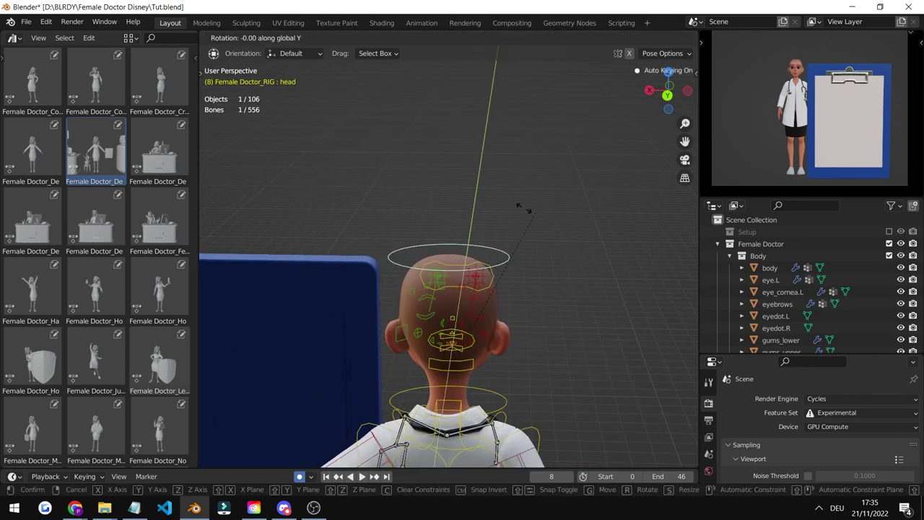
left_click(495, 193)
key("r")
key("y")
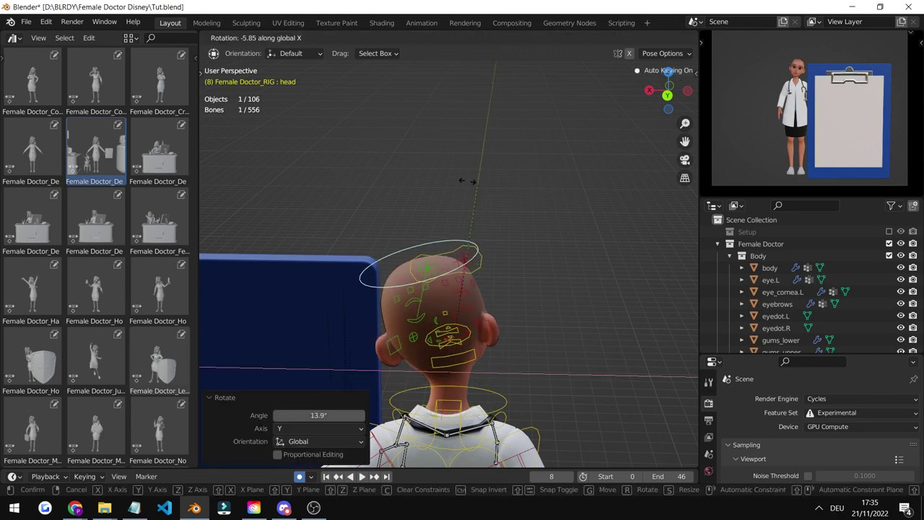
left_click(473, 182)
key("r")
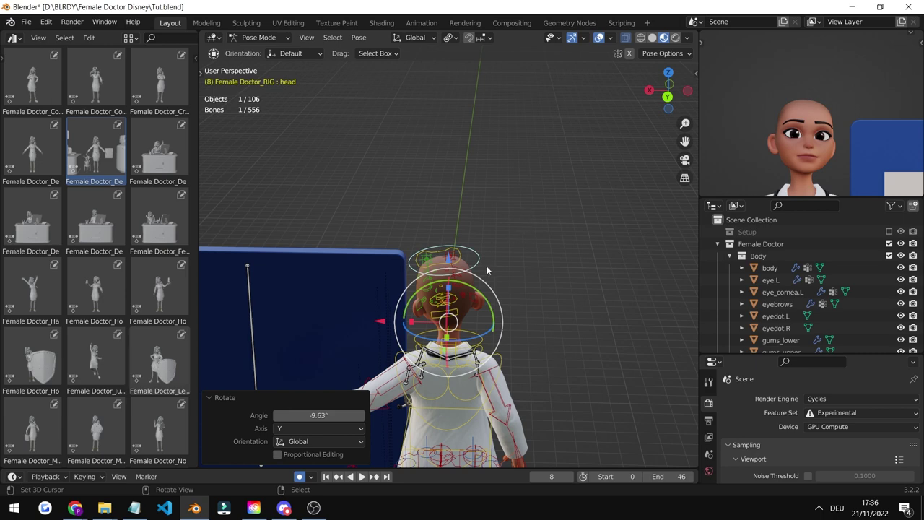
Space the doctor's feet apart and move the right hand IK control by 0.68185 m X, -0.11936 m Y and 1.323 m Z
middle_click_drag(487, 266, 526, 286)
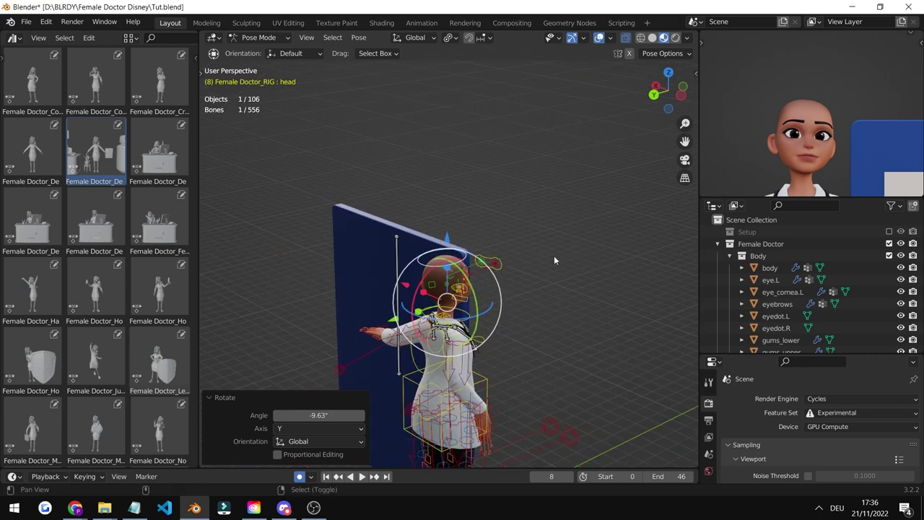
middle_click_drag(554, 255, 394, 246)
middle_click_drag(465, 434, 491, 340, "shift")
scroll(498, 311, "up", 1)
left_click(495, 340)
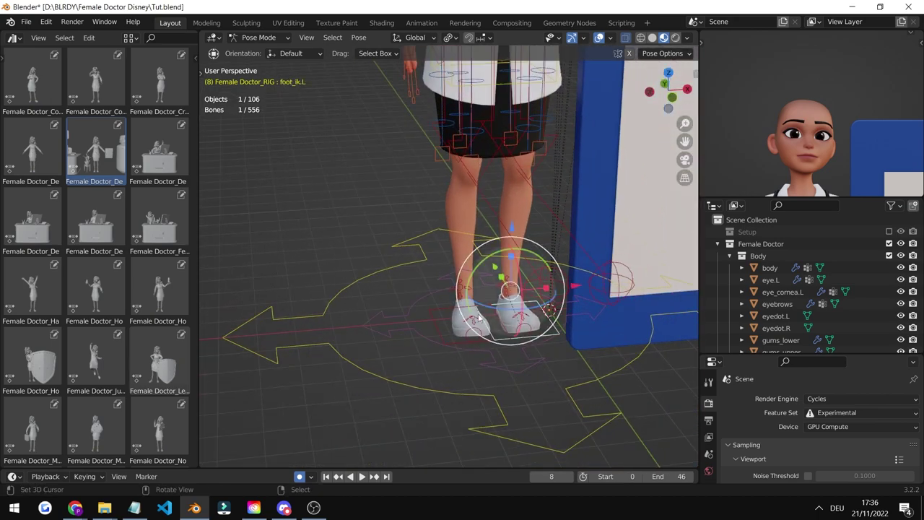
left_click(433, 329)
key("g")
key("z")
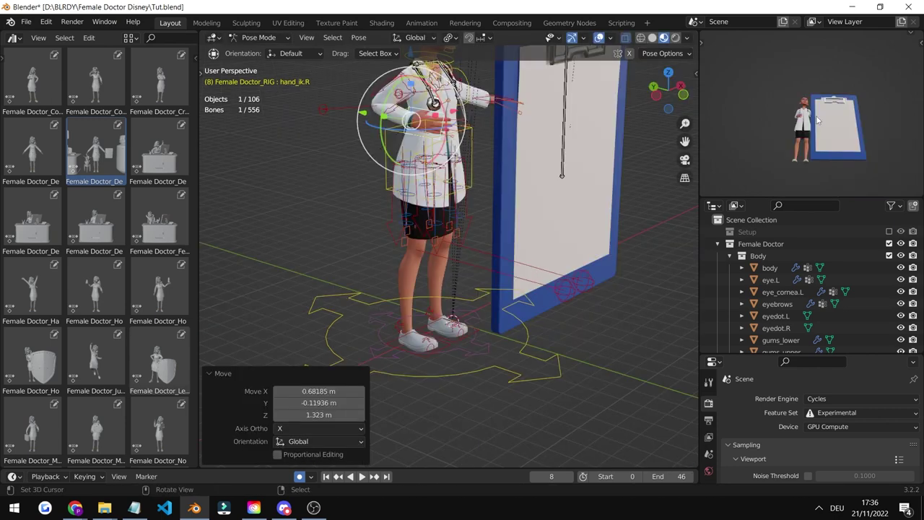
Examine the doctor and clipboard composition in the camera preview and check the raised right hand up close
scroll(819, 120, "up", 4)
scroll(859, 116, "down", 5)
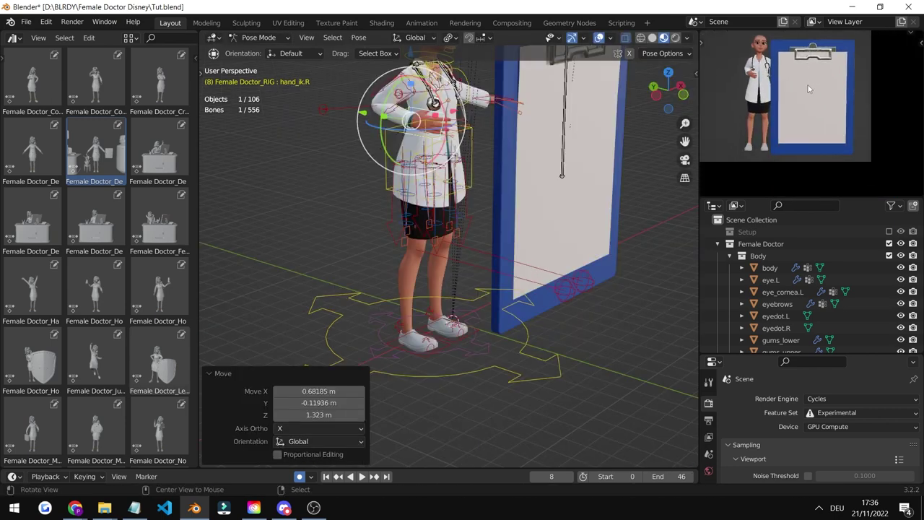
scroll(845, 114, "down", 3)
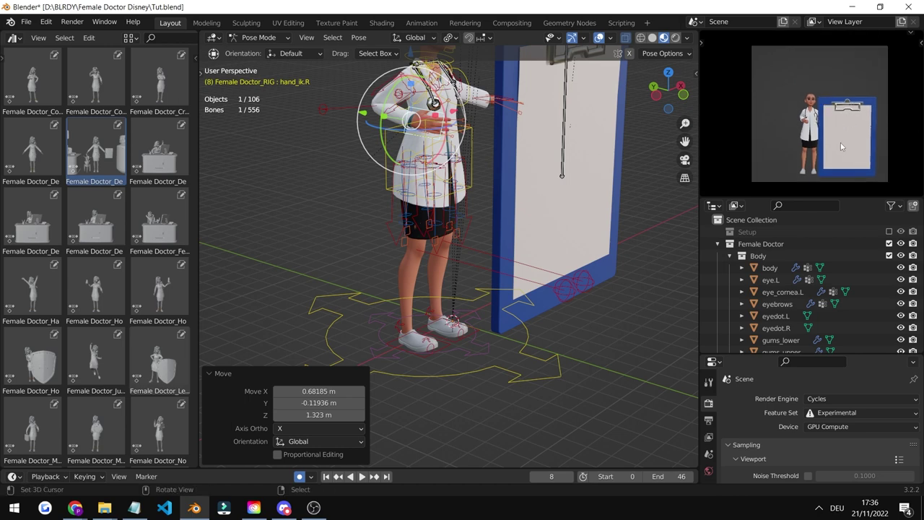
scroll(843, 116, "up", 1)
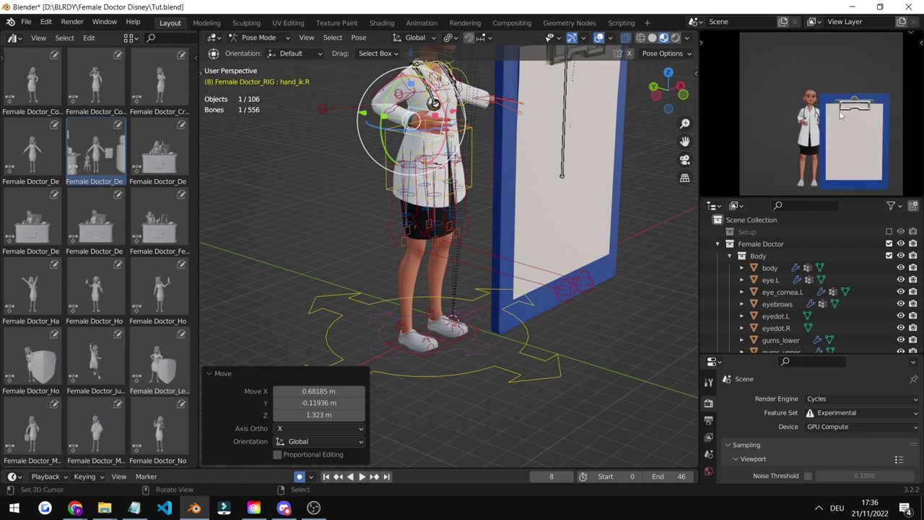
scroll(439, 118, "up", 5)
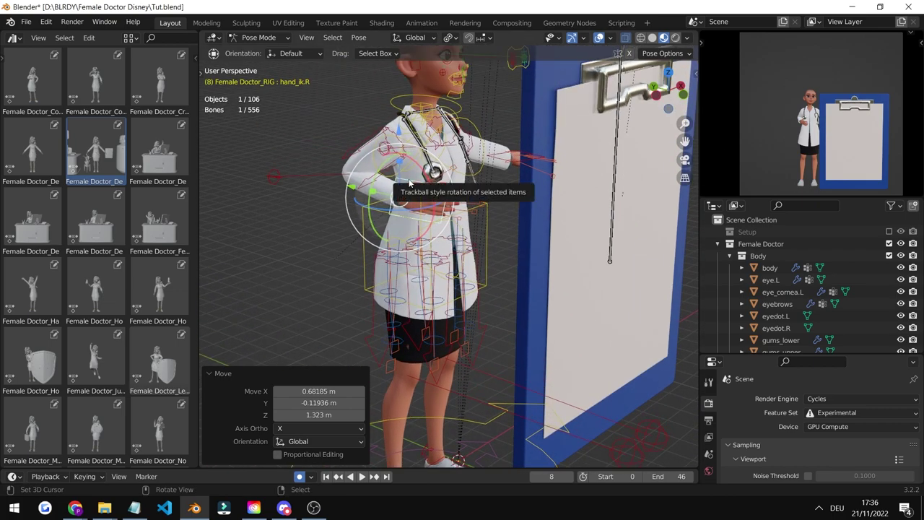
key("KP_Decimal")
scroll(430, 177, "down", 2)
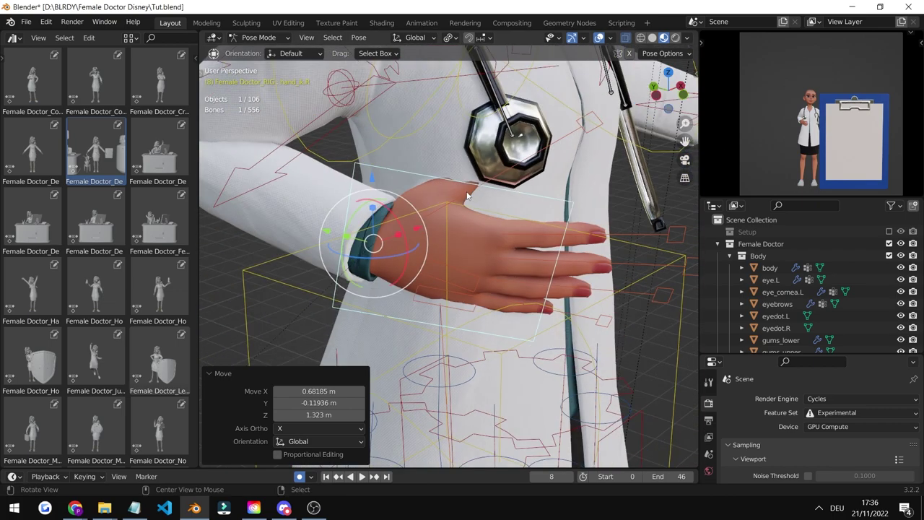
Advance to frame 9 and move the right hand control by -0.55095 m X, -0.27413 m Y and -0.89971 m Z
key("Right")
scroll(476, 188, "down", 4)
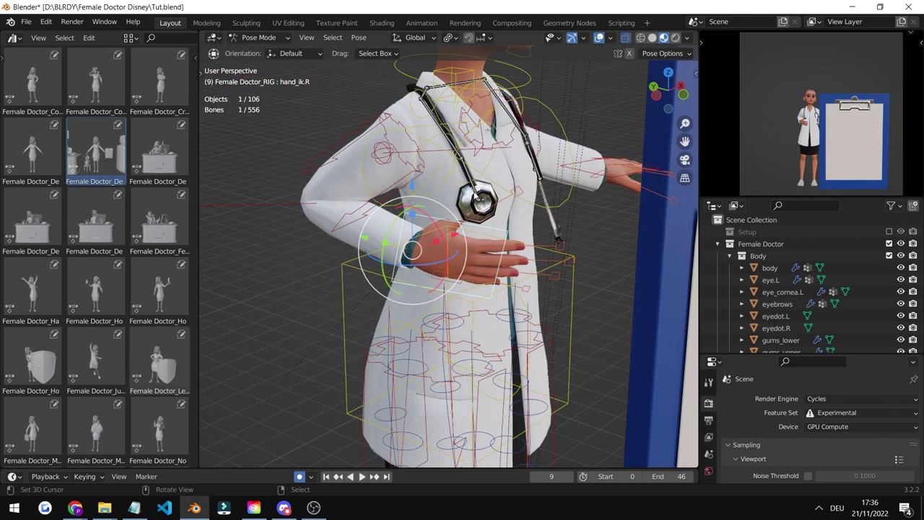
middle_click_drag(476, 188, 415, 192)
key("g")
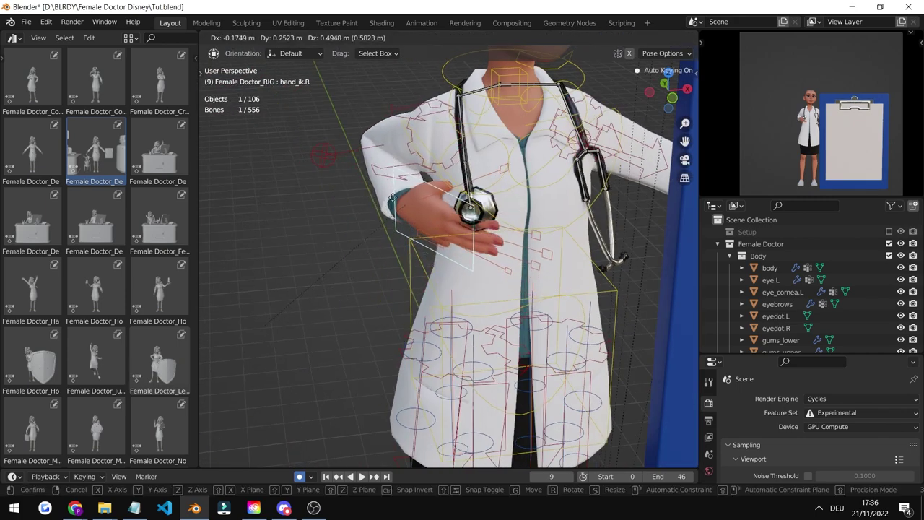
left_click(454, 301)
Rotate the right hand control 50.7° about global Y and move it by -0.05553 m X, 0.64471 m Y and 0.62653 m Z
middle_click_drag(453, 299, 505, 299)
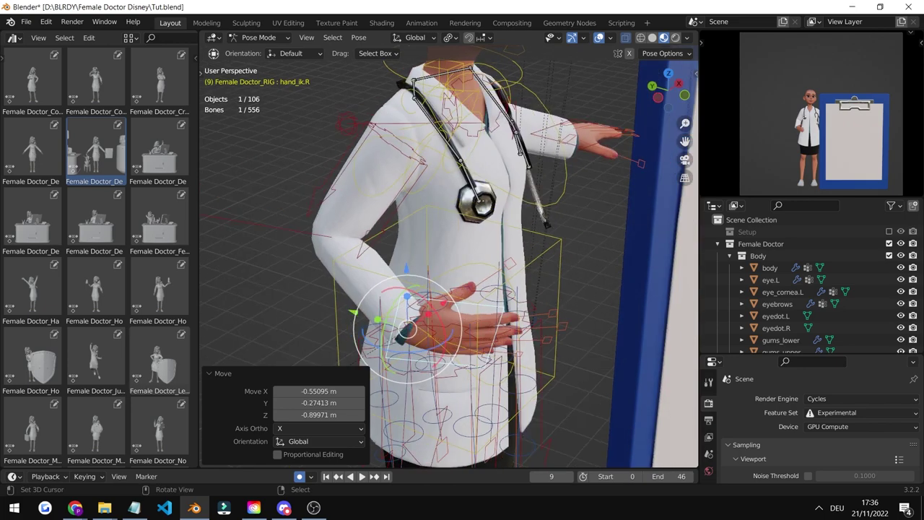
key("r")
key("y")
left_click(479, 367)
key("g")
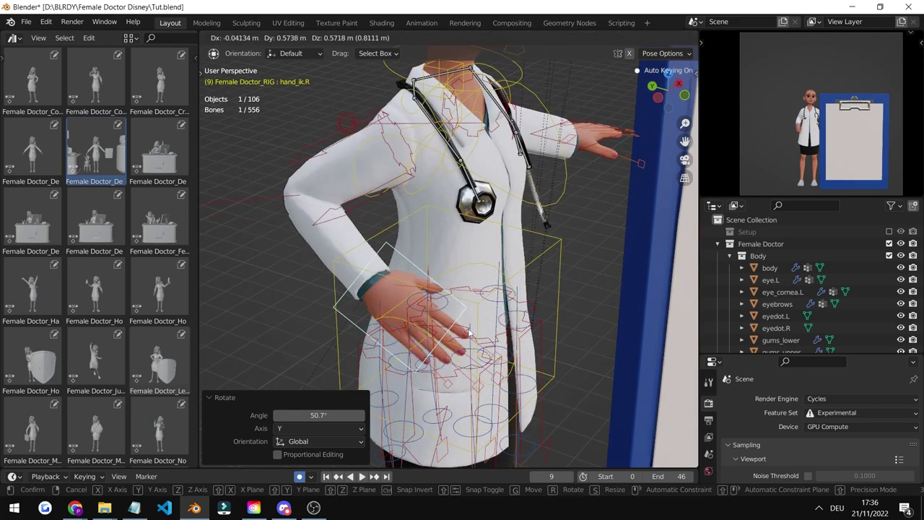
left_click(421, 304)
middle_click_drag(422, 304, 362, 294)
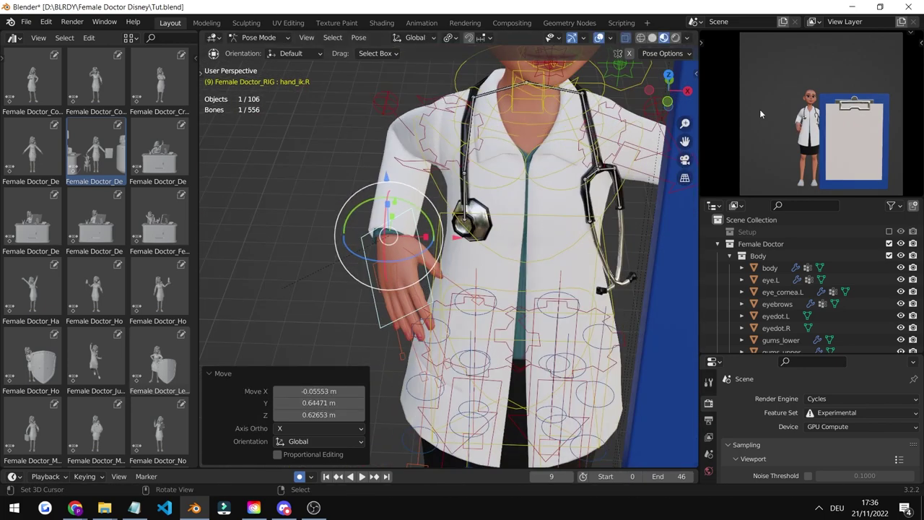
scroll(828, 116, "up", 2)
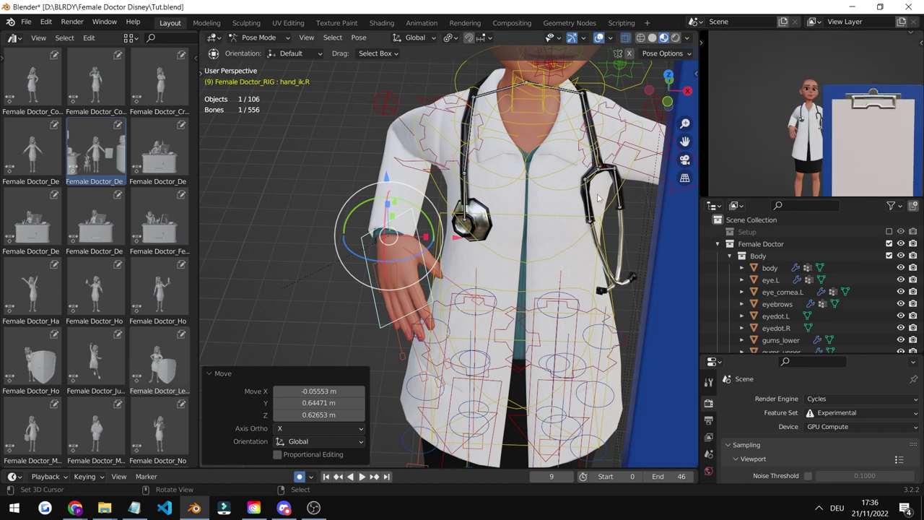
Show the rig's layer settings in the sidebar and turn the Hair rig layer on and off again
scroll(536, 194, "down", 4)
key("n")
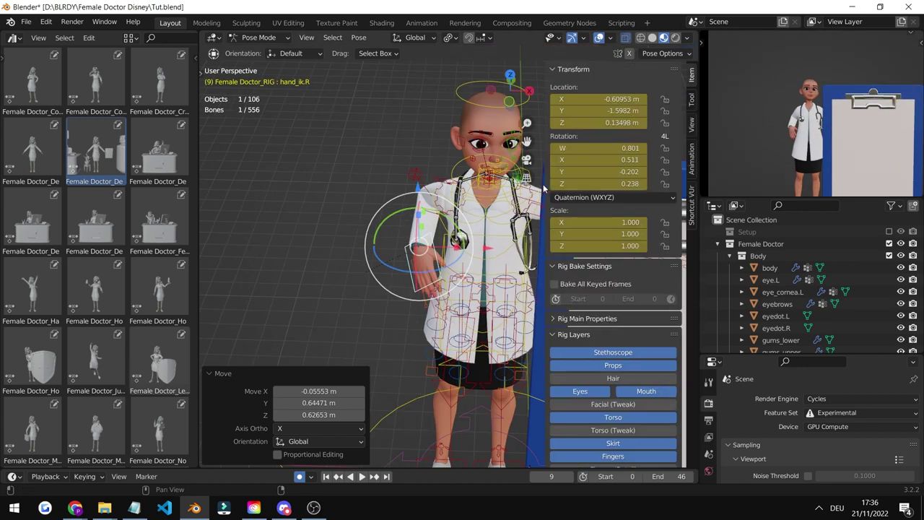
scroll(581, 265, "down", 5)
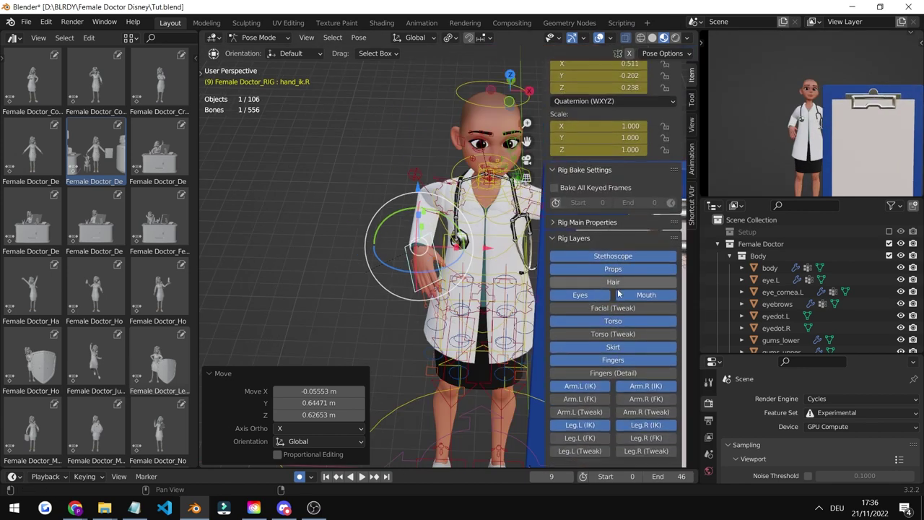
left_click(597, 282)
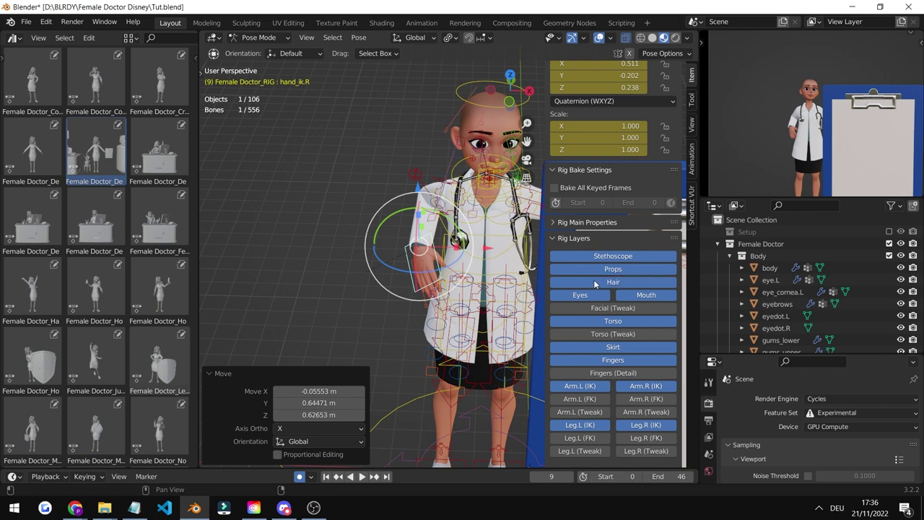
left_click(429, 206)
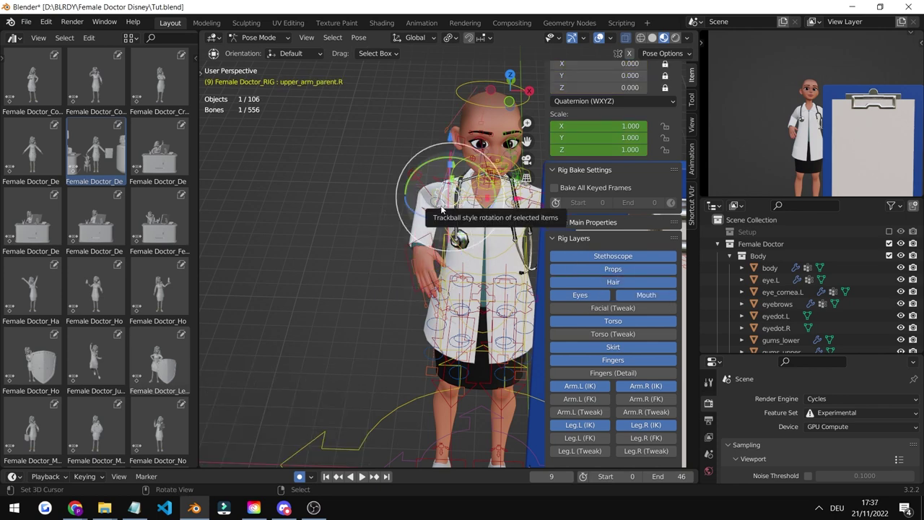
left_click(599, 281)
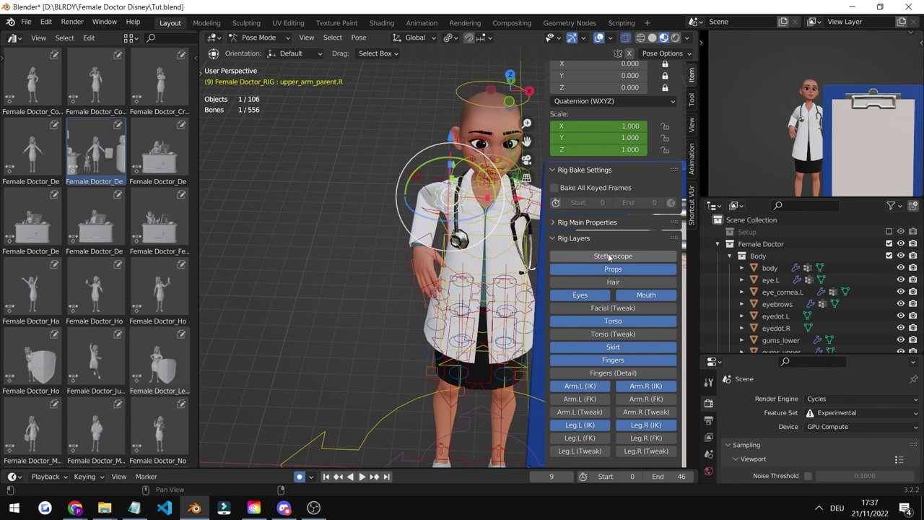
Try moving the lower bone of the stethoscope's chest piece
scroll(462, 233, "up", 3)
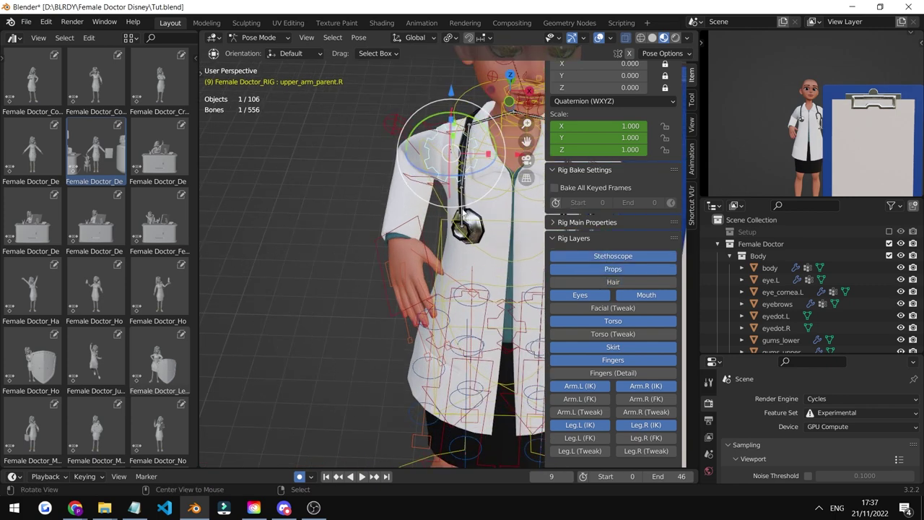
left_click(462, 231)
key("g")
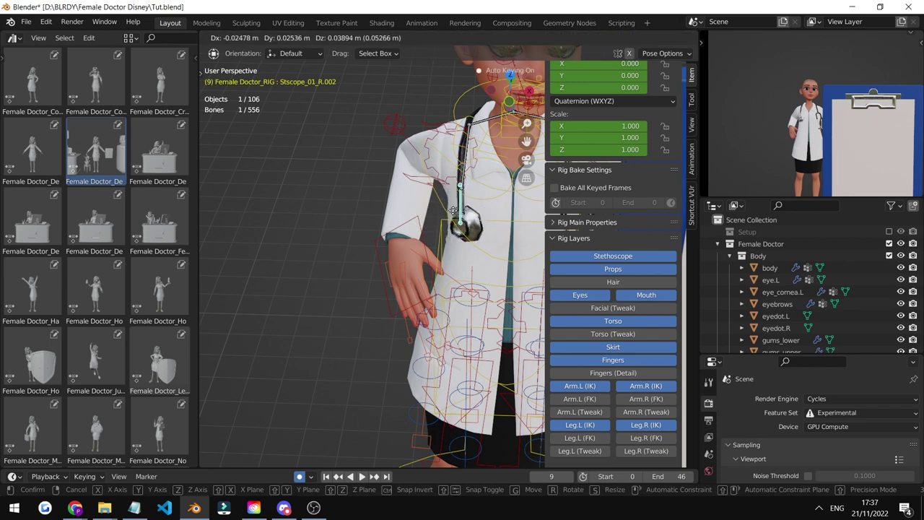
left_click(470, 220)
Hide the Stethoscope rig layer
left_click(606, 258)
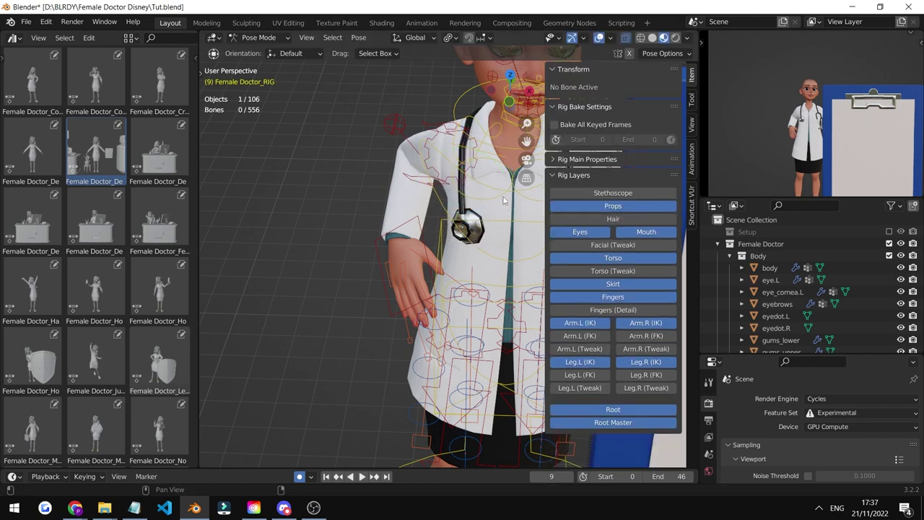
scroll(433, 289, "down", 5)
scroll(426, 239, "up", 1)
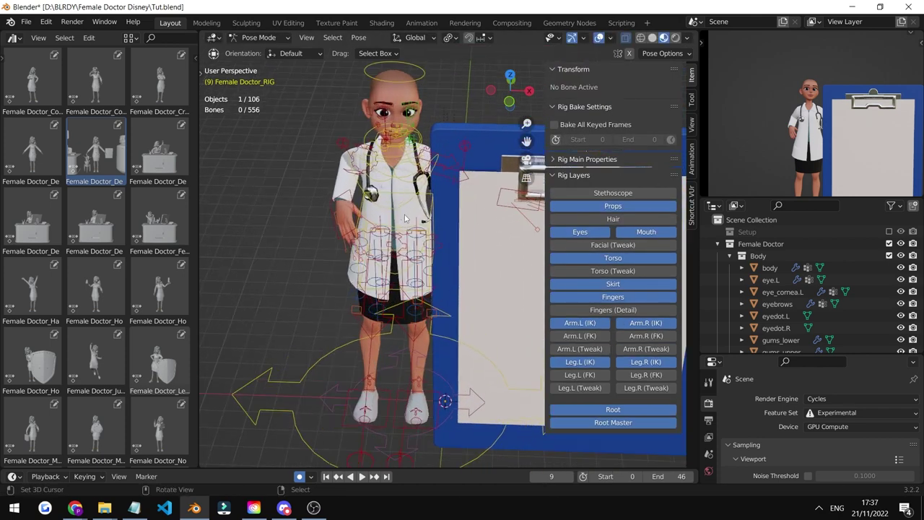
middle_click_drag(399, 211, 426, 207)
scroll(414, 181, "up", 1)
scroll(427, 208, "up", 5)
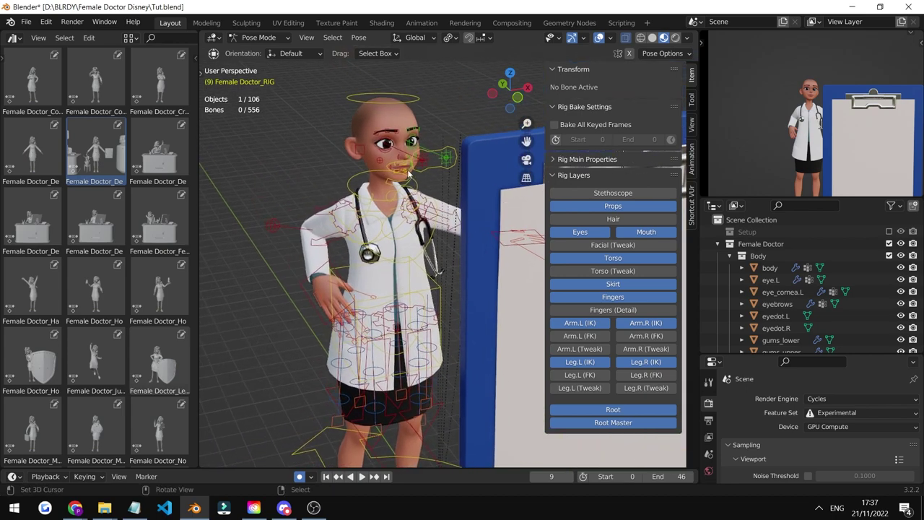
Move the jaw control by -0.025366 m X, -0.014007 m Y and -0.055243 m Z to open the mouth slightly
left_click(441, 215)
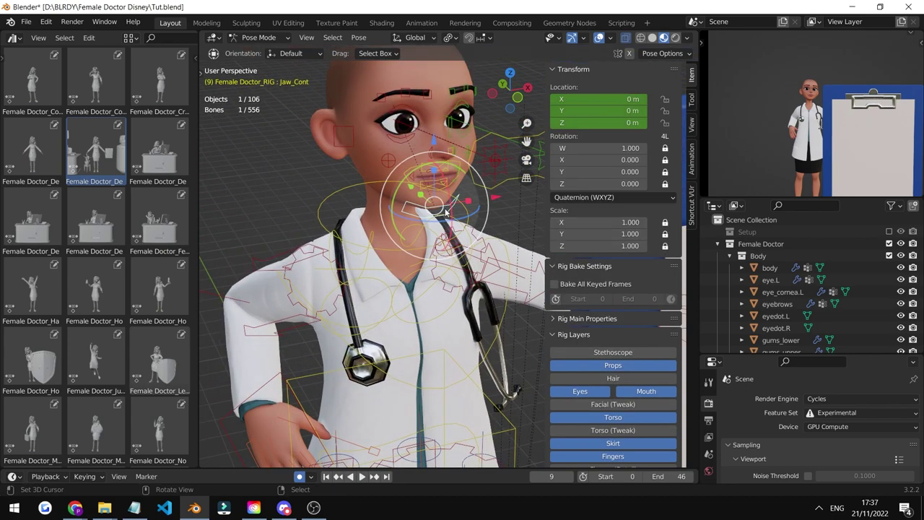
key("g")
left_click(414, 178)
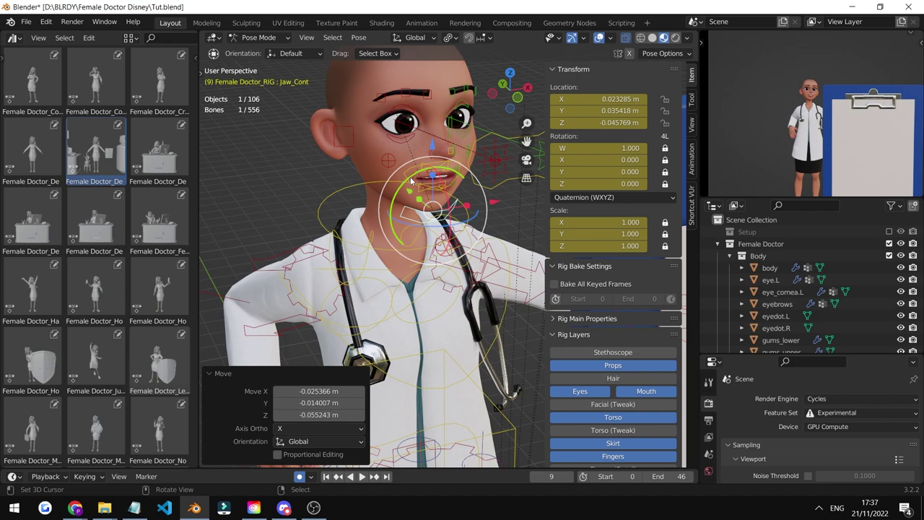
Raise both mouth corner controls together by about 0.0926 m along global Z to form a smile
left_click(412, 178)
key("KP_Decimal")
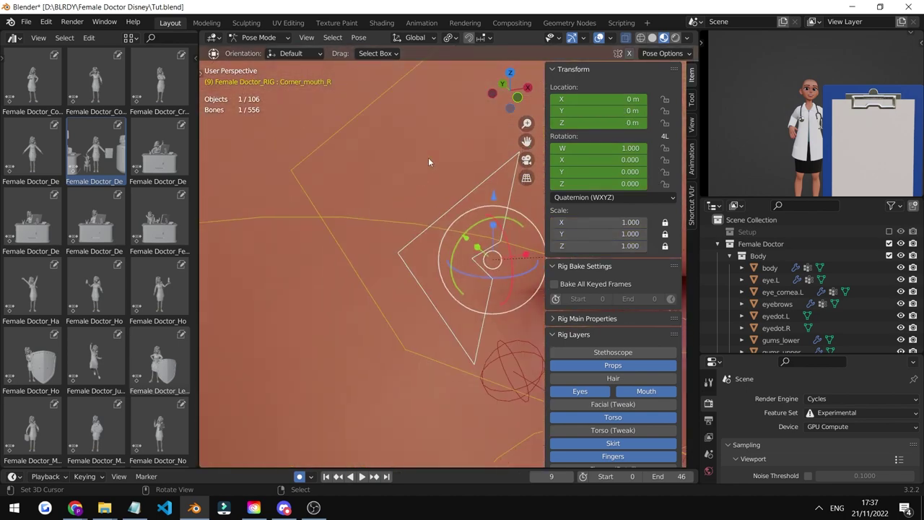
scroll(429, 157, "down", 6)
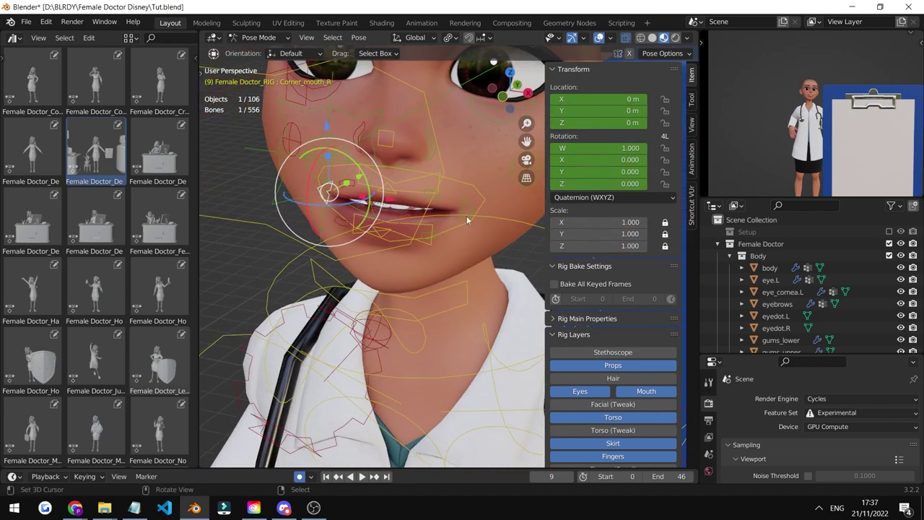
left_click(470, 209, "shift")
key("g")
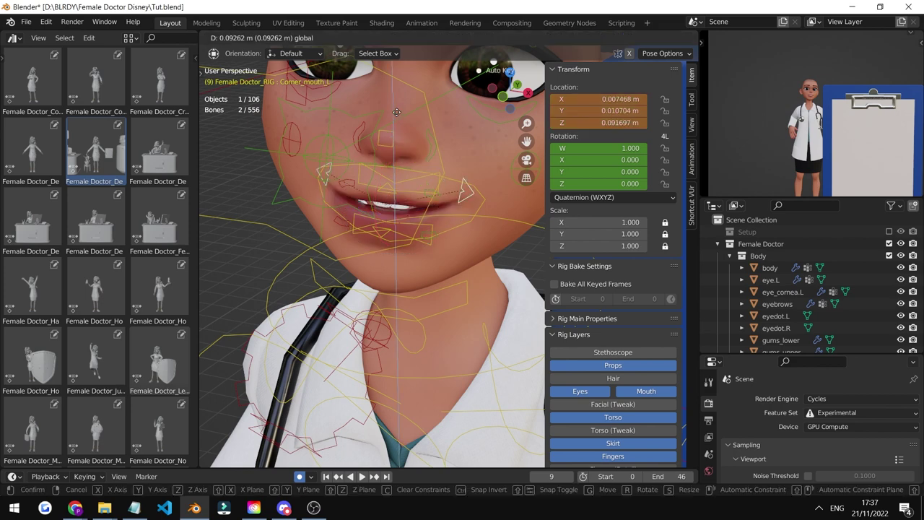
key("z")
left_click(430, 141)
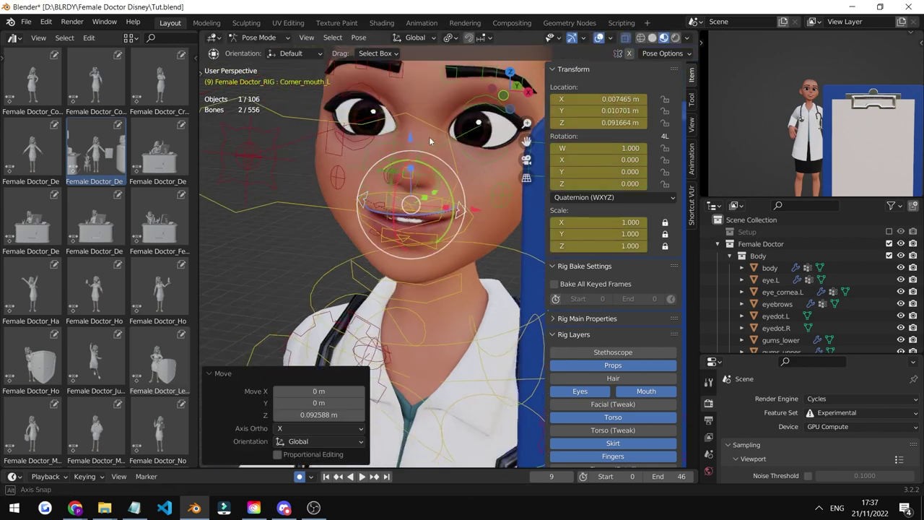
Hide the viewport overlays to check the character beside the clipboard, show them again and deselect all bones
scroll(444, 138, "down", 4)
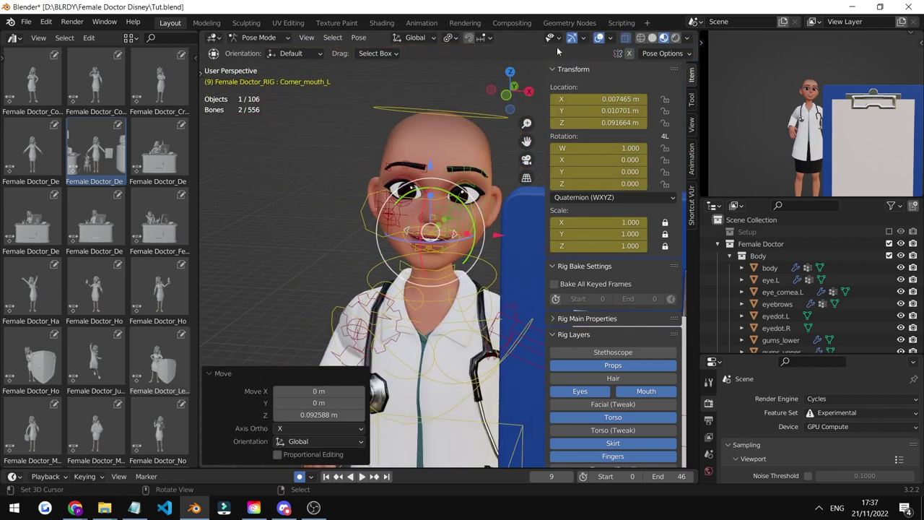
left_click(599, 39)
scroll(471, 217, "down", 5)
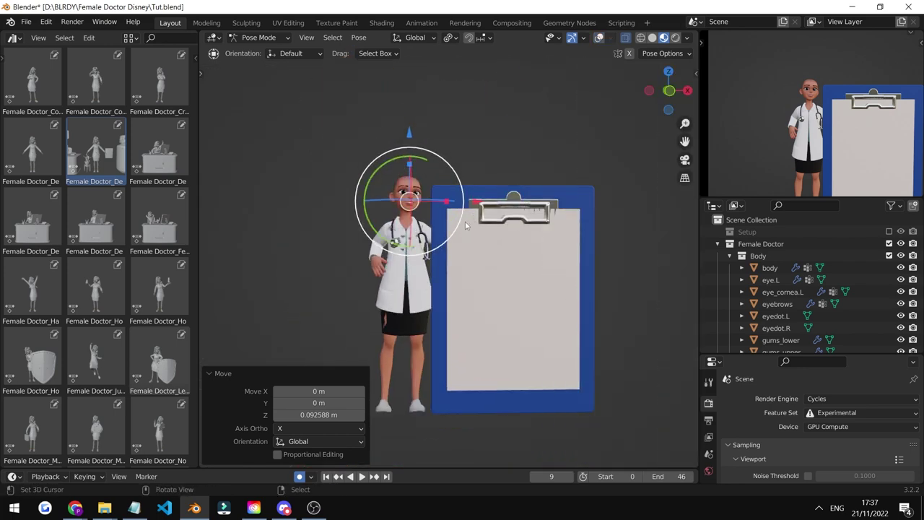
key("n")
middle_click_drag(502, 229, 486, 198, "shift")
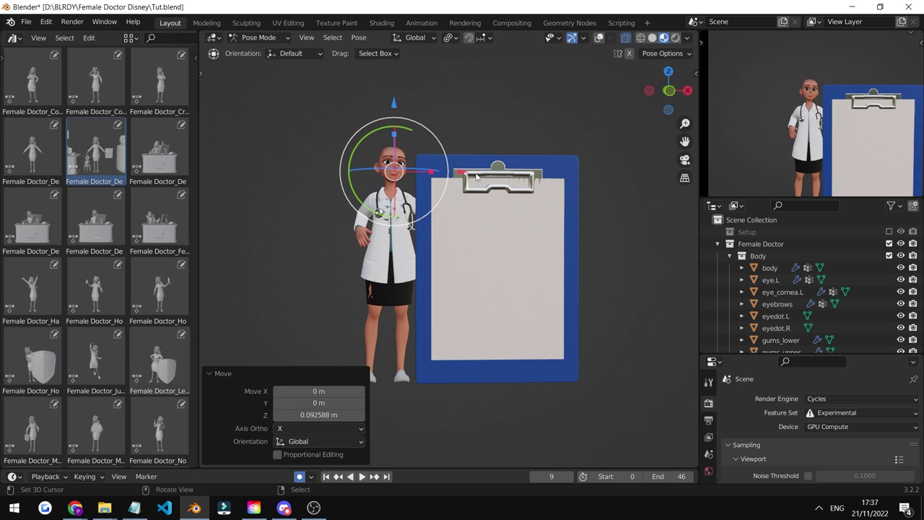
left_click(600, 38)
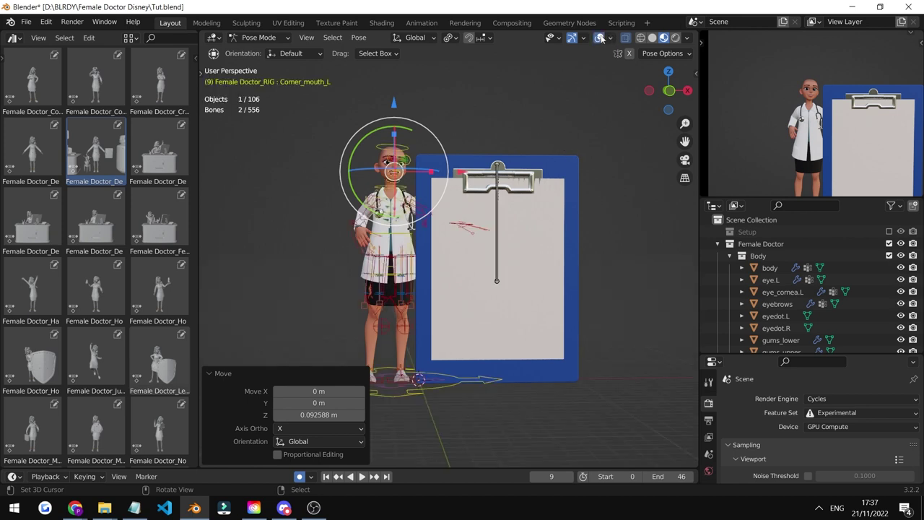
left_click(517, 114)
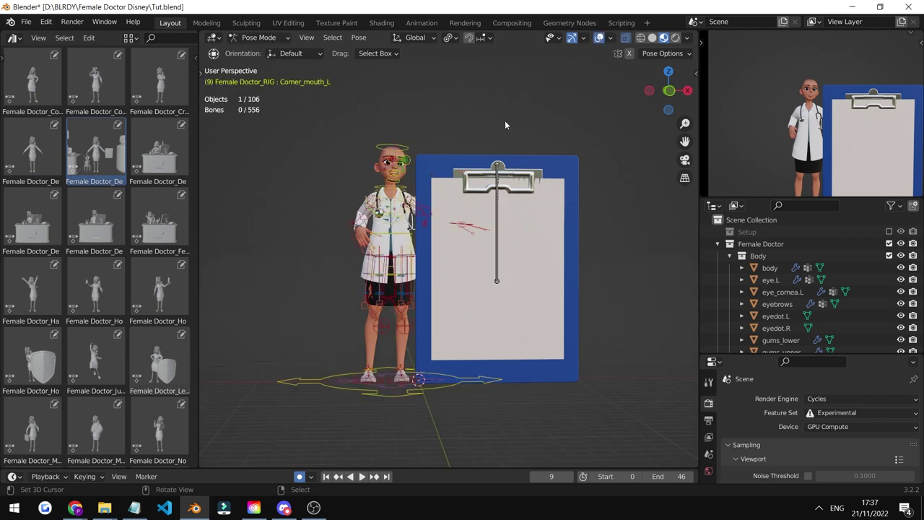
Create a pose asset named "Big notepad doctor" from all of the rig's visible bones
scroll(499, 137, "down", 4)
middle_click_drag(496, 149, 465, 194)
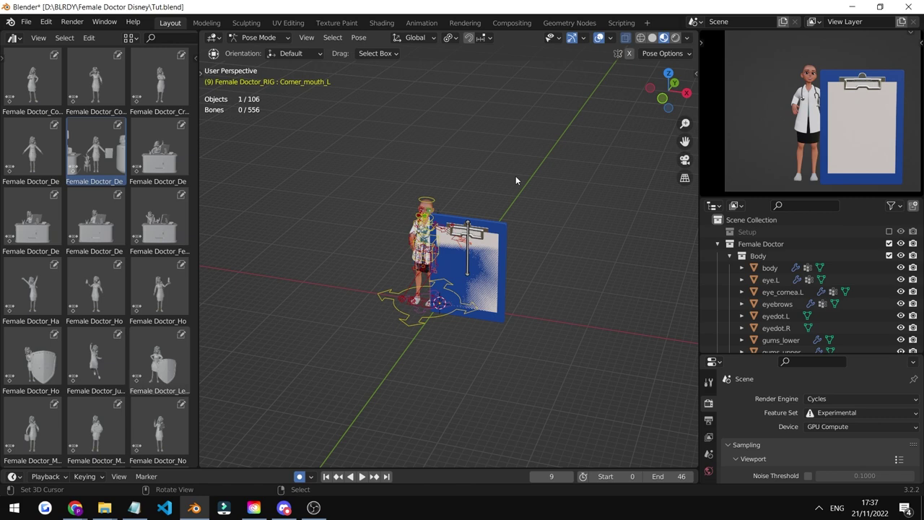
key("a")
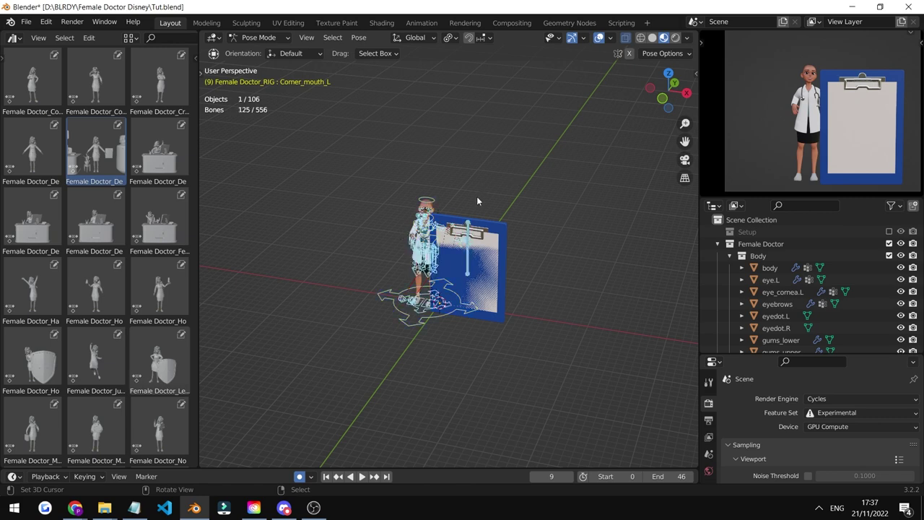
key("n")
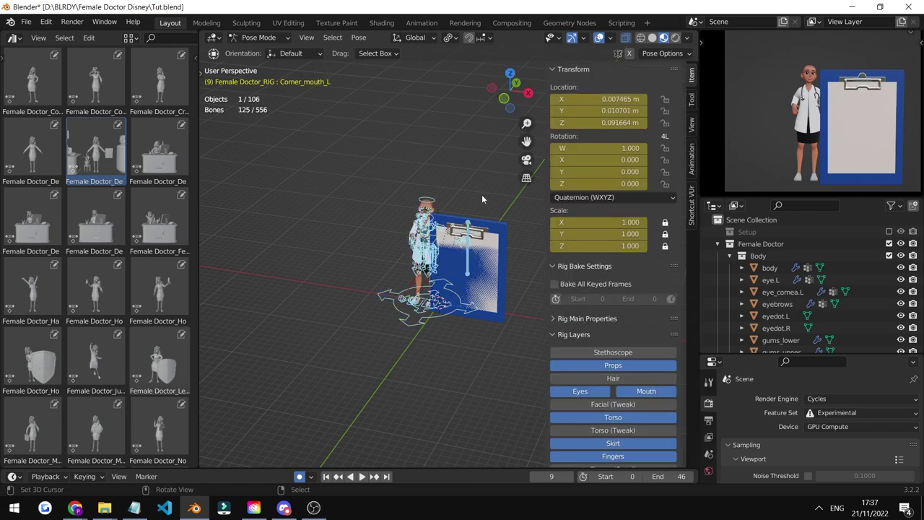
left_click(691, 164)
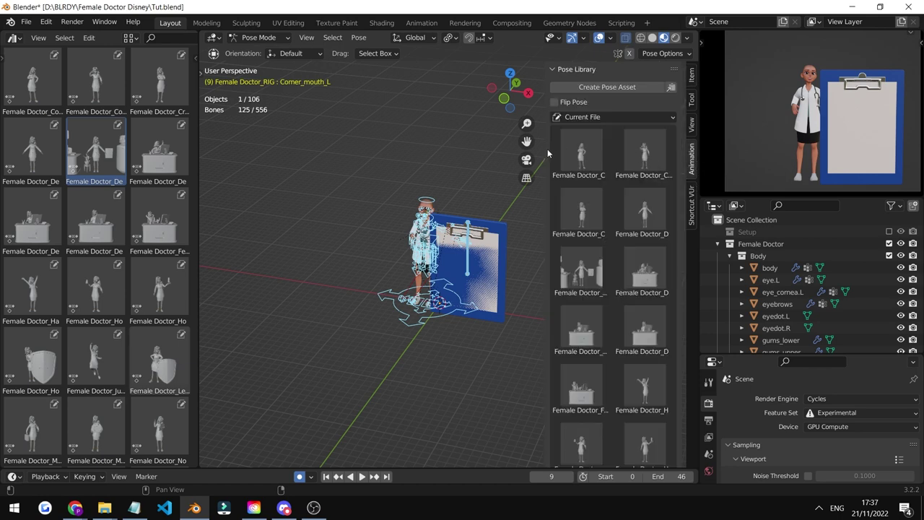
left_click(613, 88)
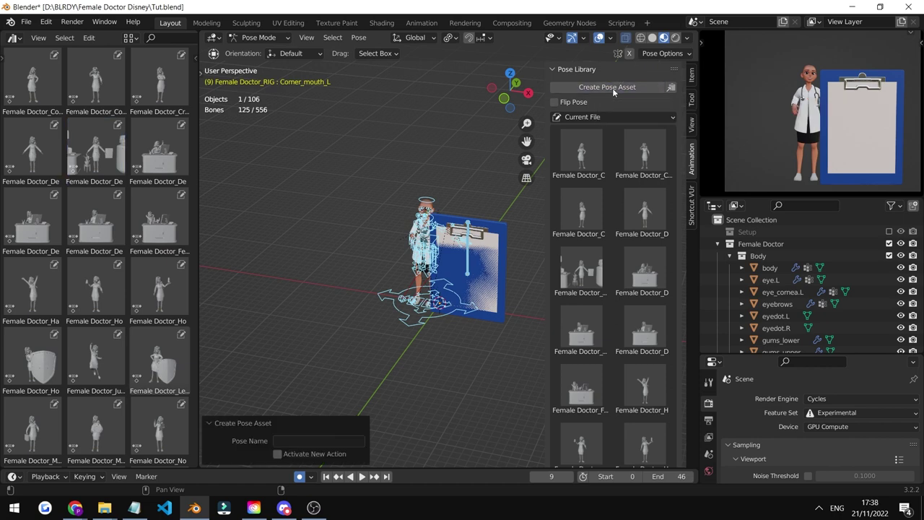
left_click(306, 442)
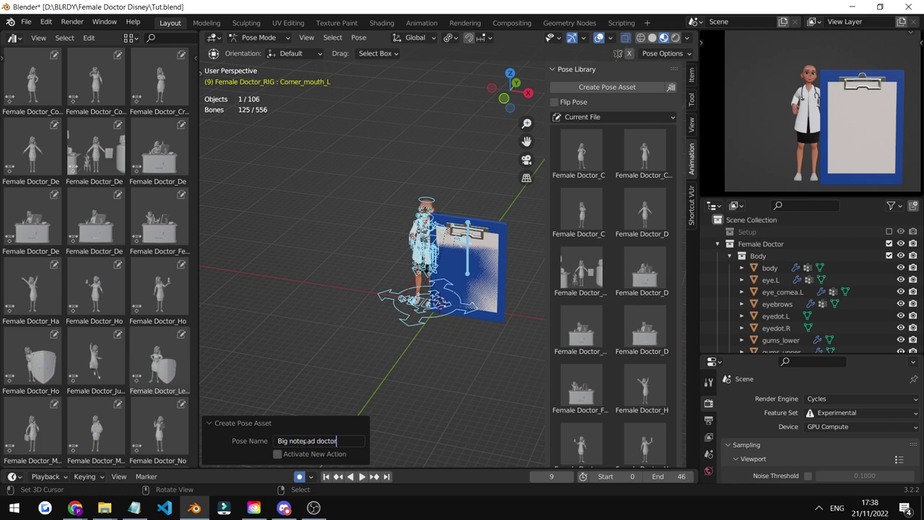
key("Return")
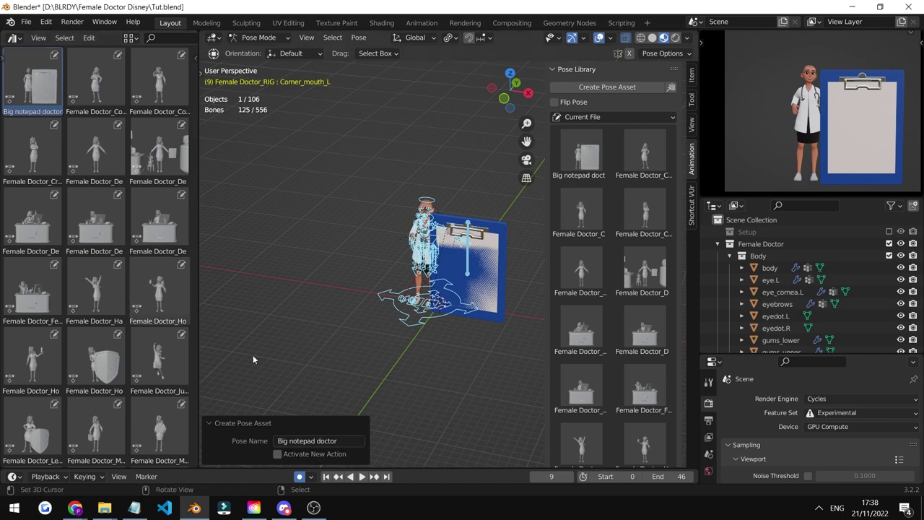
left_click(215, 422)
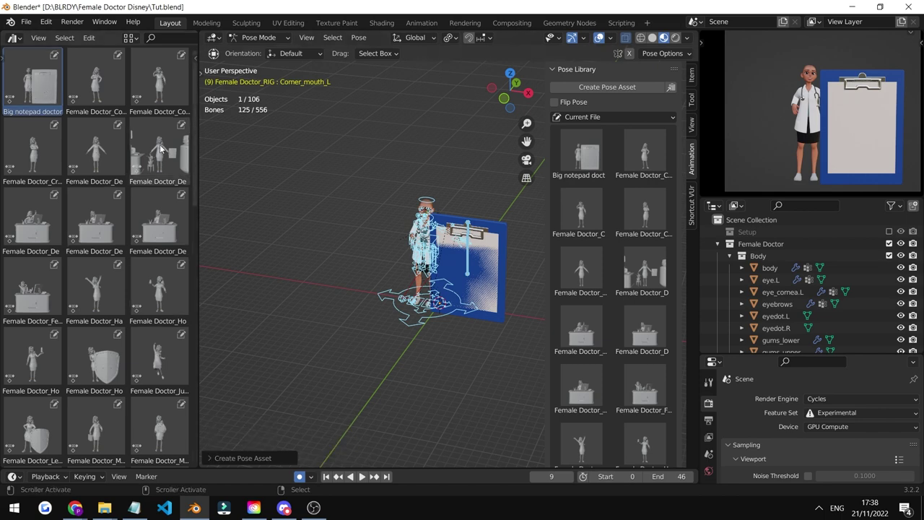
Rename the new pose asset to "Big notepad2 doctor" in its asset details
left_click_drag(202, 124, 193, 60)
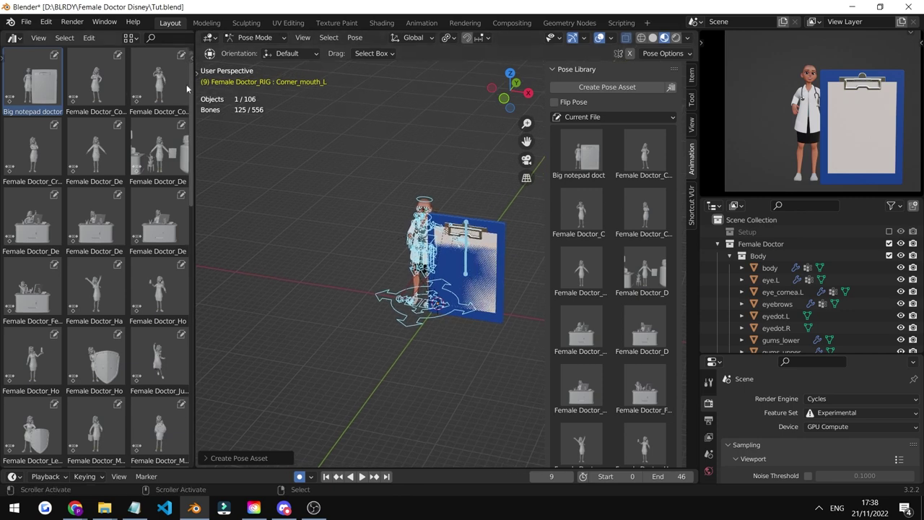
left_click(189, 58)
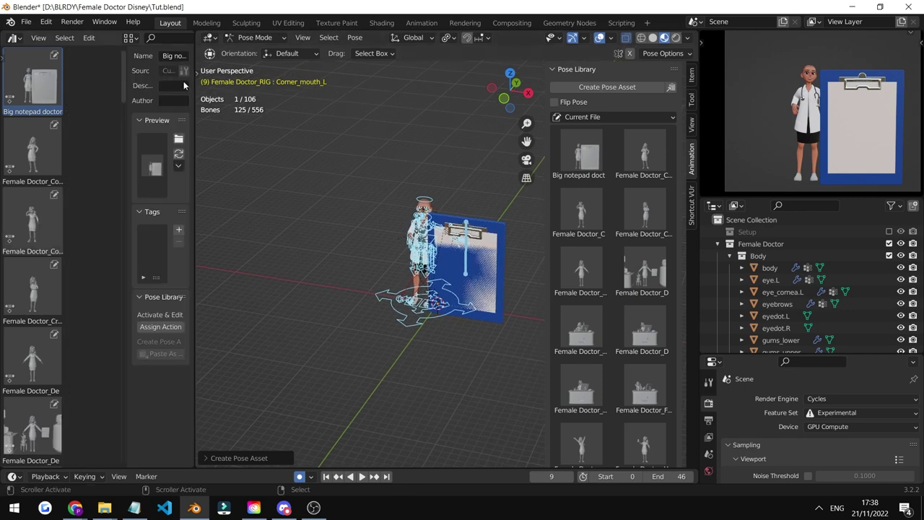
left_click_drag(129, 83, 87, 81)
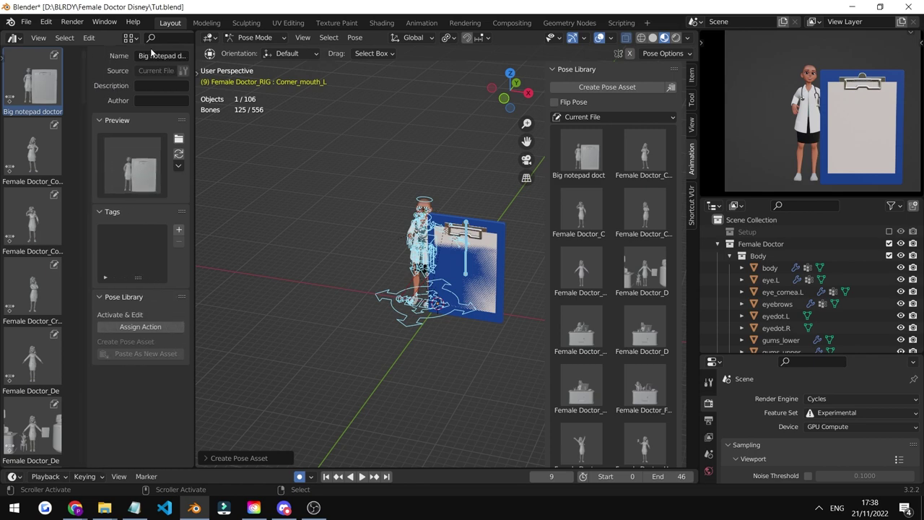
double_click(156, 55)
left_click_drag(165, 56, 186, 55)
key("BackSpace")
type("2 doctor")
key("Return")
left_click_drag(86, 89, 193, 101)
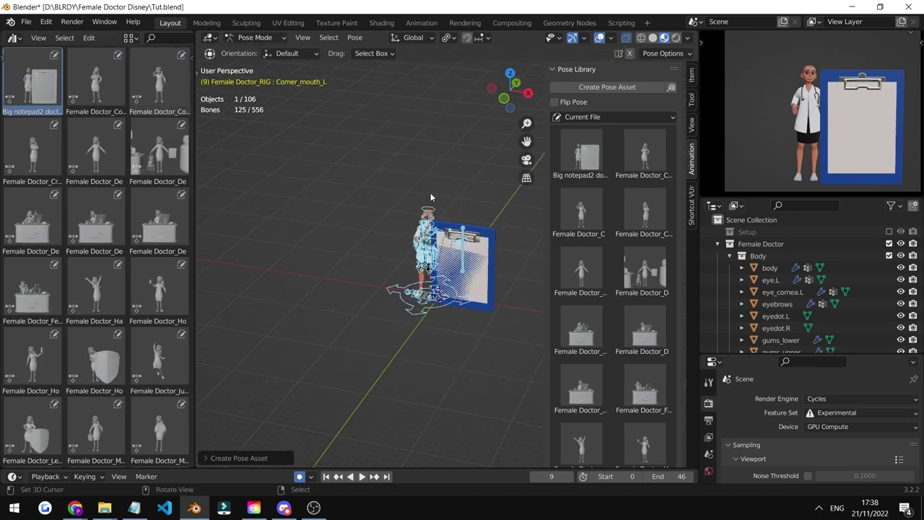
Deselect all bones and, in front view, try the arms-out default pose and two other standing poses from the asset library
middle_click_drag(430, 193, 437, 188)
key("KP_1")
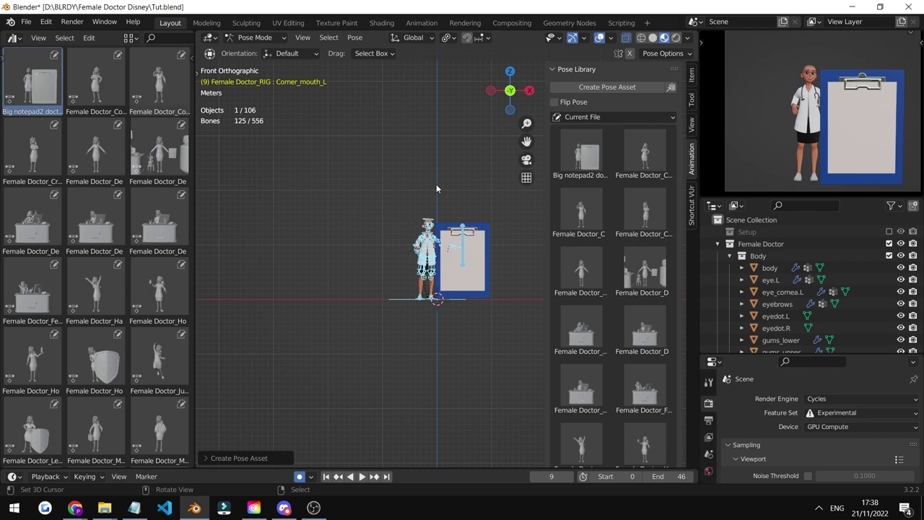
scroll(427, 204, "up", 5)
key("n")
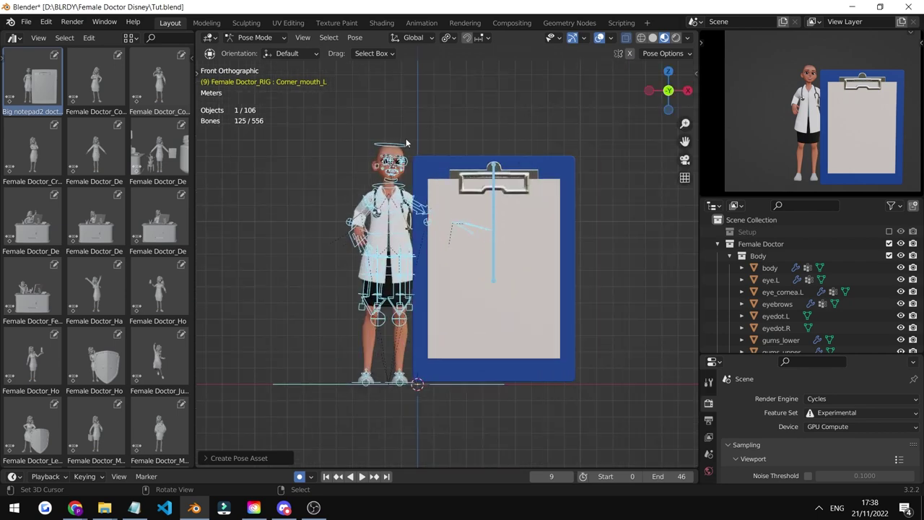
scroll(462, 130, "up", 1)
scroll(468, 141, "down", 2)
left_click(468, 143)
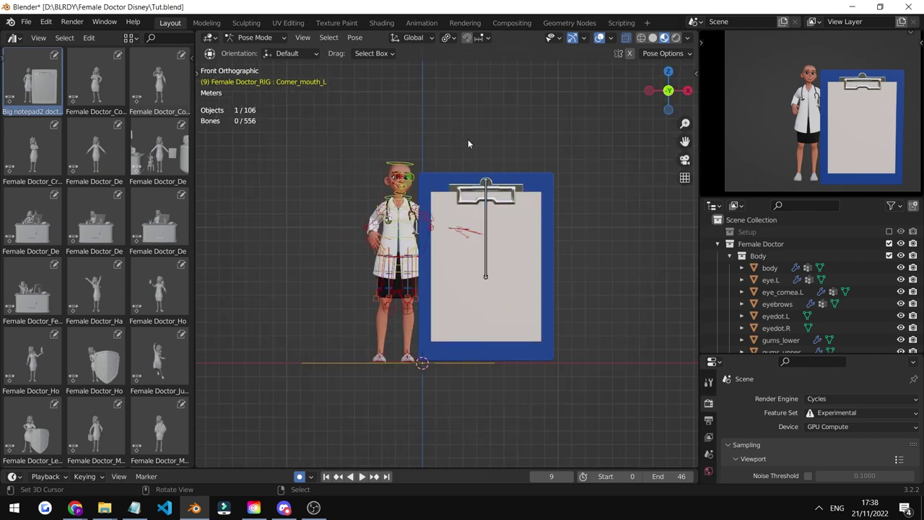
double_click(113, 162)
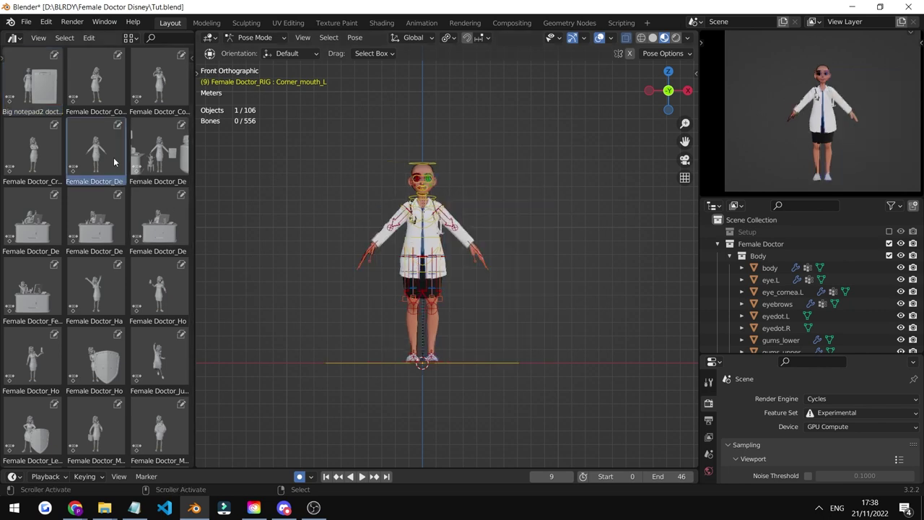
double_click(160, 86)
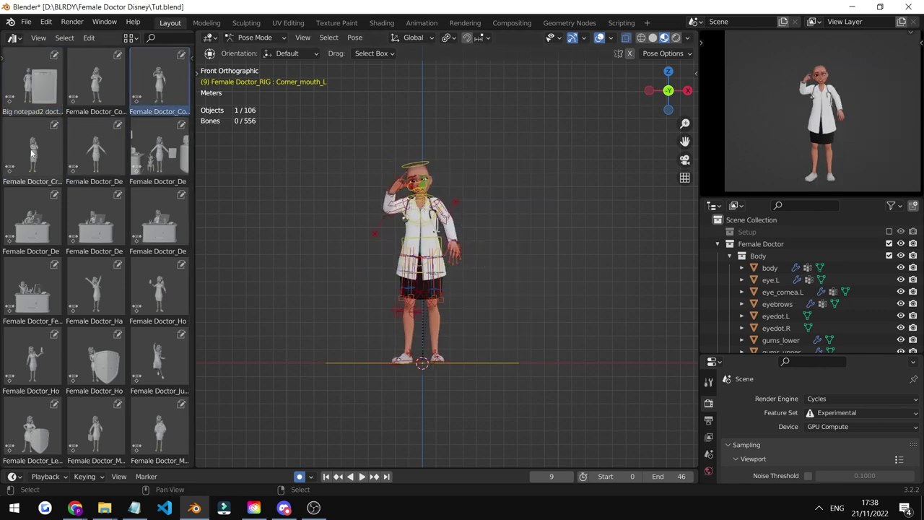
double_click(98, 86)
Apply the "Big notepad2 doctor" pose asset to the rig
left_click(41, 97)
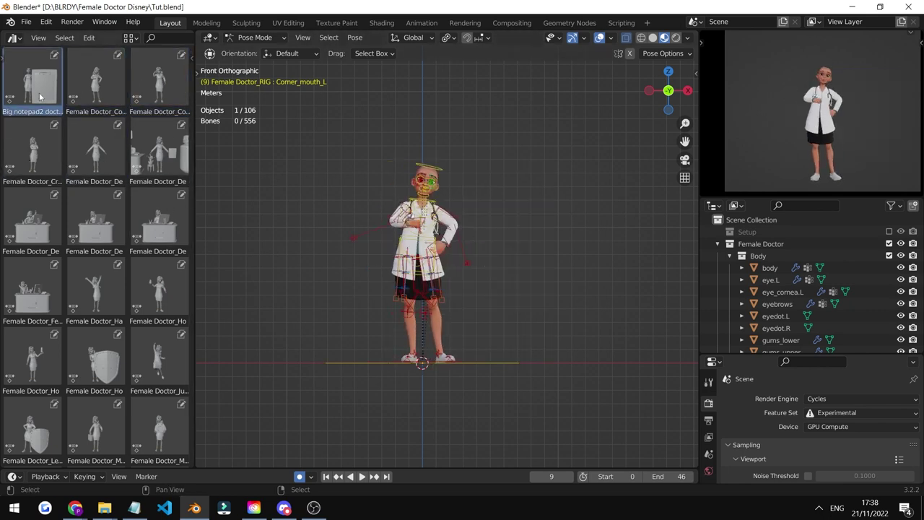
double_click(40, 97)
scroll(431, 225, "up", 3)
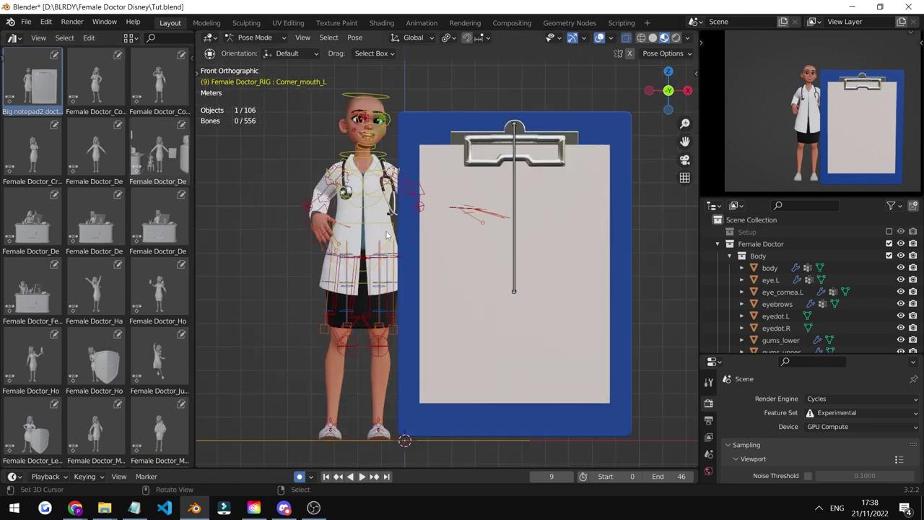
scroll(380, 197, "down", 3)
Switch the rig to Object Mode and unhide the character's long black hair, leaving nothing selected
left_click(255, 37)
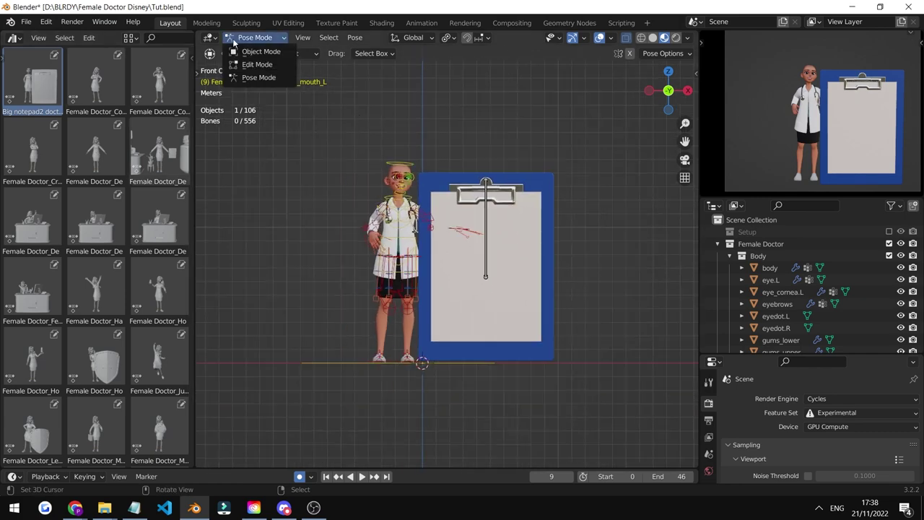
left_click(242, 50)
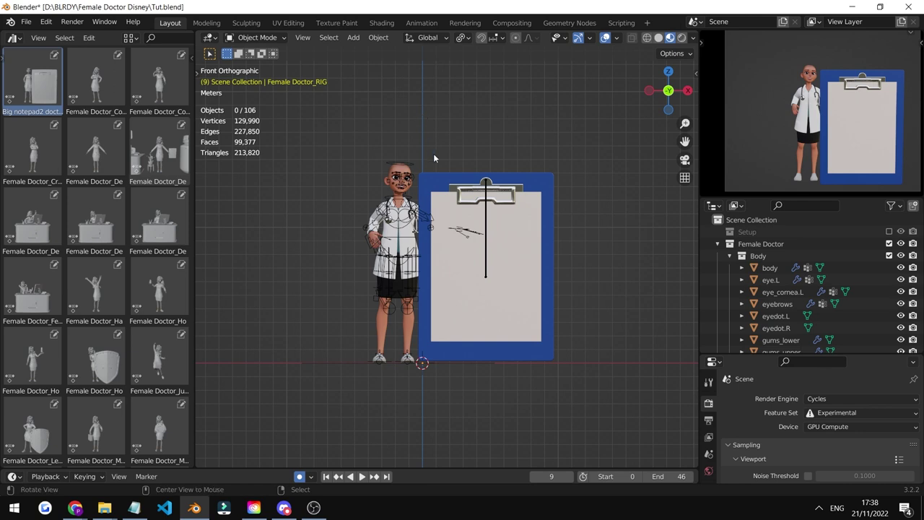
scroll(470, 128, "up", 3)
scroll(470, 127, "down", 2)
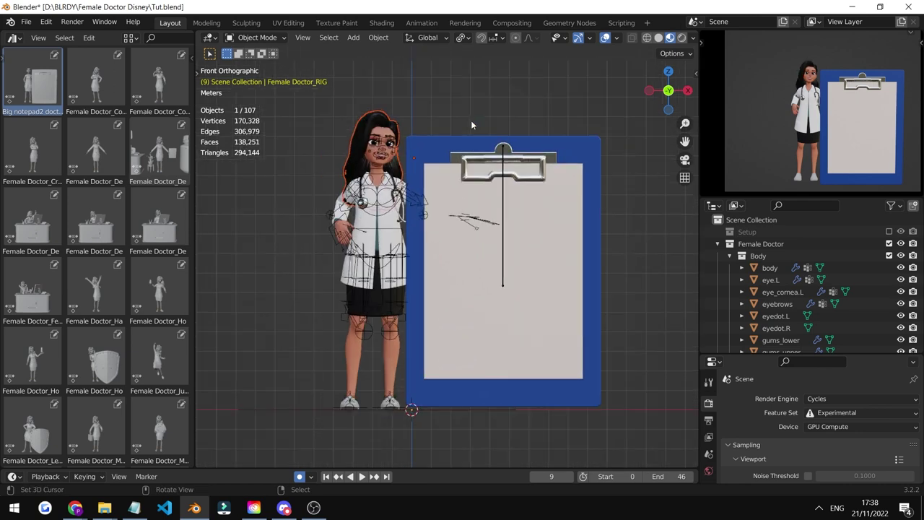
left_click(467, 125)
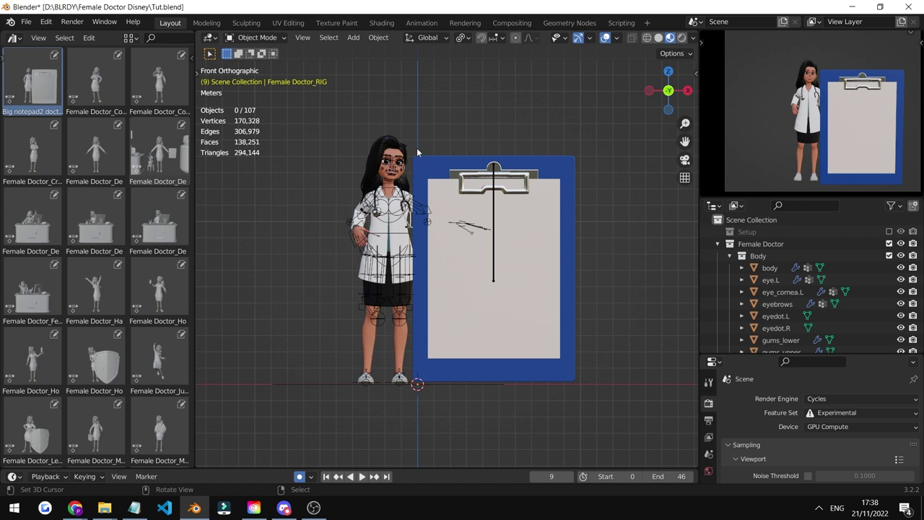
Return the rig to Pose Mode and select its right shoulder control and the arms-out default pose asset
left_click(257, 38)
left_click(258, 76)
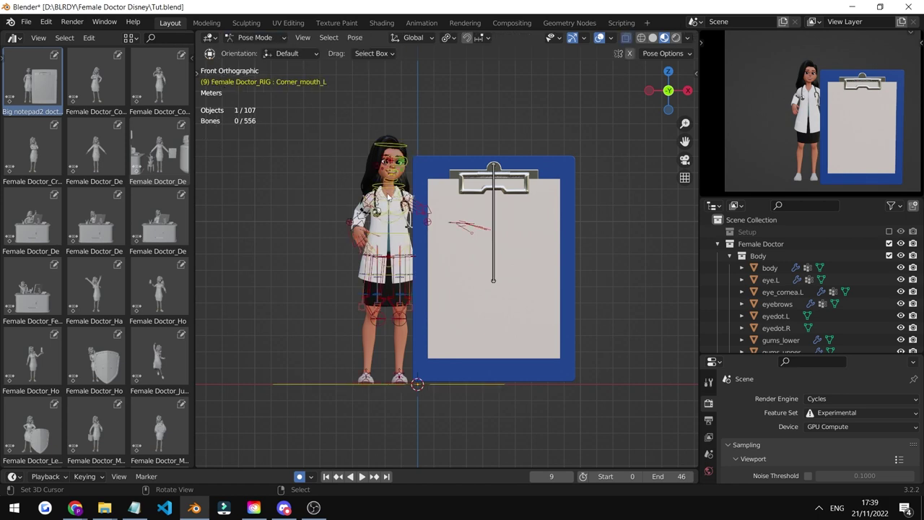
left_click(389, 197)
left_click(91, 158)
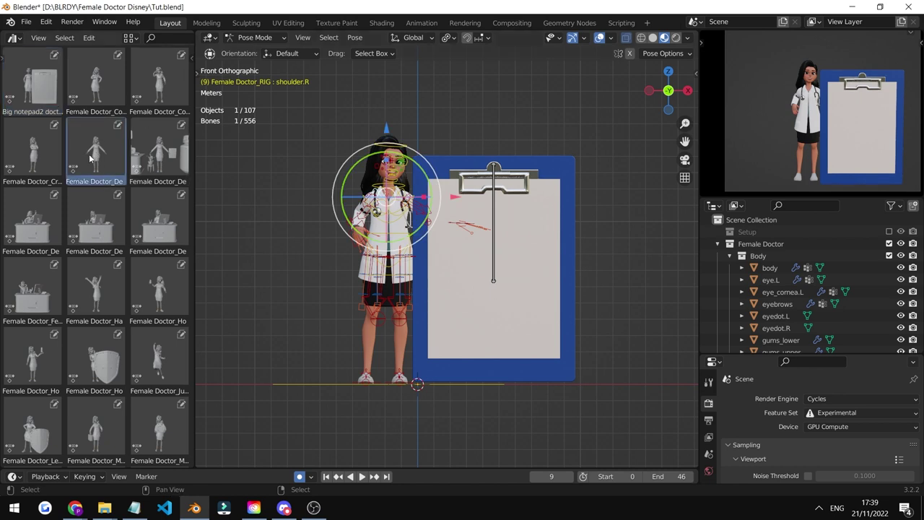
scroll(238, 90, "up", 3)
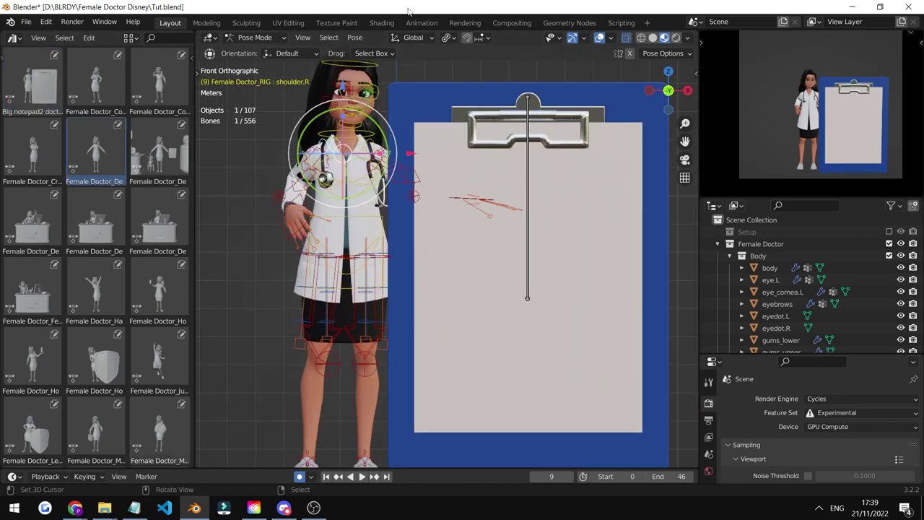